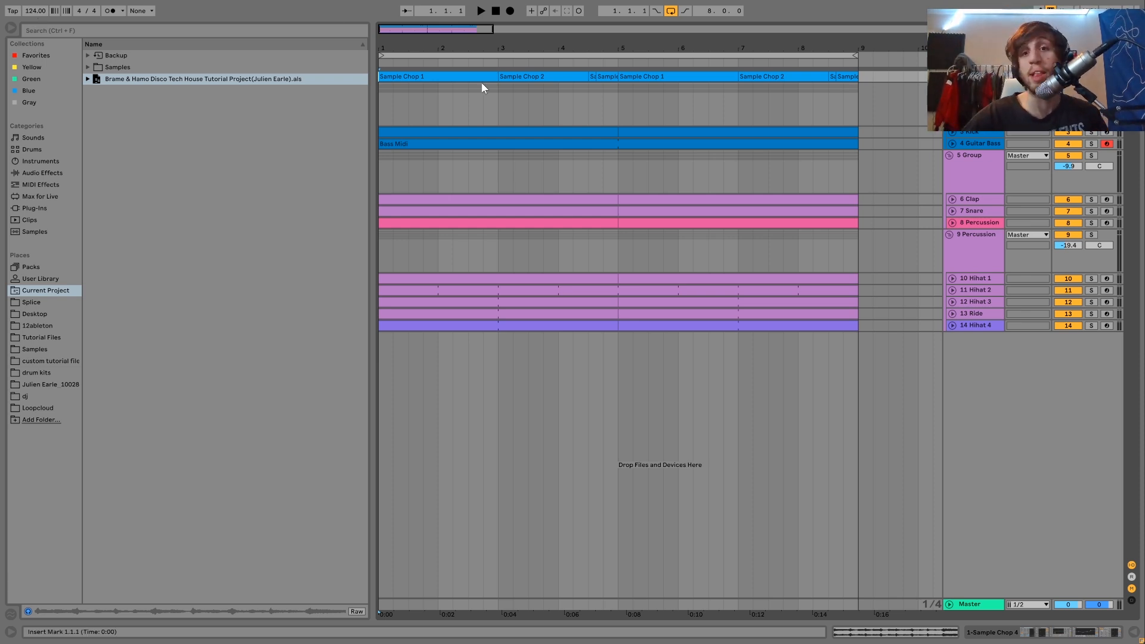
Step: Unfold the sample chop track's waveform and play the eight-bar loop, viewing its device chain during playback
{"action": "key", "text": "u"}
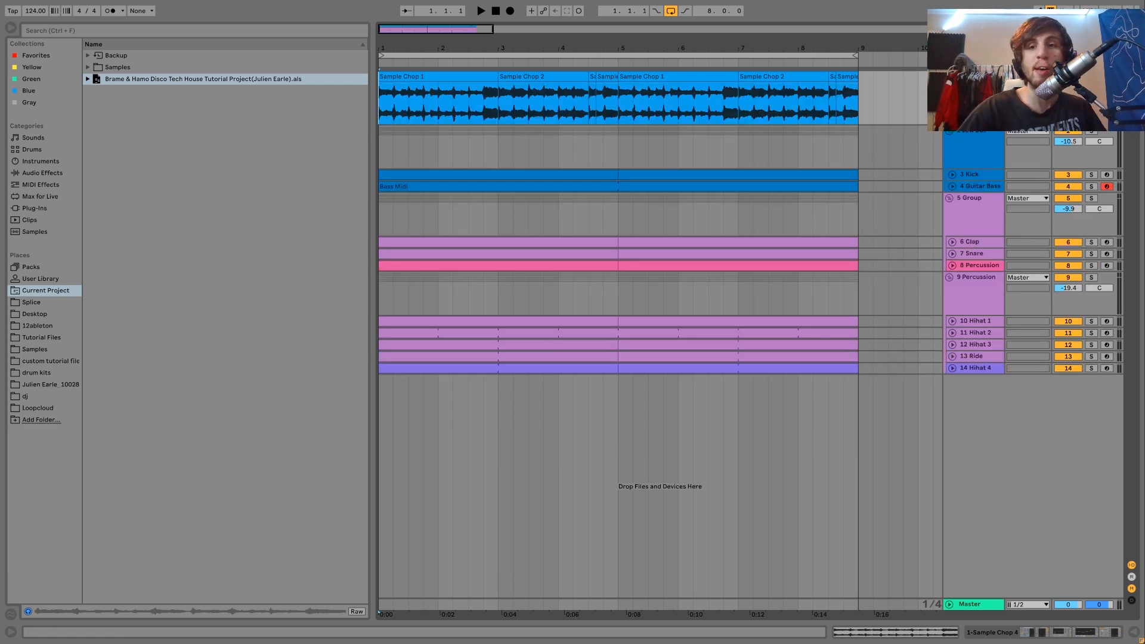
{"action": "key", "text": "shift+Tab"}
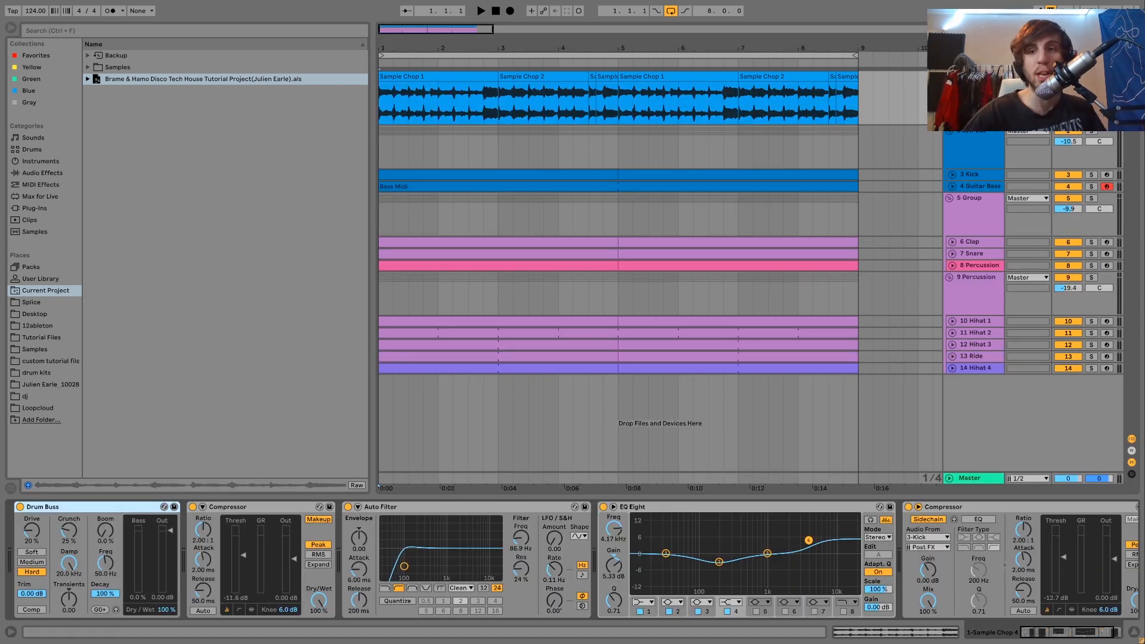
{"action": "key", "text": "space"}
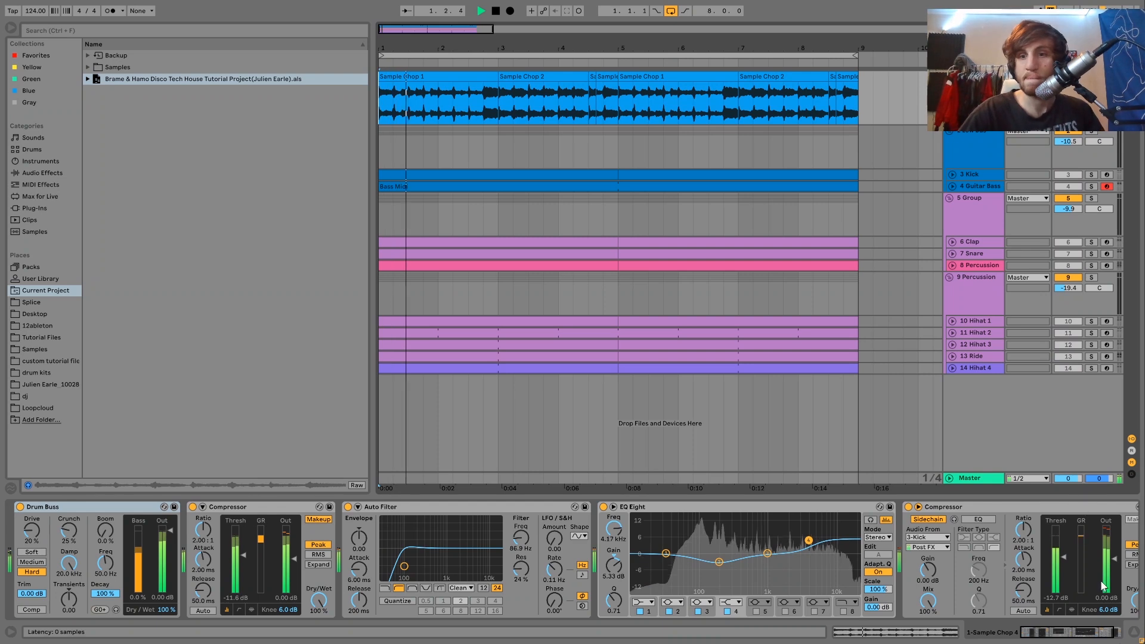
{"action": "key", "text": "ctrl+alt+l"}
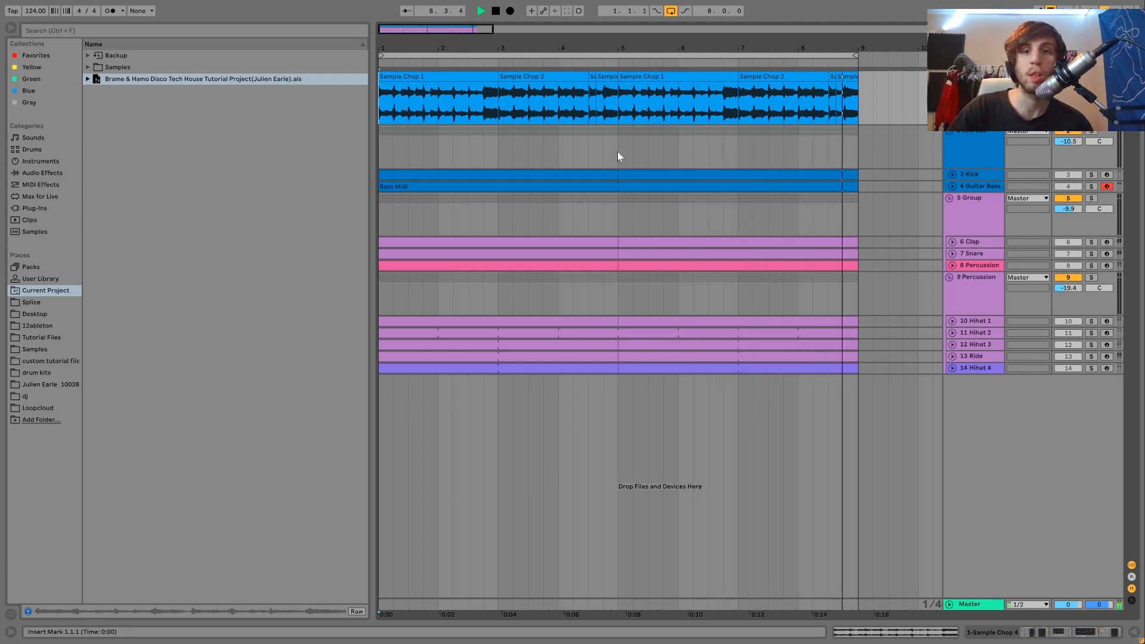
{"action": "key", "text": "space"}
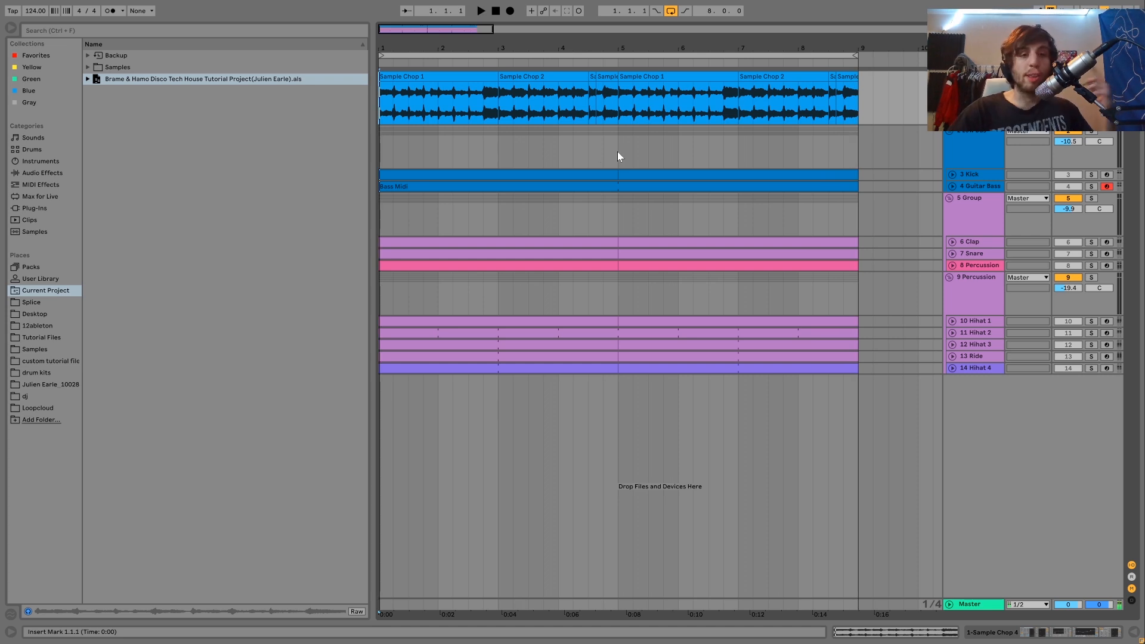
Step: Select the first Sample Chop 1 clip and preview Sample Chop 1.wav through Sample Chop 4.wav from the Tutorial Files folder
{"action": "left_click", "coordinate": [424, 75]}
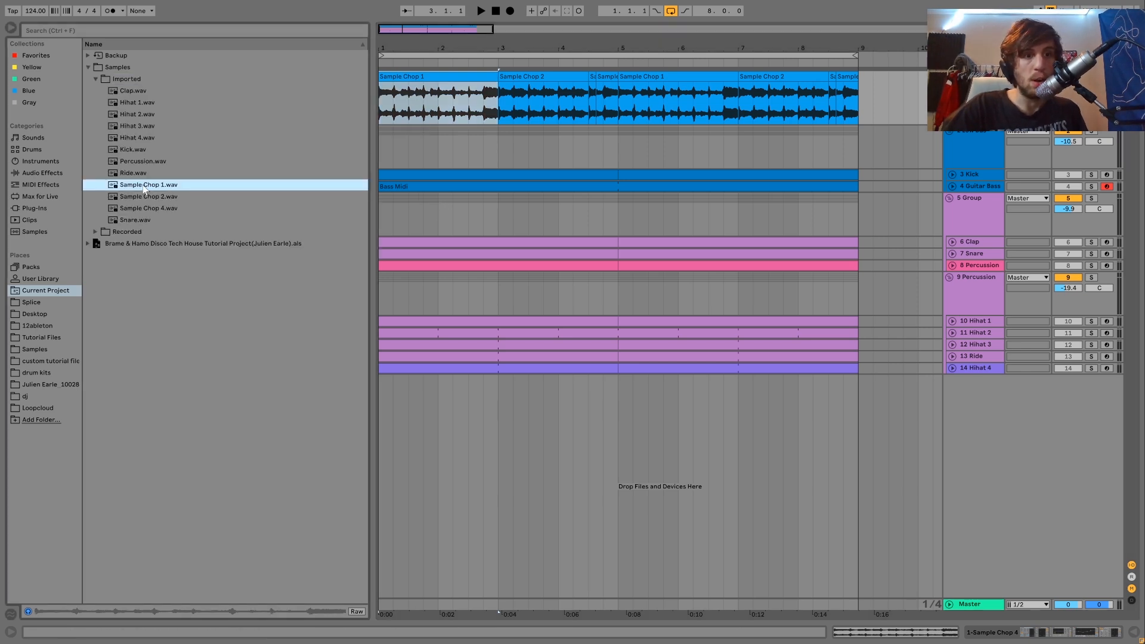
{"action": "left_click", "coordinate": [43, 337]}
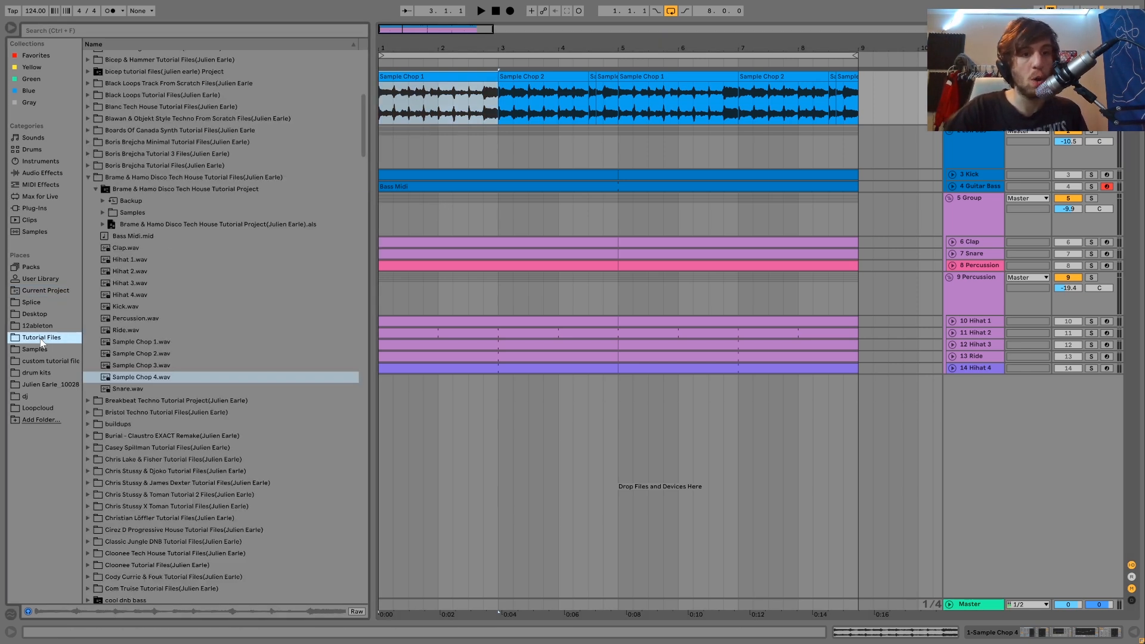
{"action": "left_click", "coordinate": [162, 345]}
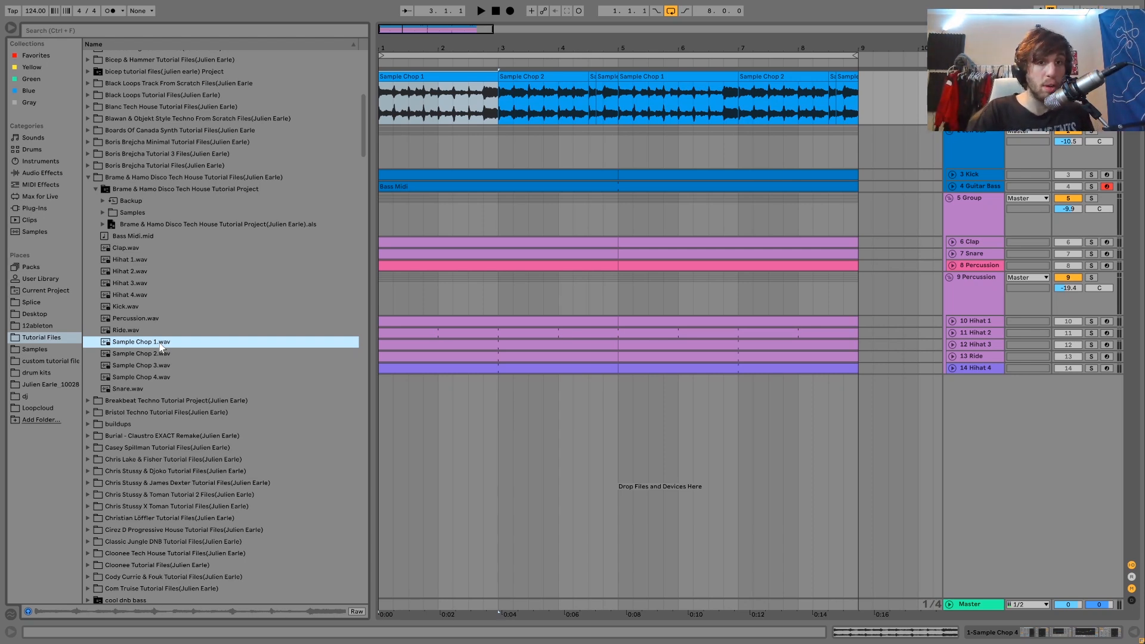
{"action": "key", "text": "Down"}
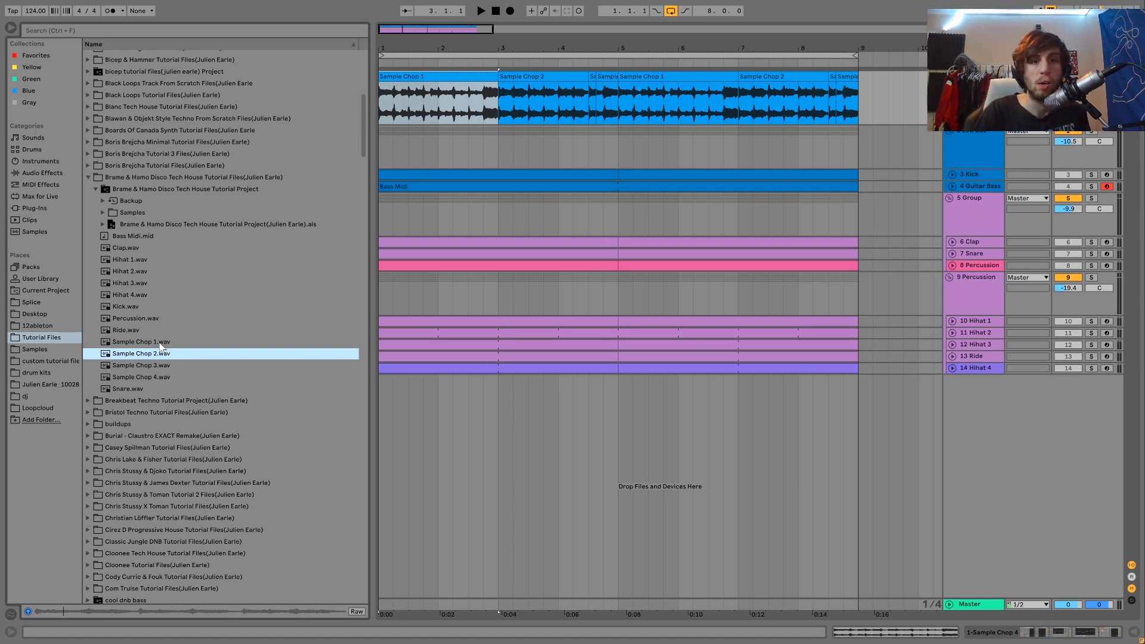
{"action": "key", "text": "Down"}
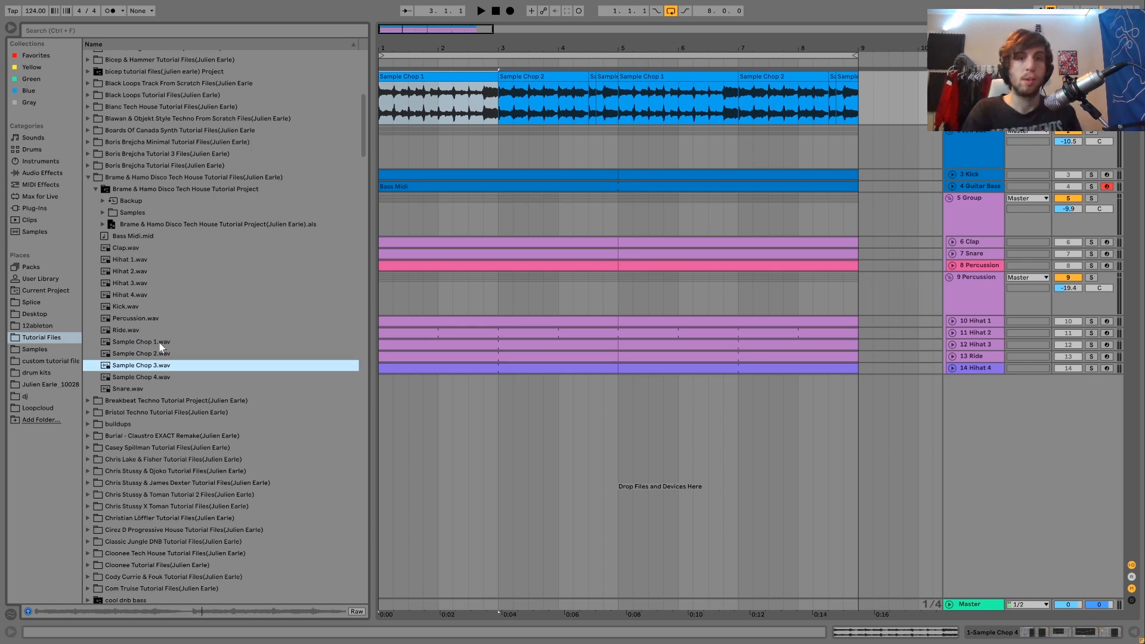
{"action": "key", "text": "Down"}
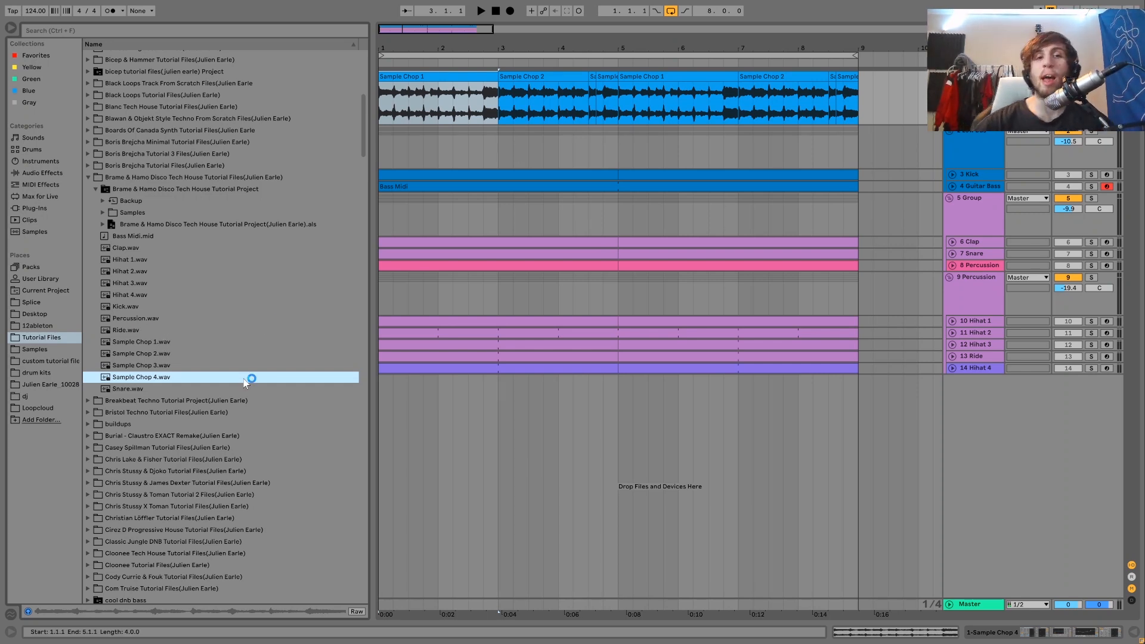
Step: Preview Sample Chop 1.wav, play its clip in the arrangement, then select the first Sample Chop 2 clip and preview Sample Chop 2.wav
{"action": "left_click_drag", "start_coordinate": [458, 47], "coordinate": [509, 48]}
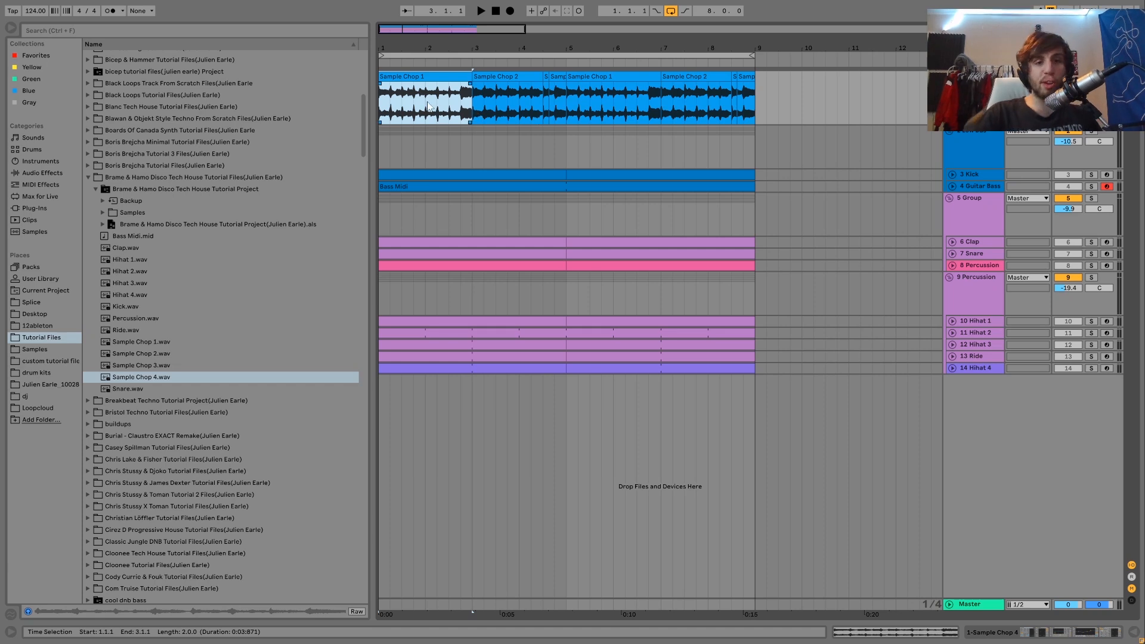
{"action": "left_click", "coordinate": [170, 341]}
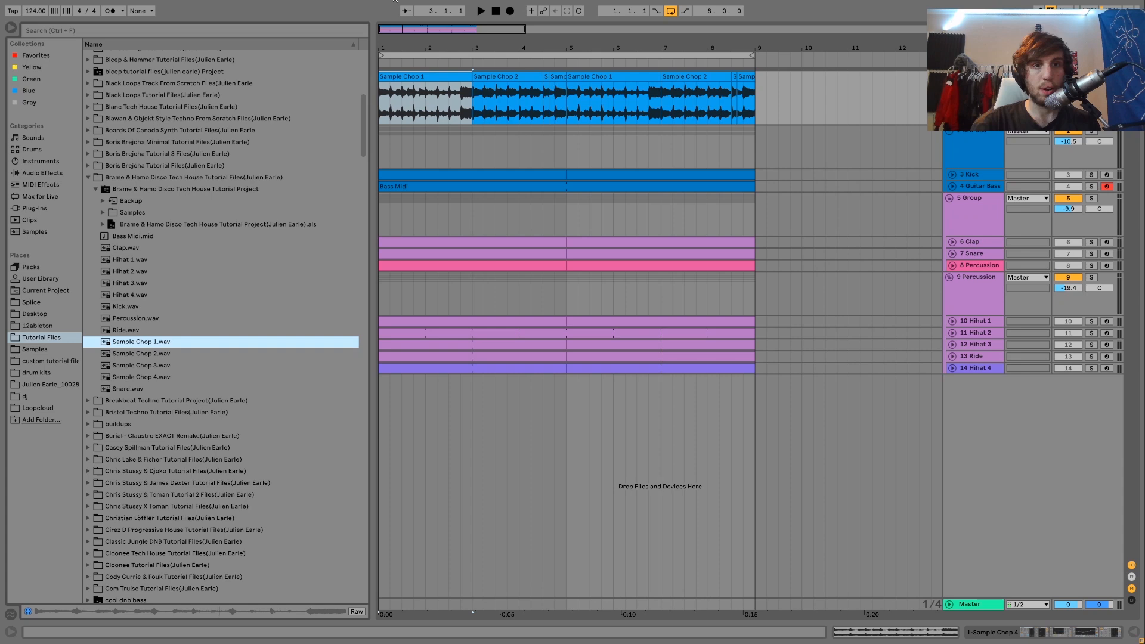
{"action": "key", "text": "space"}
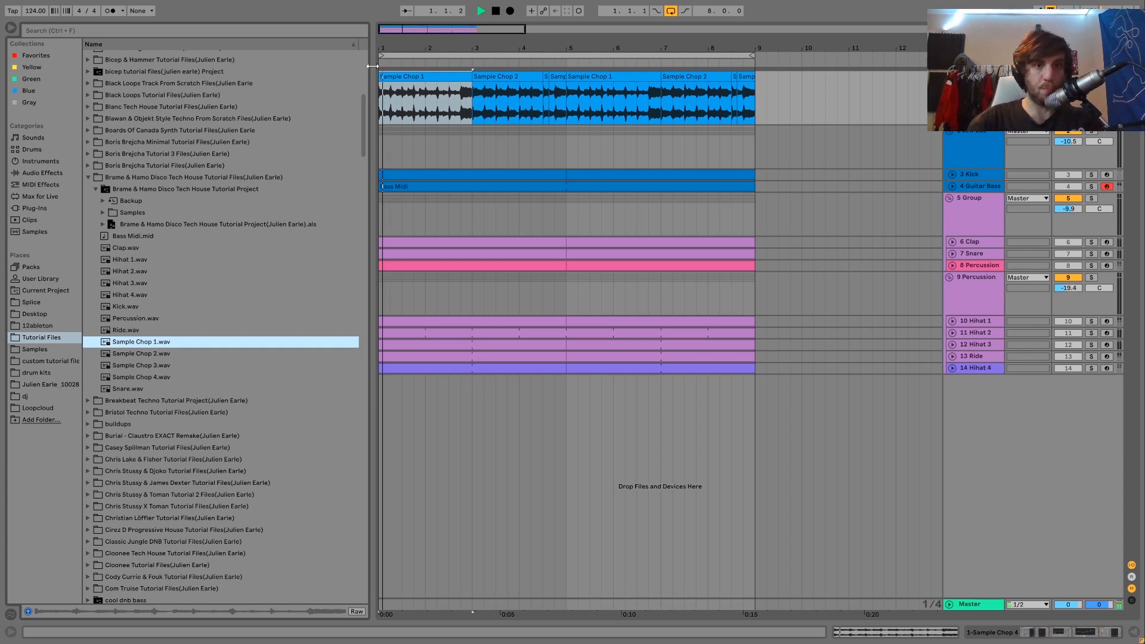
{"action": "left_click", "coordinate": [491, 76]}
{"action": "key", "text": "space"}
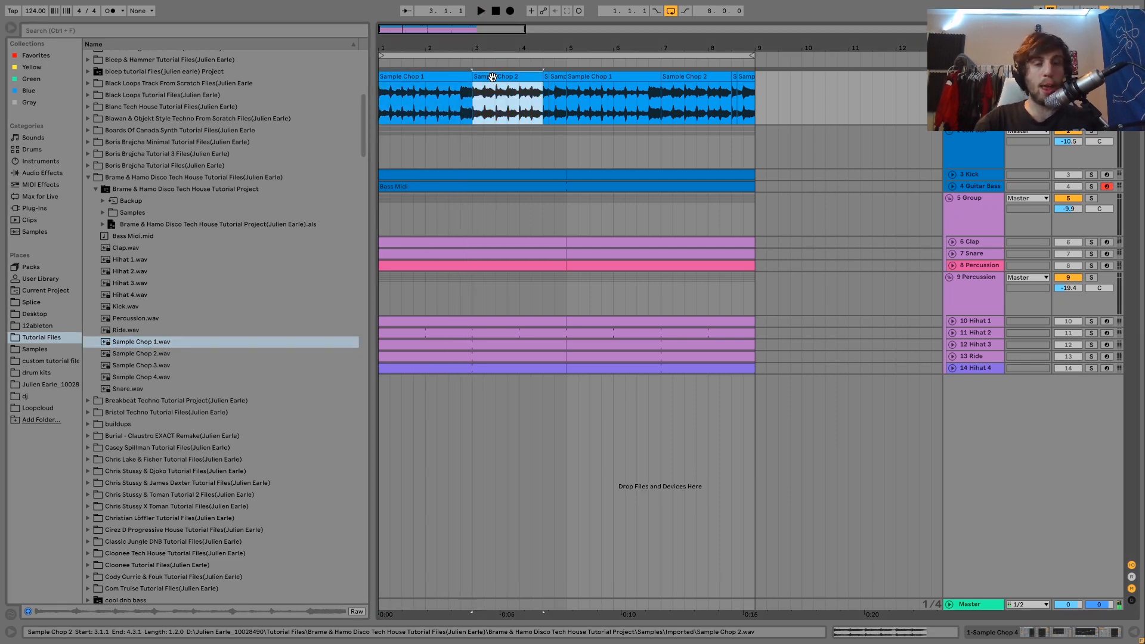
{"action": "left_click", "coordinate": [161, 356]}
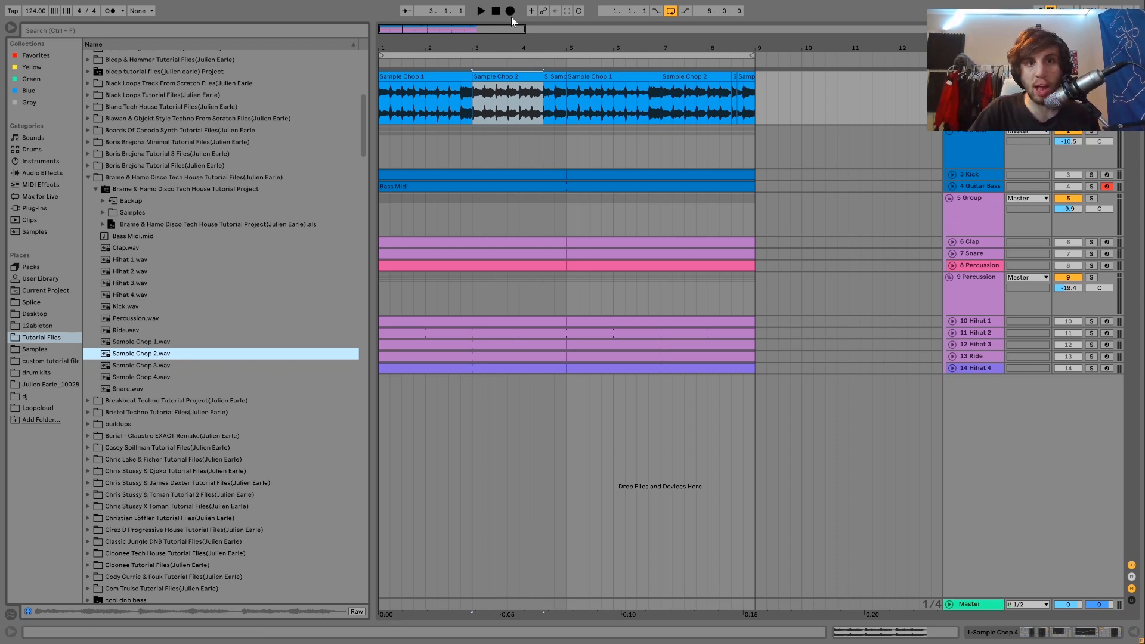
Step: Play the arrangement from bar 4 into the short clip that follows Sample Chop 2
{"action": "scroll", "coordinate": [522, 113], "scroll_direction": "up", "scroll_amount": 3}
{"action": "left_click", "coordinate": [520, 114]}
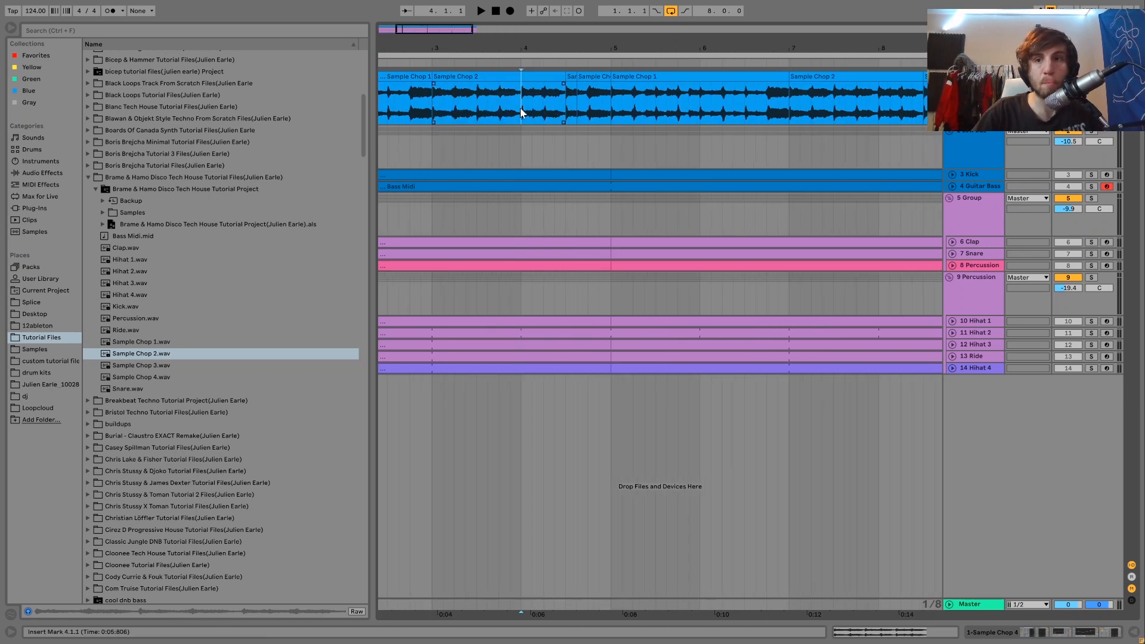
{"action": "key", "text": "space"}
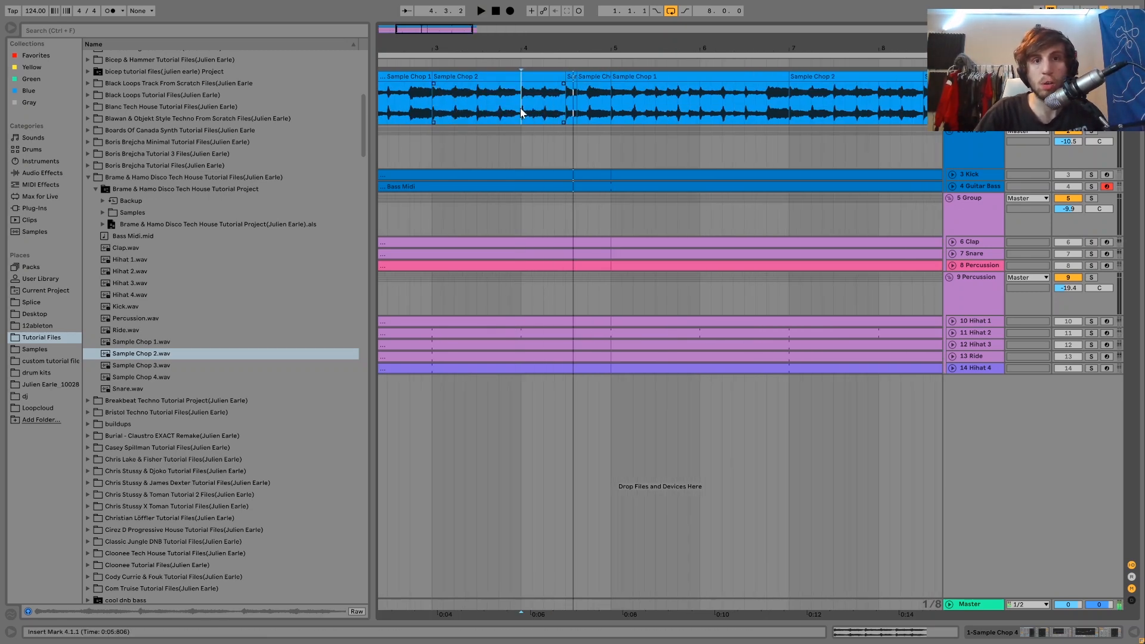
{"action": "key", "text": "space"}
{"action": "key", "text": "space"}
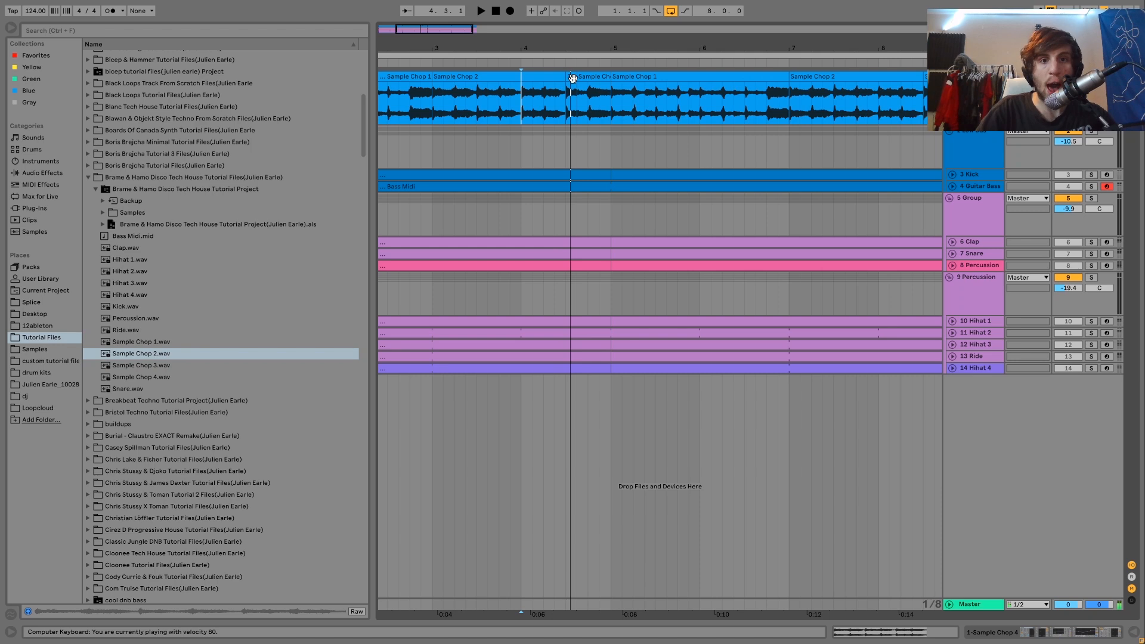
{"action": "left_click", "coordinate": [572, 78]}
Step: Select the clip spanning 4.3.3 to 5.1.1, preview Sample Chop 4.wav, and play that section of the arrangement
{"action": "left_click_drag", "start_coordinate": [578, 99], "coordinate": [616, 98]}
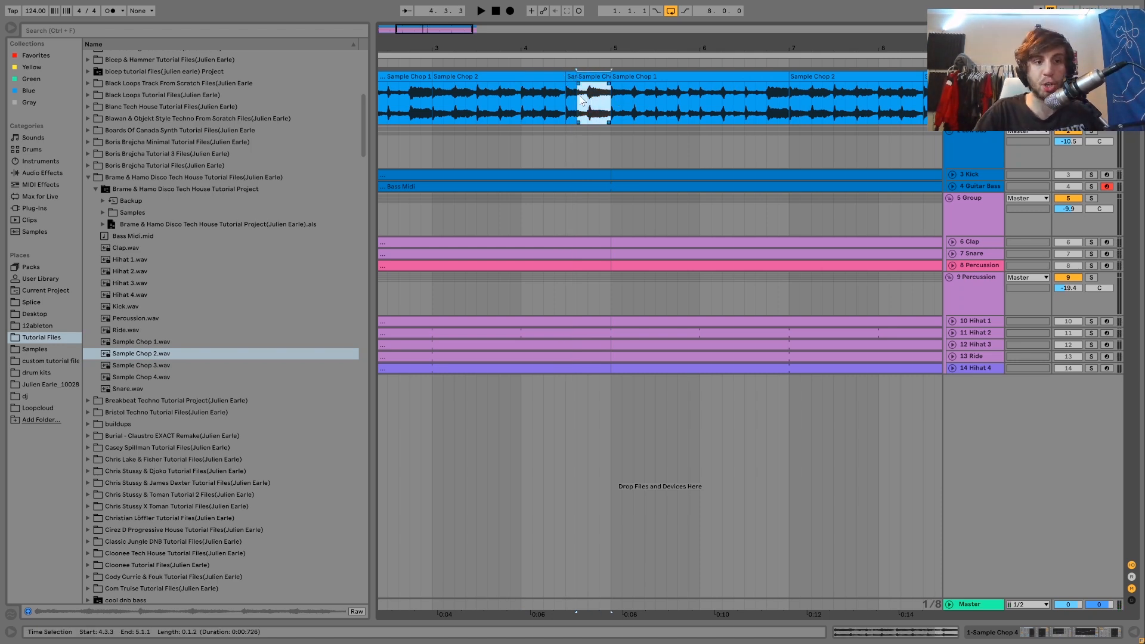
{"action": "left_click", "coordinate": [161, 377]}
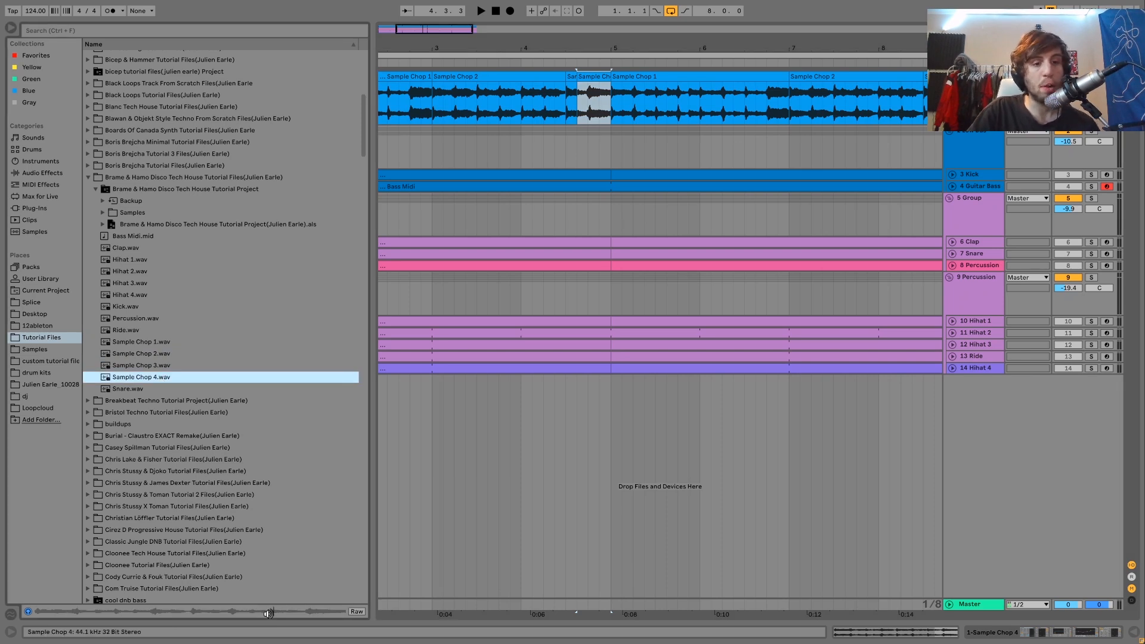
{"action": "key", "text": "space"}
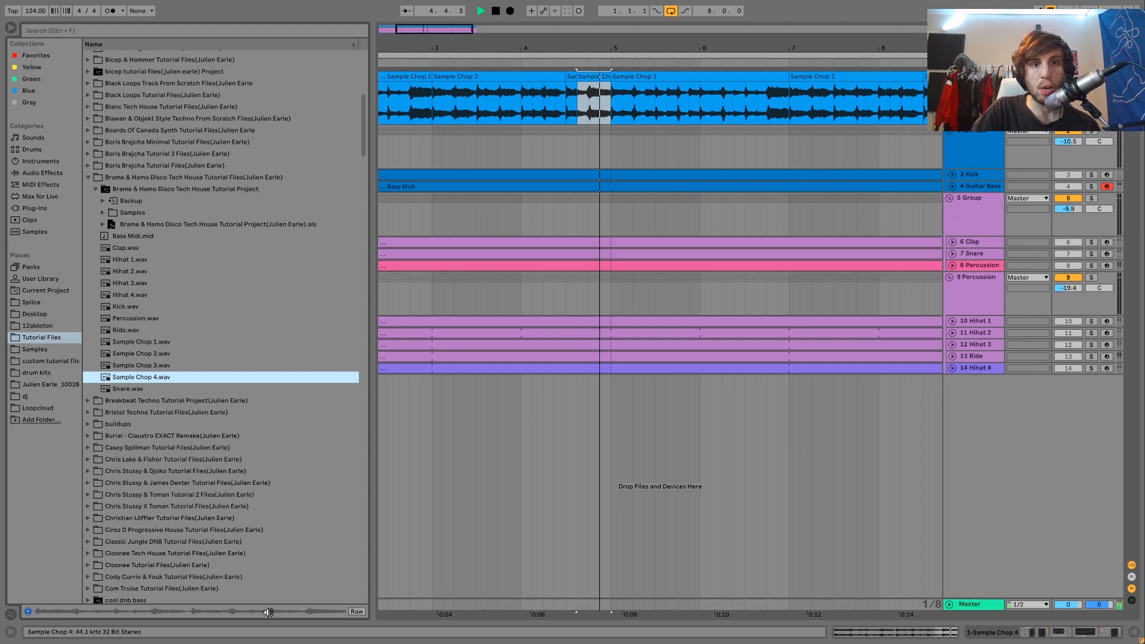
{"action": "key", "text": "space"}
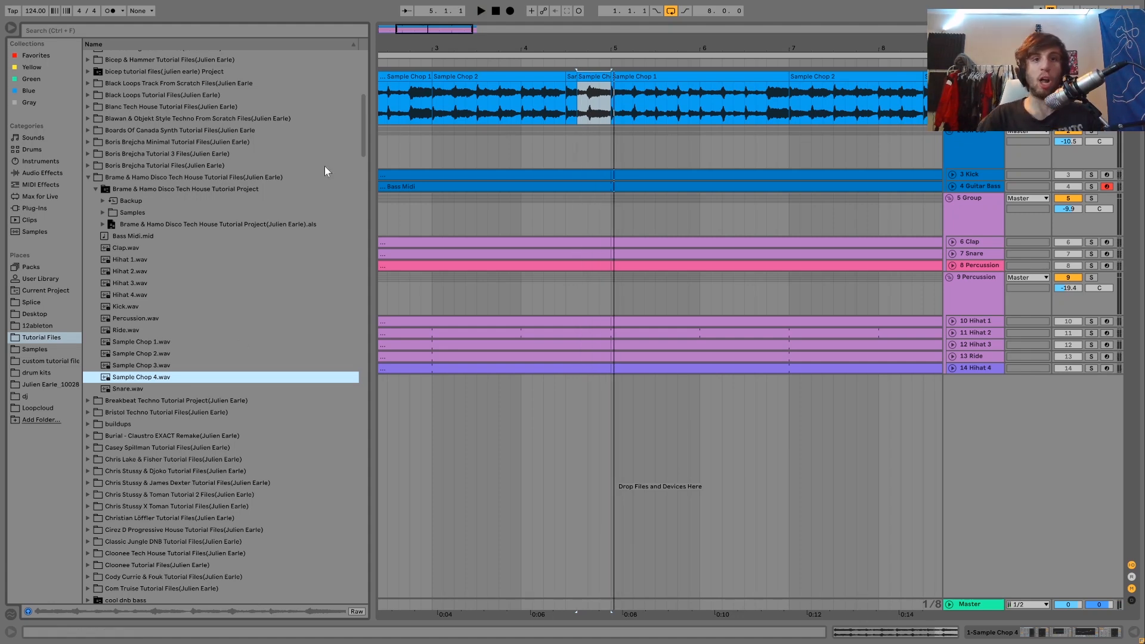
Step: Select the first Sample Chop 1 clip and play the full arrangement from bar 1 with all tracks
{"action": "left_click_drag", "start_coordinate": [477, 45], "coordinate": [501, 41]}
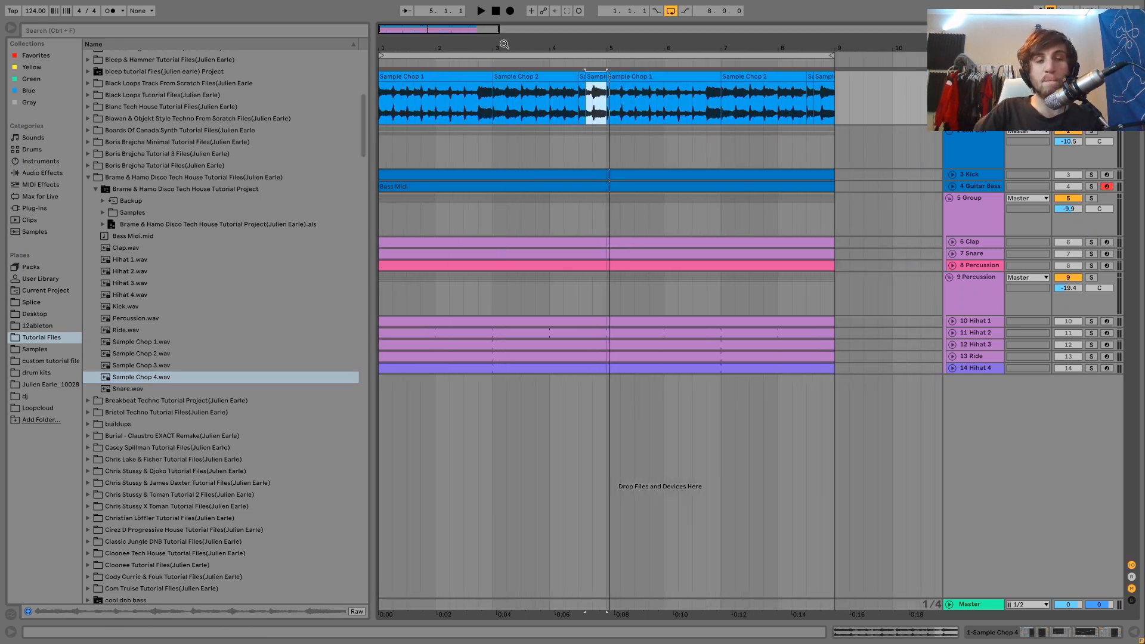
{"action": "left_click", "coordinate": [456, 73]}
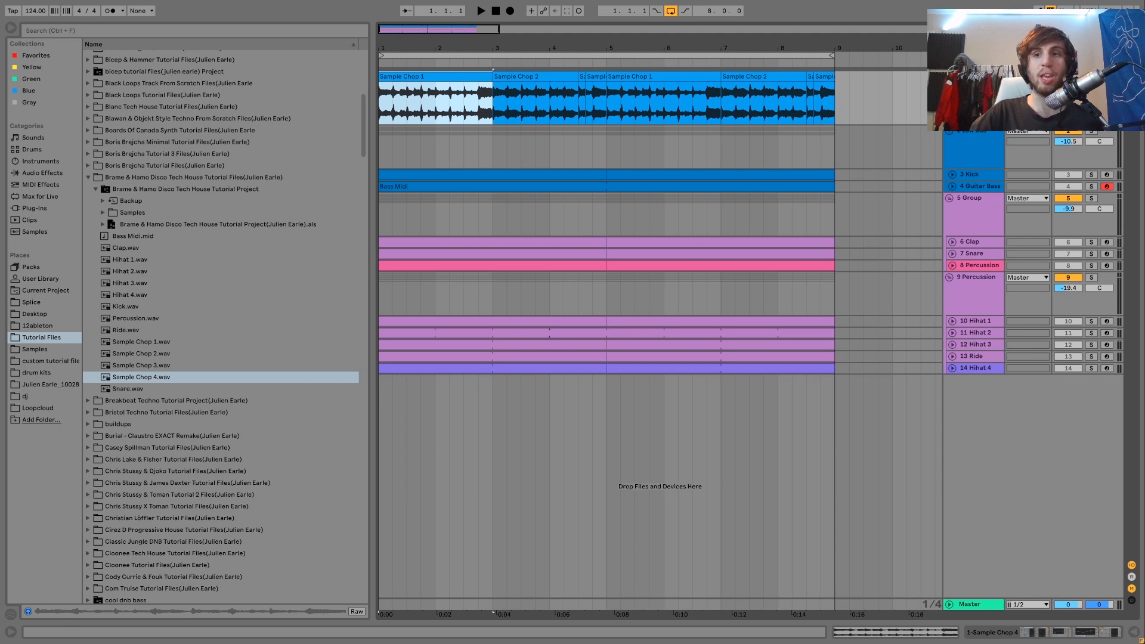
{"action": "key", "text": "space"}
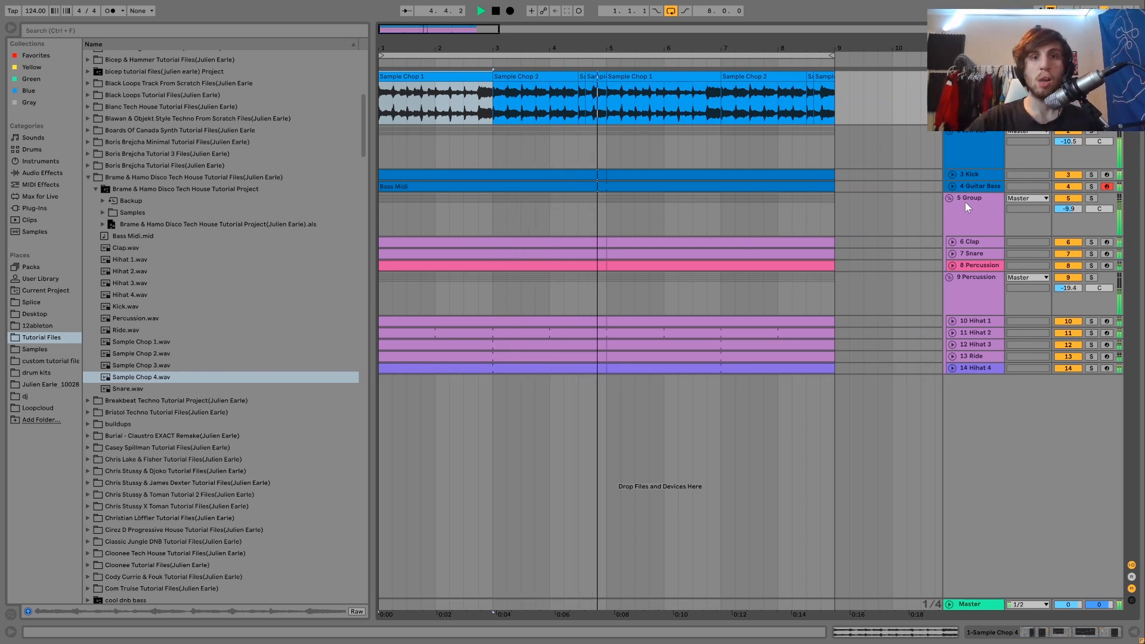
{"action": "key", "text": "space"}
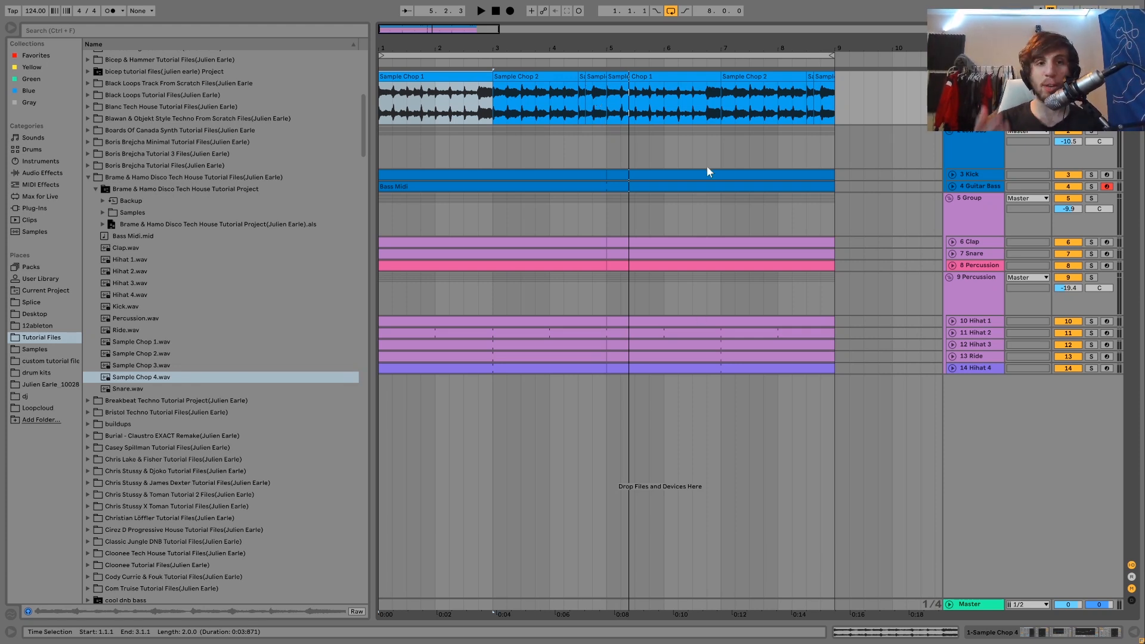
Step: Bypass the sample track's Drum Buss, both Compressors, Auto Filter and EQ Eight, and play the loop unprocessed
{"action": "key", "text": "shift+Tab"}
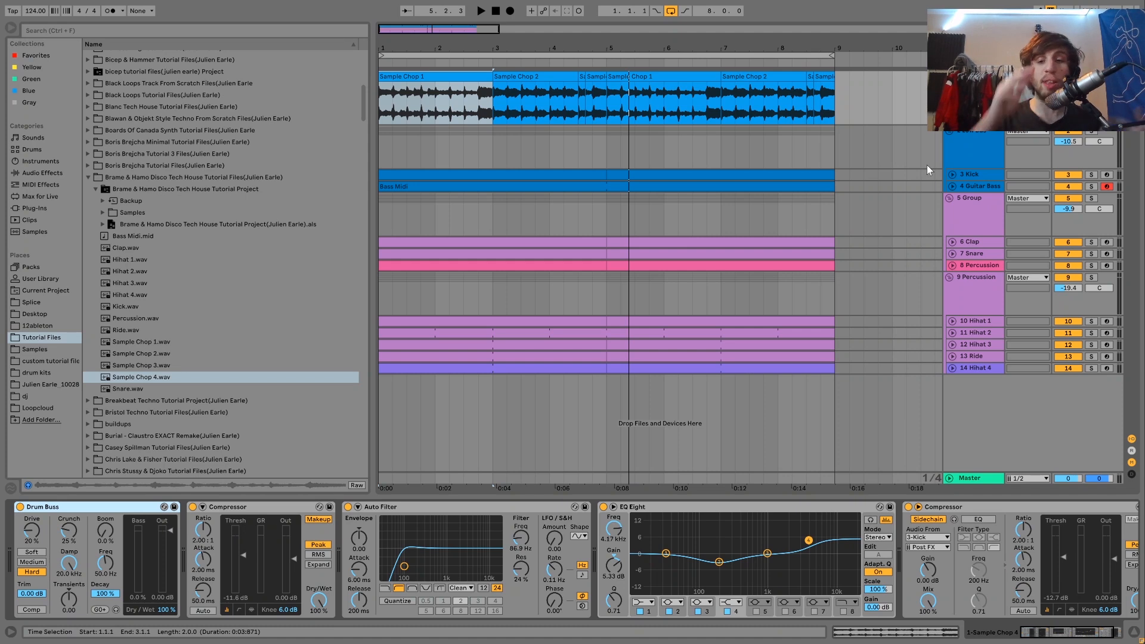
{"action": "left_click", "coordinate": [907, 506]}
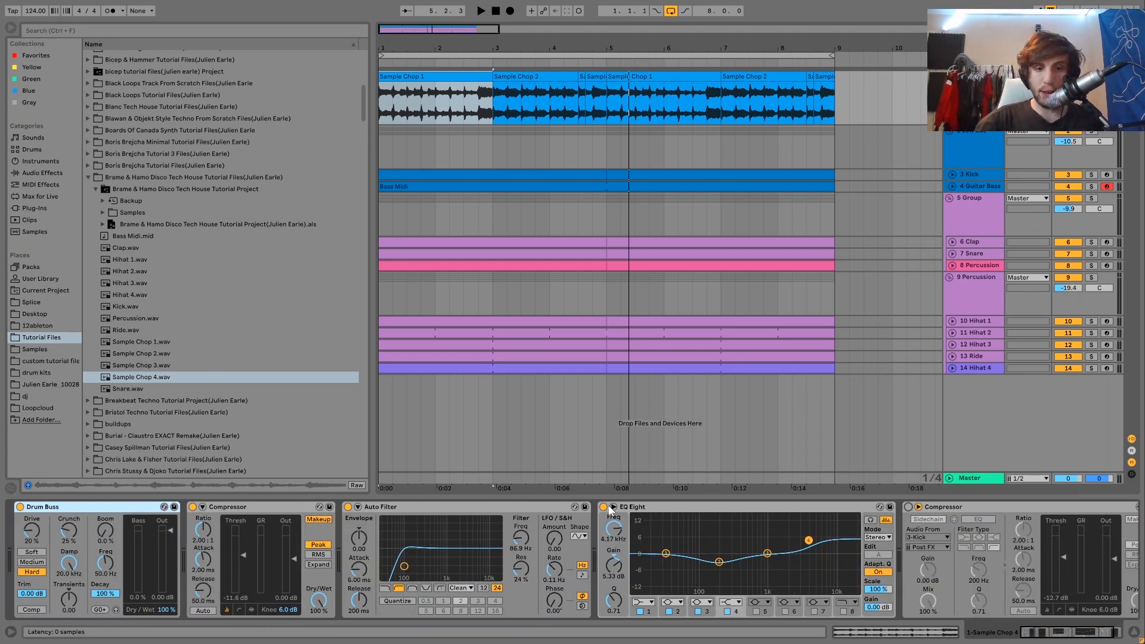
{"action": "left_click", "coordinate": [603, 507]}
{"action": "left_click", "coordinate": [348, 506]}
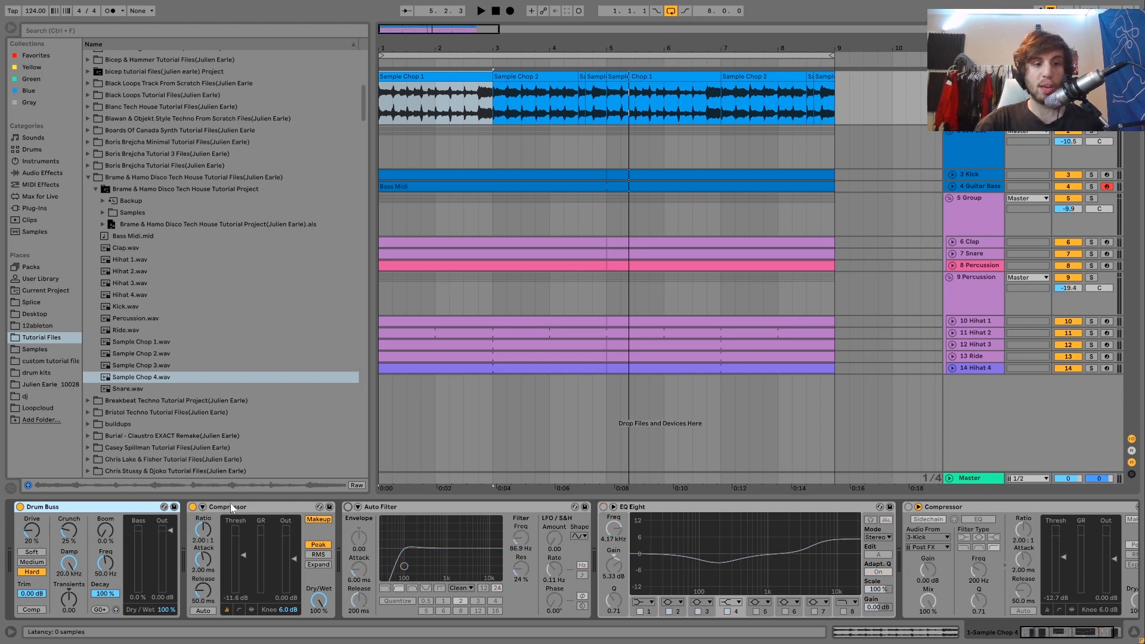
{"action": "left_click", "coordinate": [192, 506]}
{"action": "left_click", "coordinate": [20, 507]}
{"action": "key", "text": "space"}
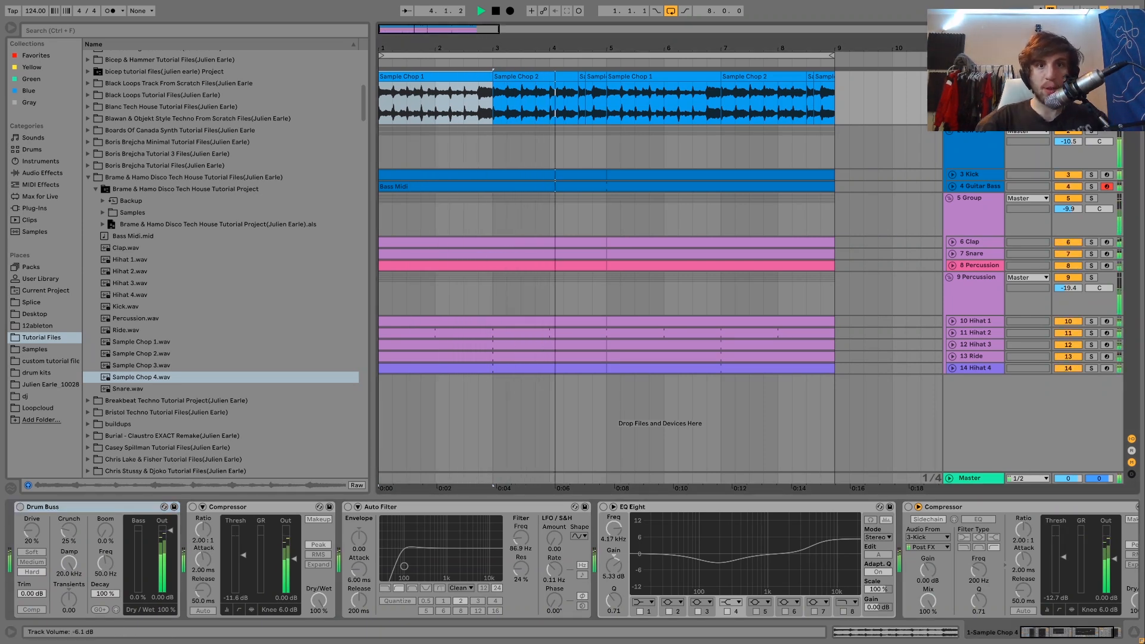
{"action": "key", "text": "space"}
Step: Re-enable the sample track's Drum Buss, both Compressors, Auto Filter and EQ Eight, and play the loop with processing
{"action": "left_click", "coordinate": [20, 506]}
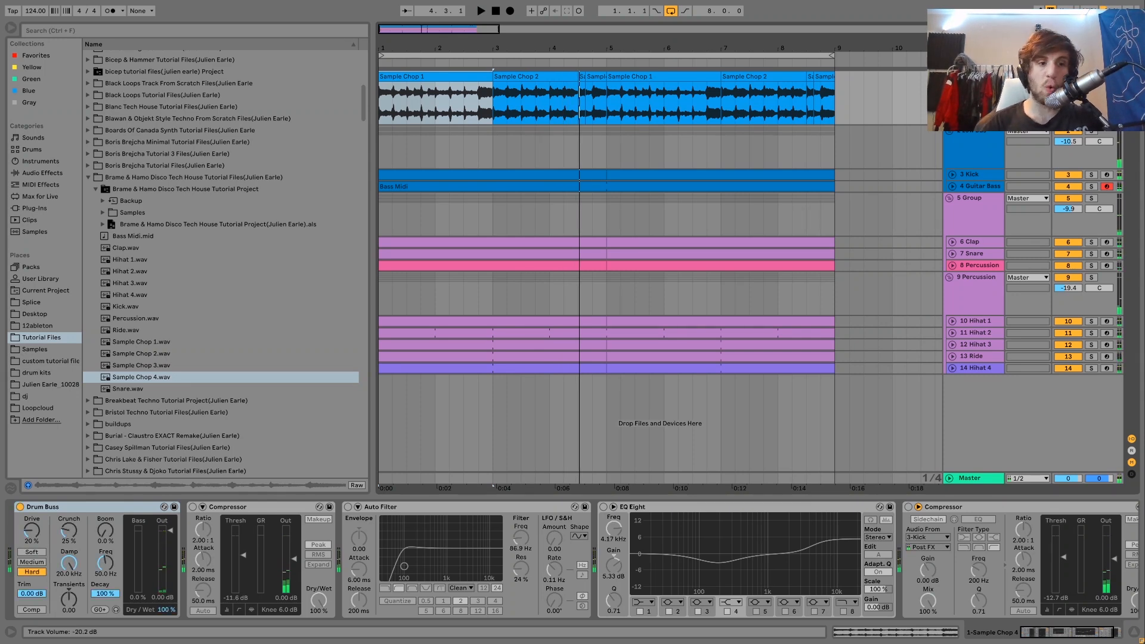
{"action": "left_click", "coordinate": [193, 507]}
{"action": "left_click", "coordinate": [348, 507]}
{"action": "left_click", "coordinate": [603, 507]}
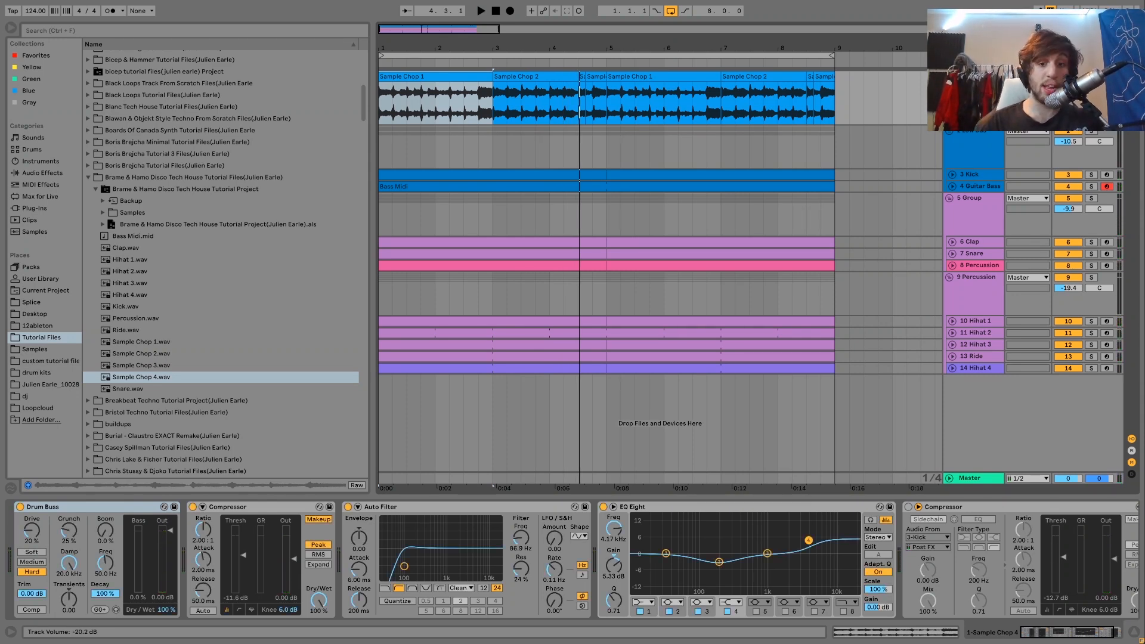
{"action": "left_click", "coordinate": [908, 507]}
{"action": "key", "text": "space"}
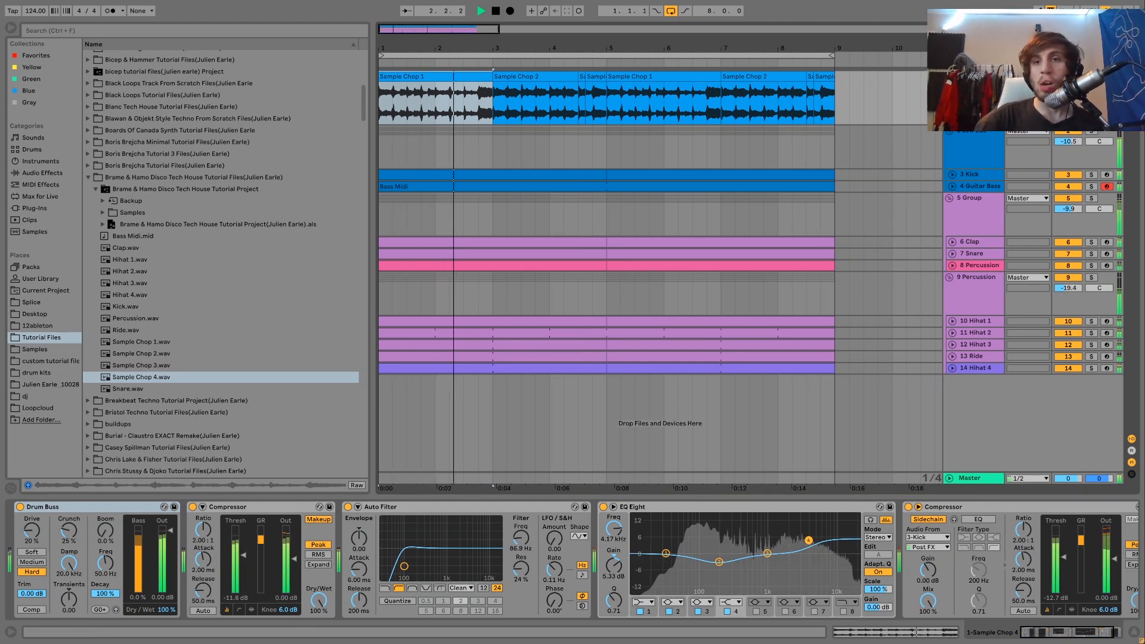
{"action": "key", "text": "space"}
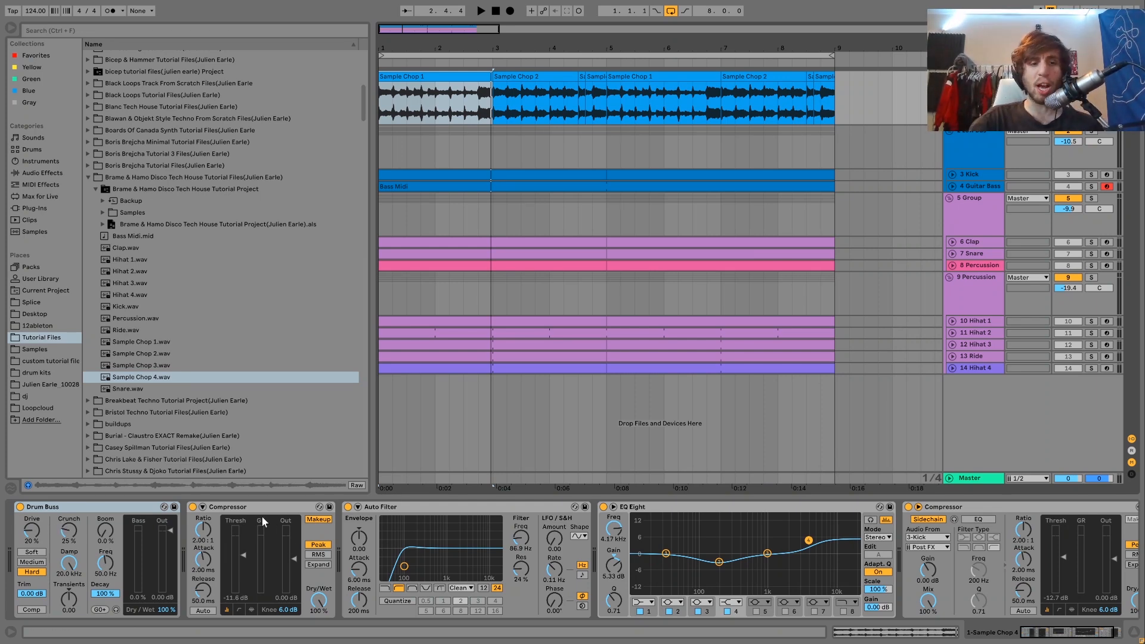
Step: Compare the loop with the Compressor after the Drum Buss bypassed and re-enabled on the sample track
{"action": "left_click", "coordinate": [193, 506]}
{"action": "key", "text": "space"}
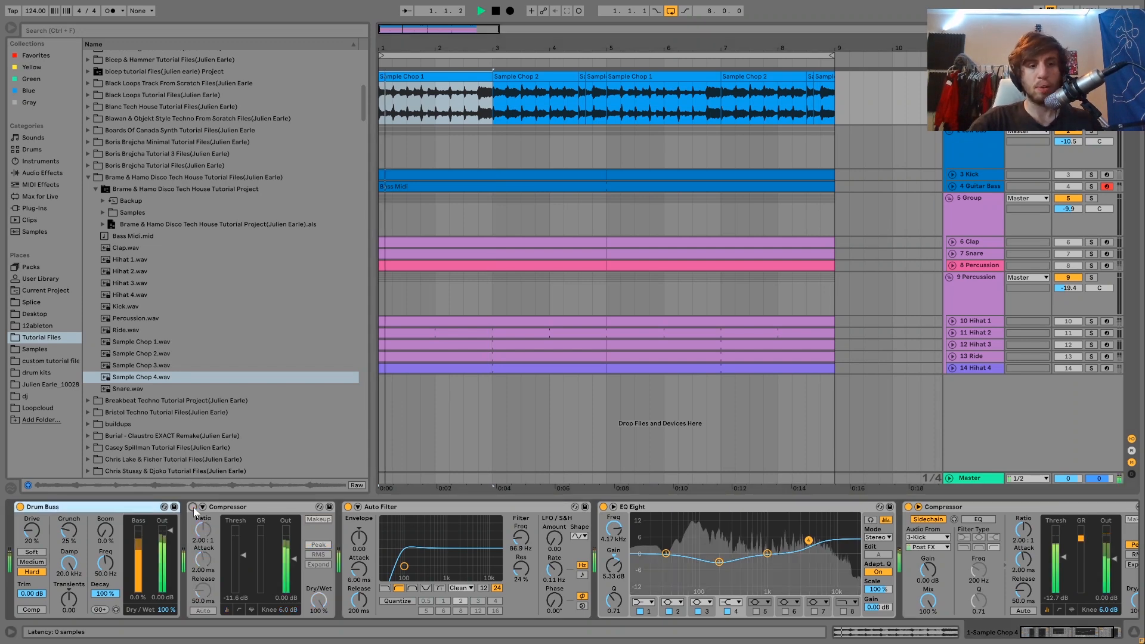
{"action": "left_click", "coordinate": [193, 507]}
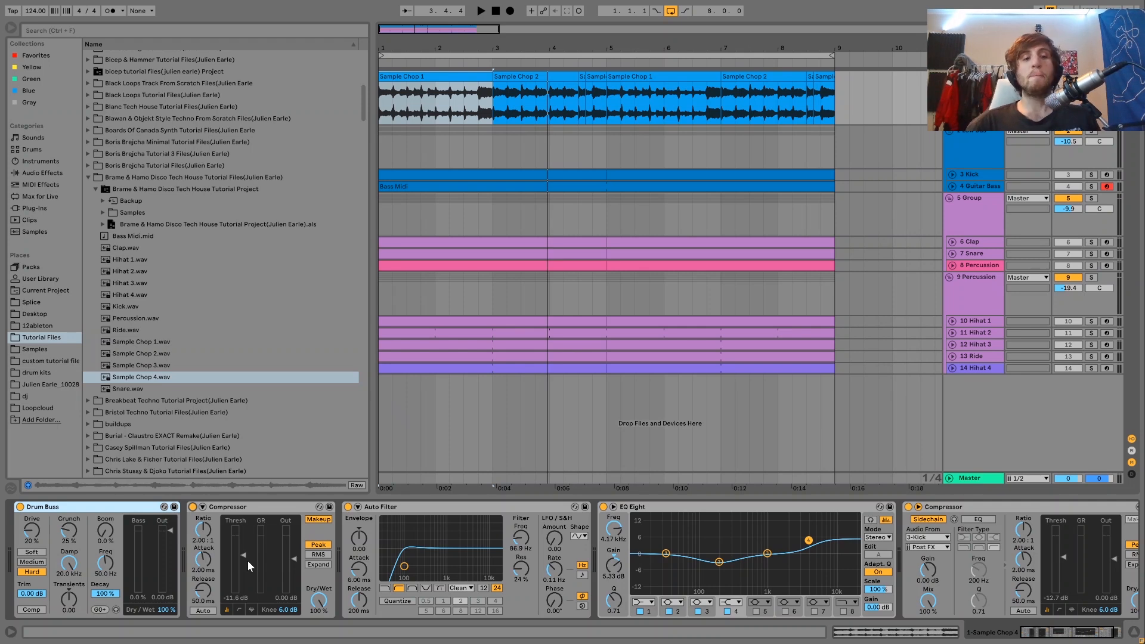
{"action": "left_click", "coordinate": [192, 507]}
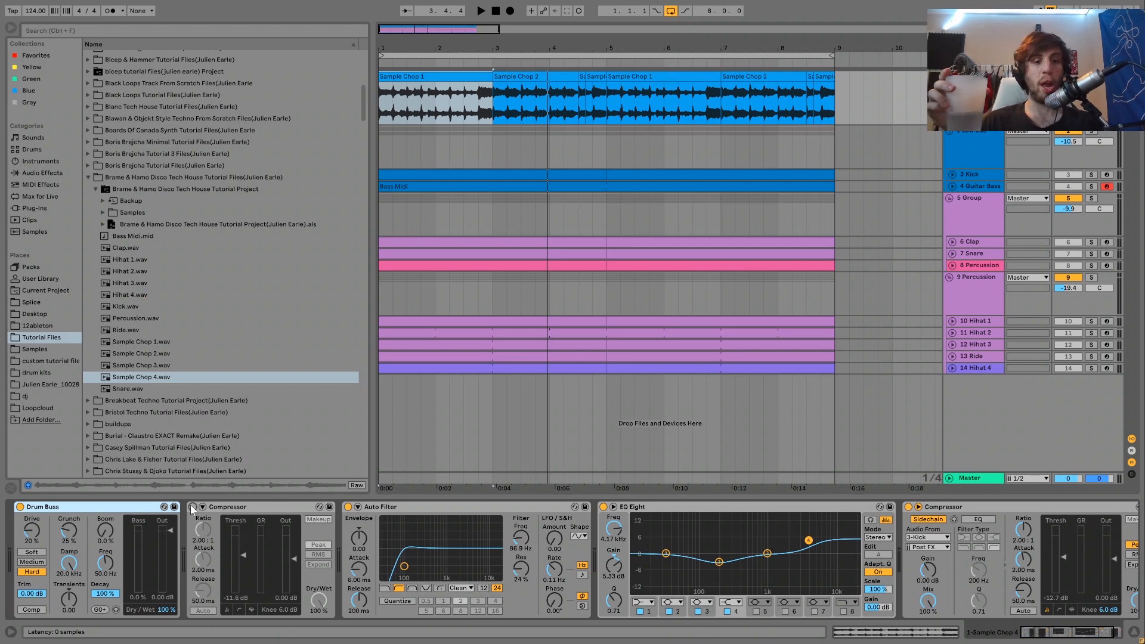
{"action": "key", "text": "space"}
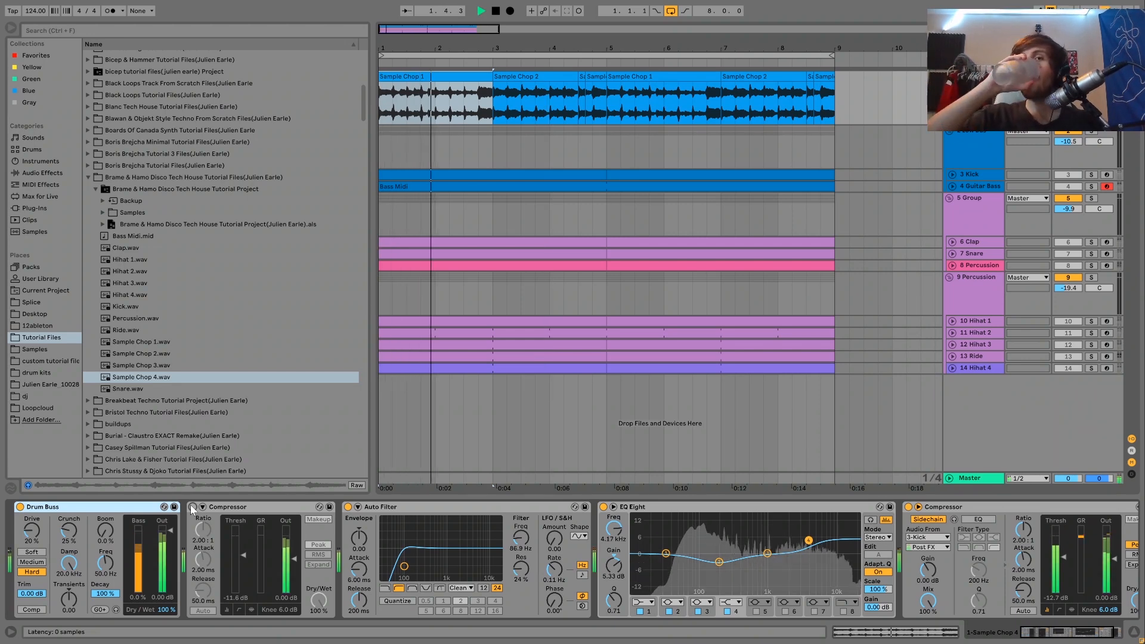
{"action": "key", "text": "space"}
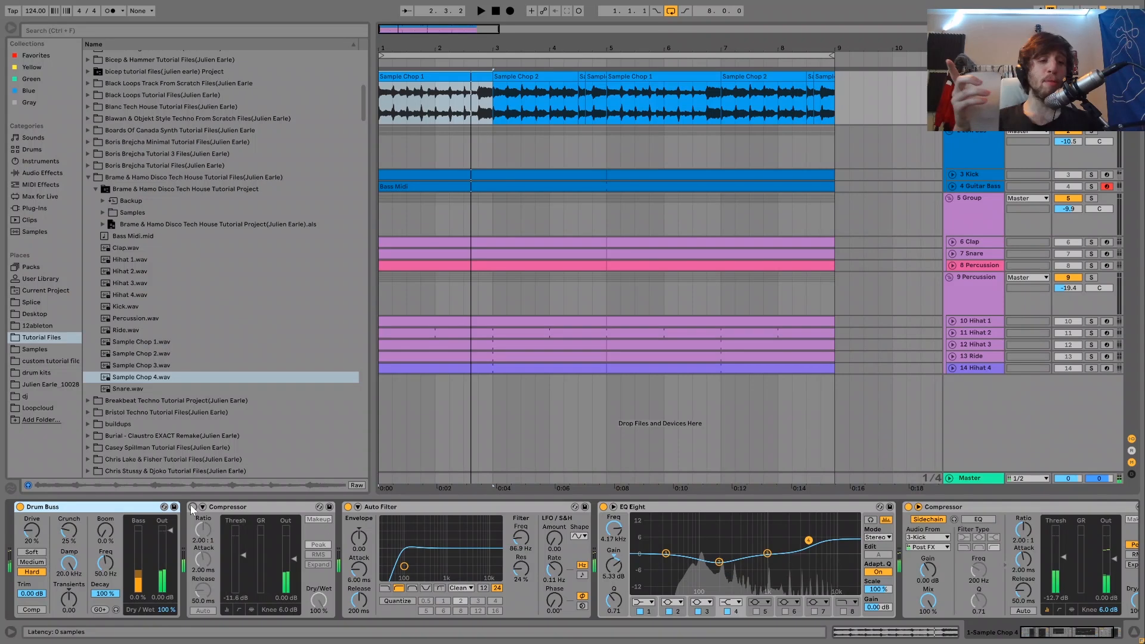
{"action": "key", "text": "space"}
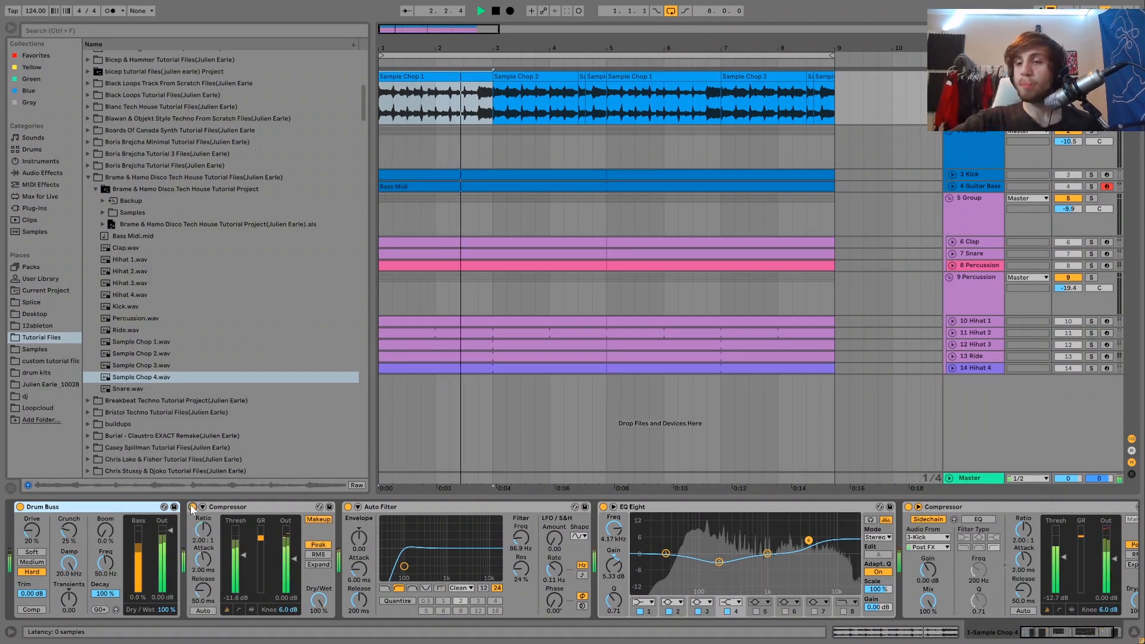
{"action": "key", "text": "space"}
{"action": "key", "text": "space"}
{"action": "key", "text": "space"}
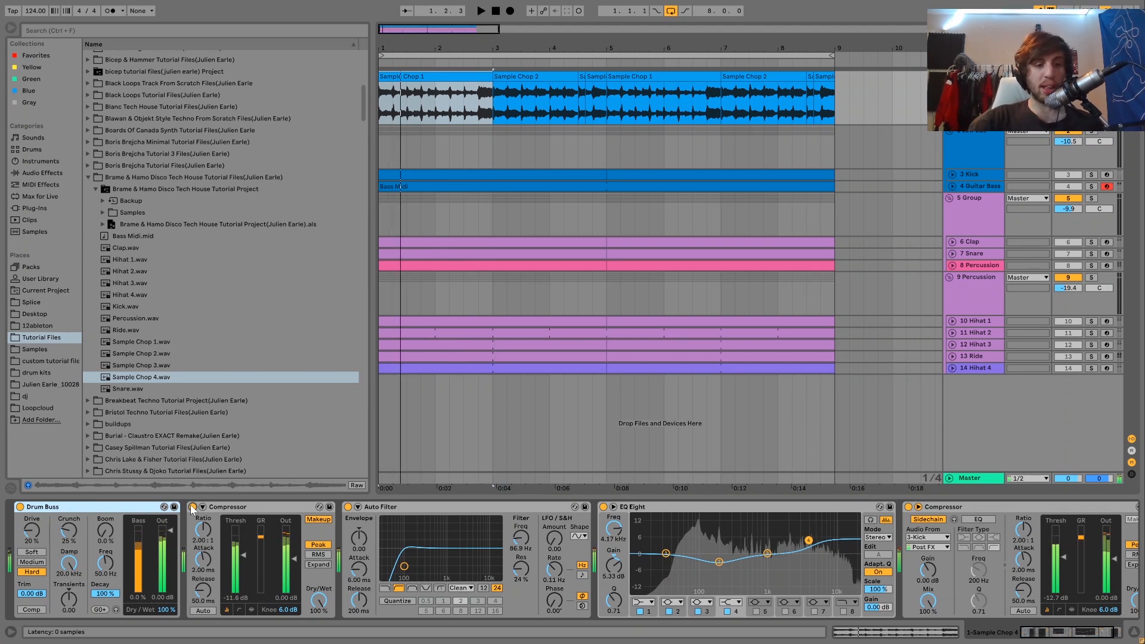
Step: Select band 2 of the sample track's EQ Eight and play the loop to hear the EQ curve
{"action": "scroll", "coordinate": [250, 548], "scroll_direction": "right", "scroll_amount": 3}
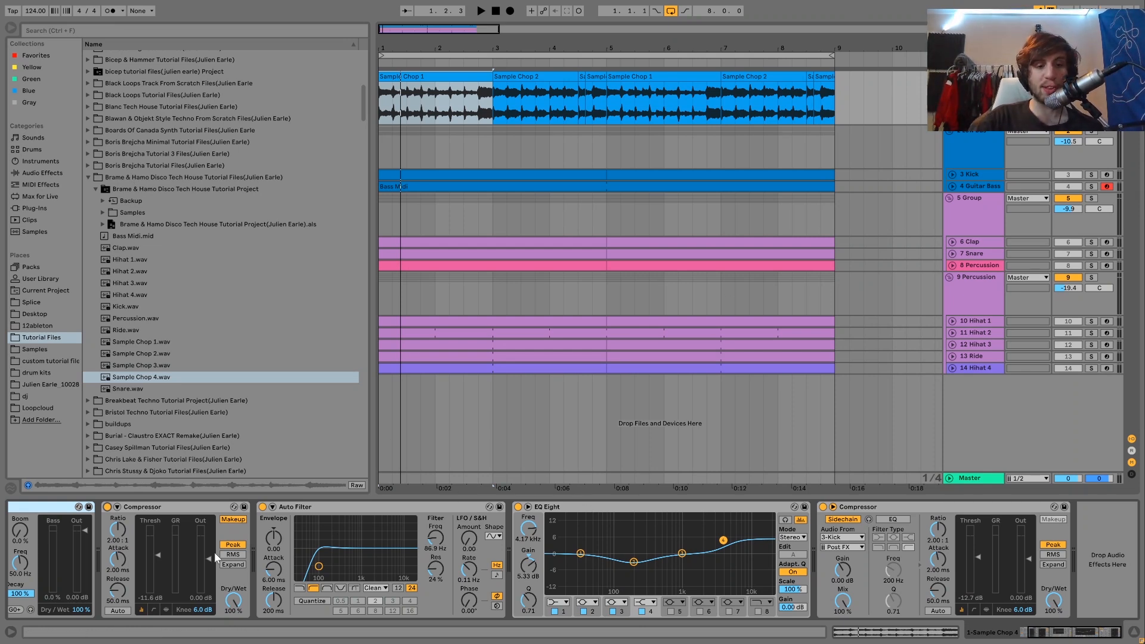
{"action": "left_click", "coordinate": [634, 562]}
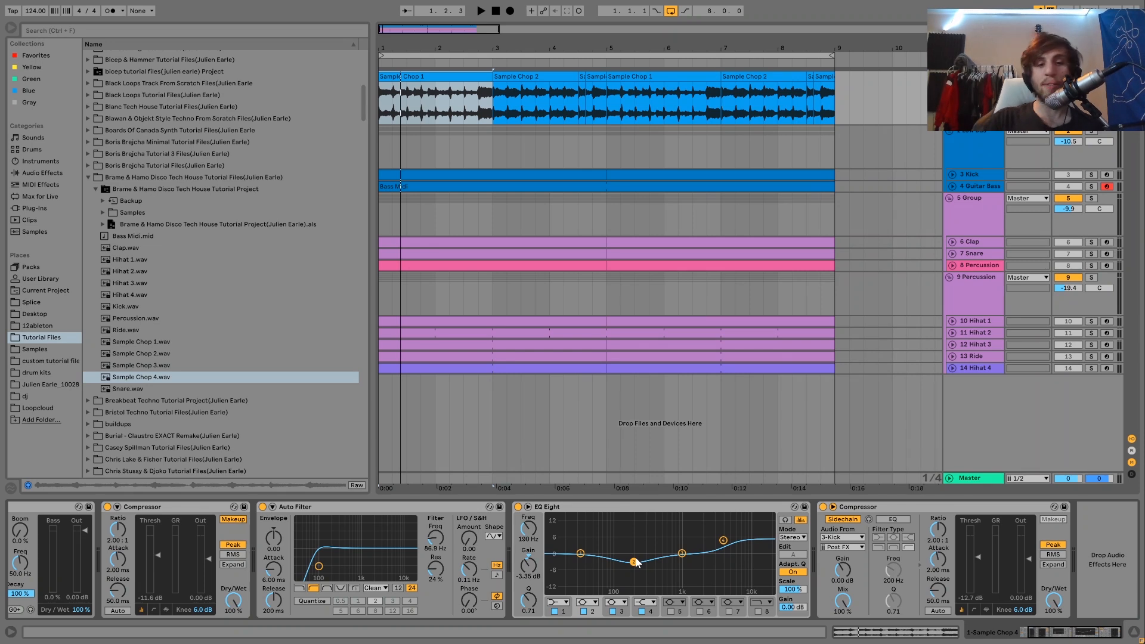
{"action": "key", "text": "space"}
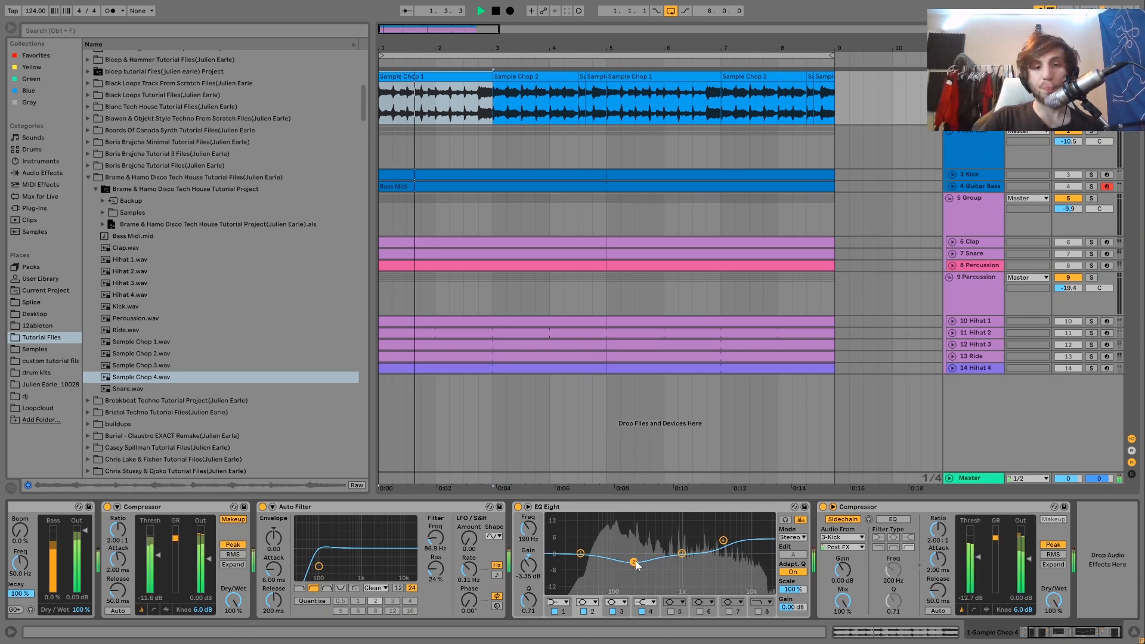
{"action": "key", "text": "space"}
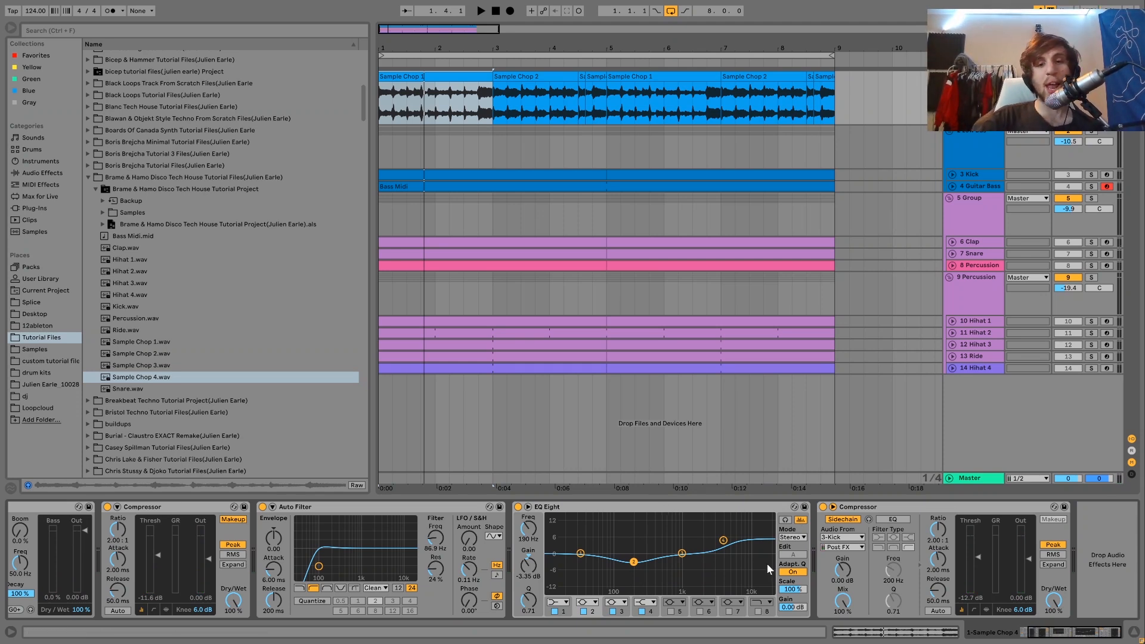
{"action": "key", "text": "space"}
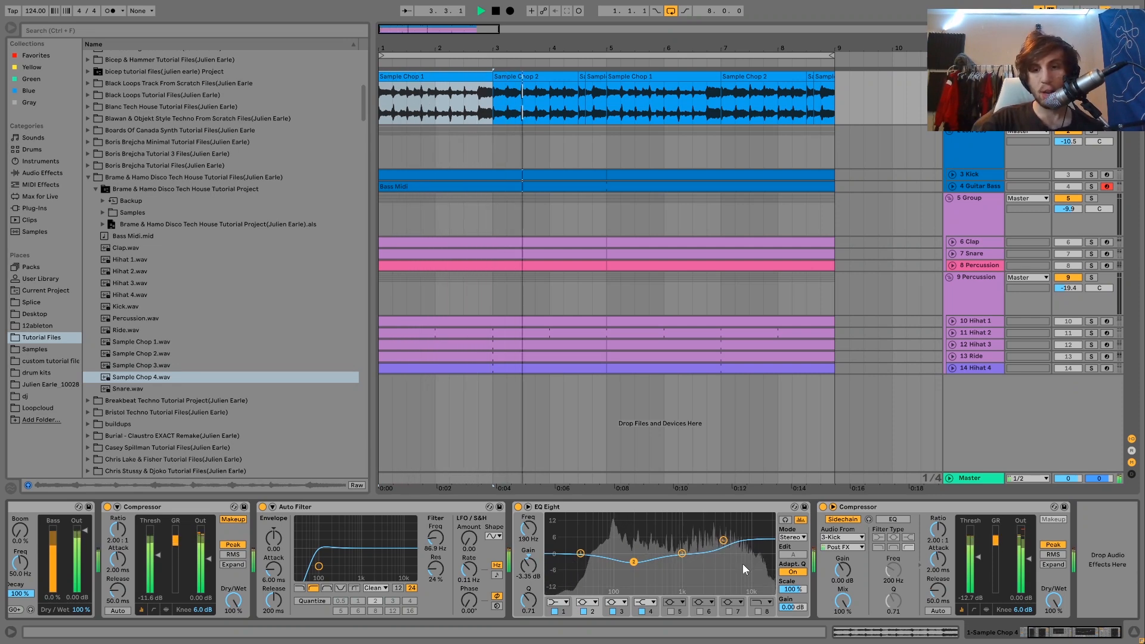
{"action": "key", "text": "space"}
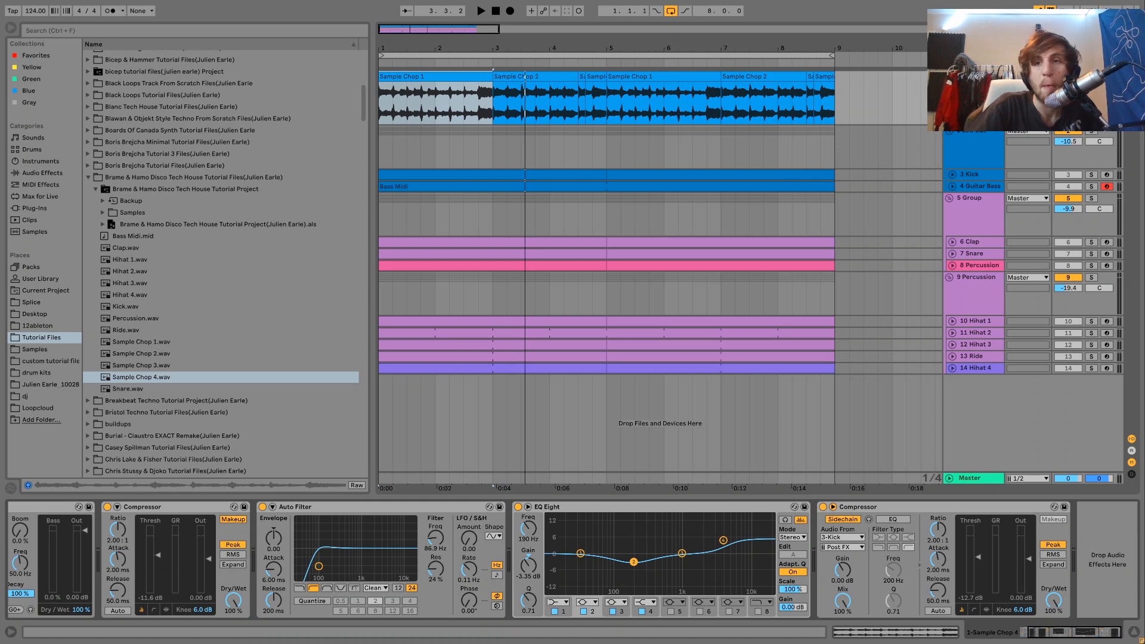
Step: Play the full mix with the sample track's kick-sidechained Compressor bypassed and then re-enabled
{"action": "key", "text": "space"}
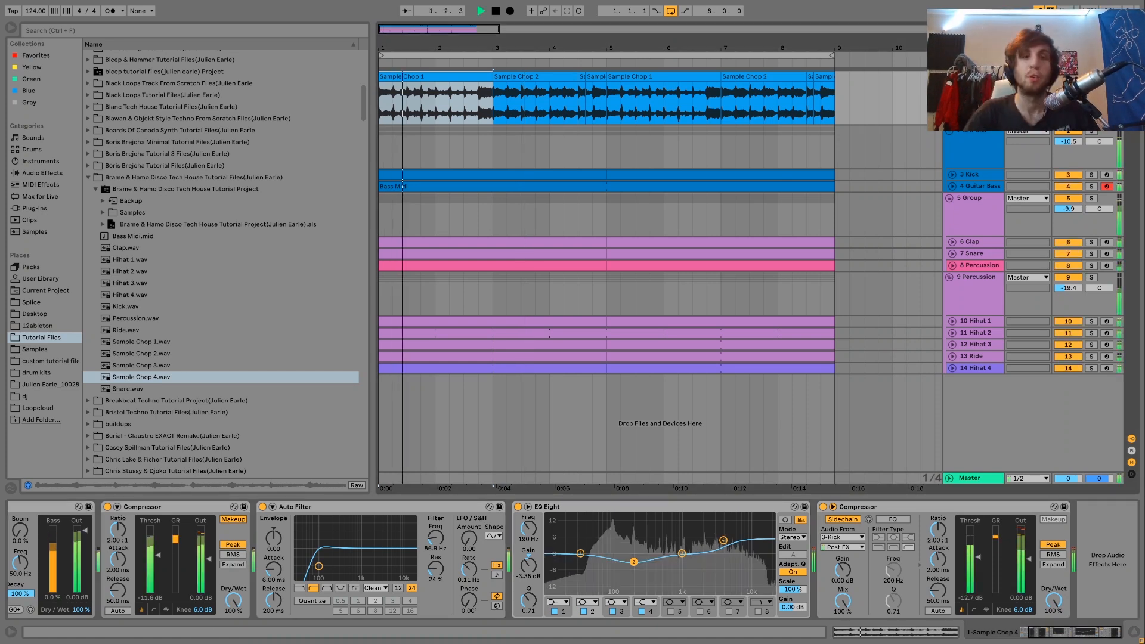
{"action": "key", "text": "space"}
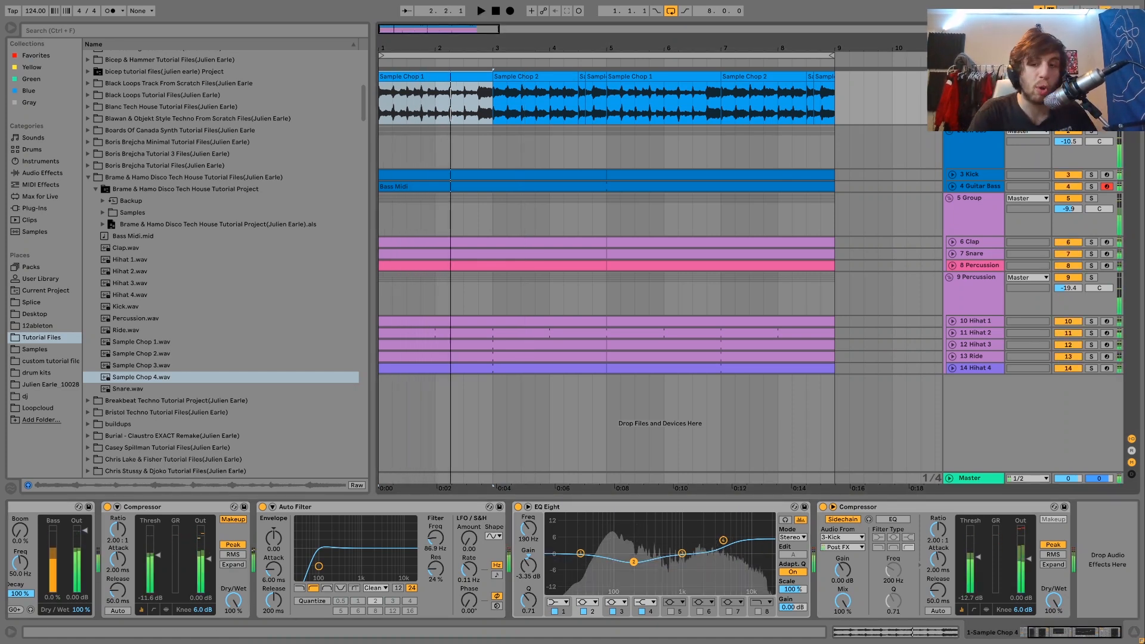
{"action": "left_click", "coordinate": [822, 506]}
{"action": "key", "text": "space"}
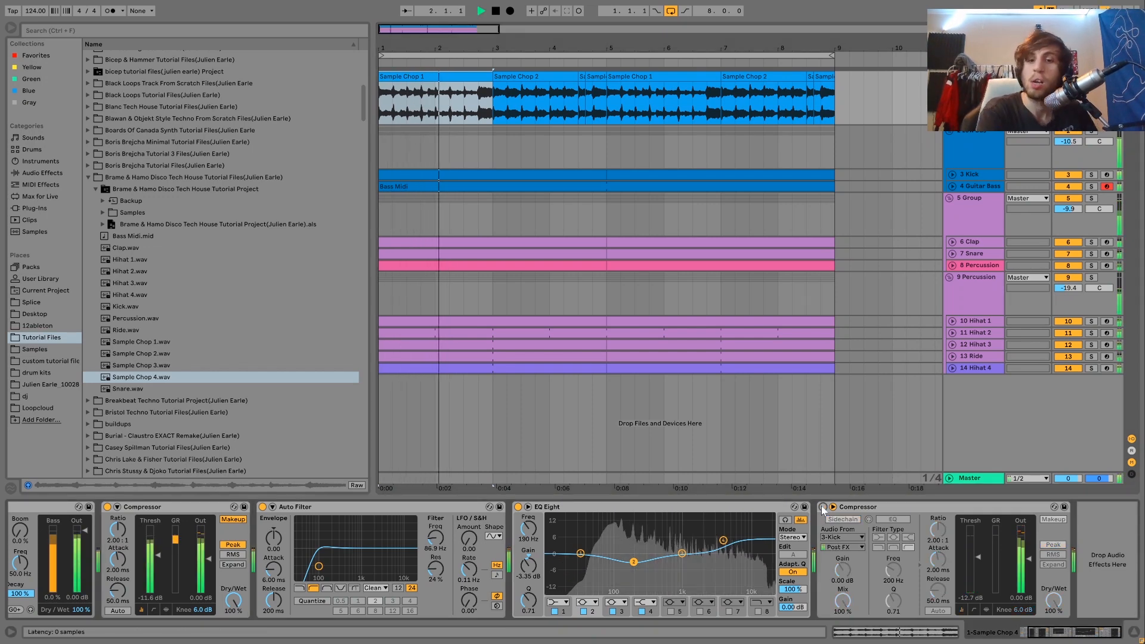
{"action": "left_click", "coordinate": [822, 507]}
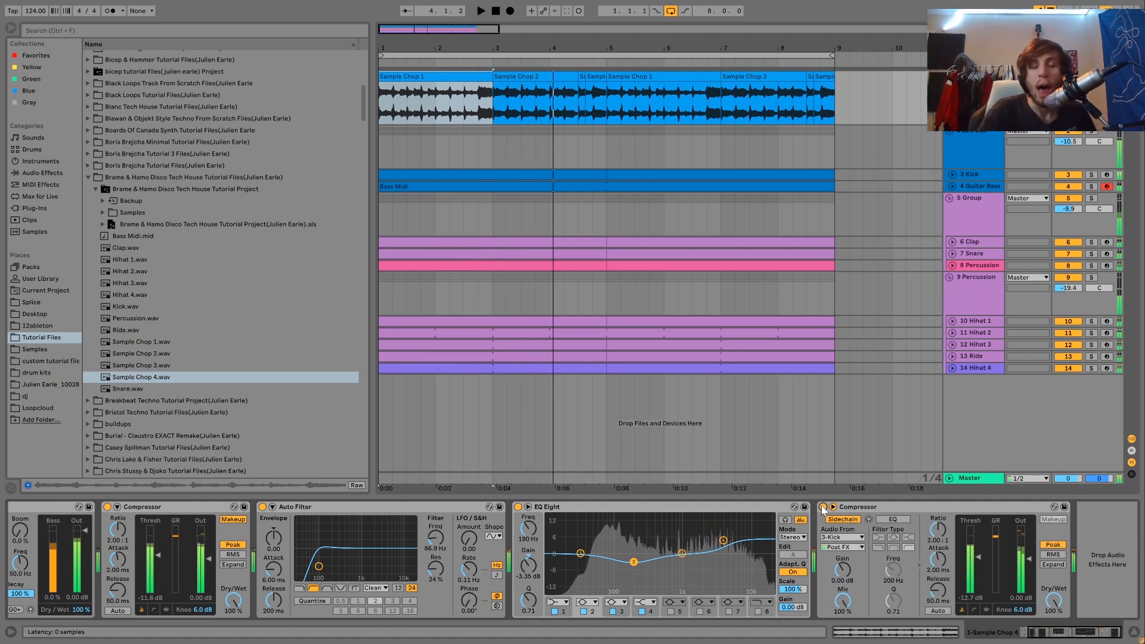
{"action": "key", "text": "space"}
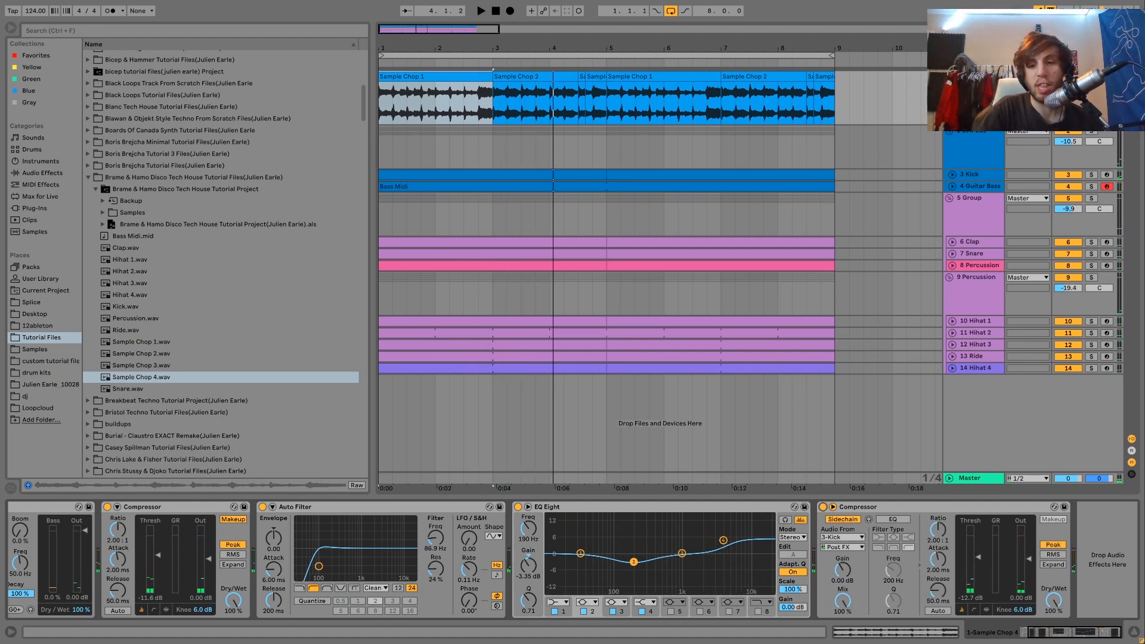
Step: Try lowering the sidechain Compressor's threshold to about -23.3 dB during playback, undo it, and replay the loop
{"action": "key", "text": "space"}
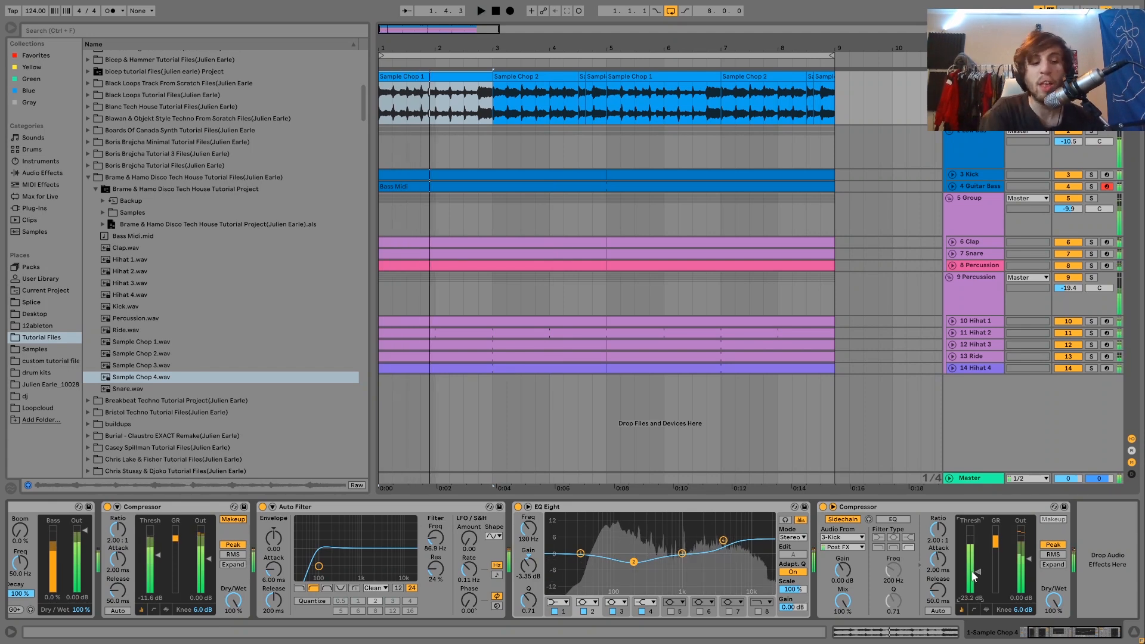
{"action": "key", "text": "ctrl+z"}
{"action": "key", "text": "space"}
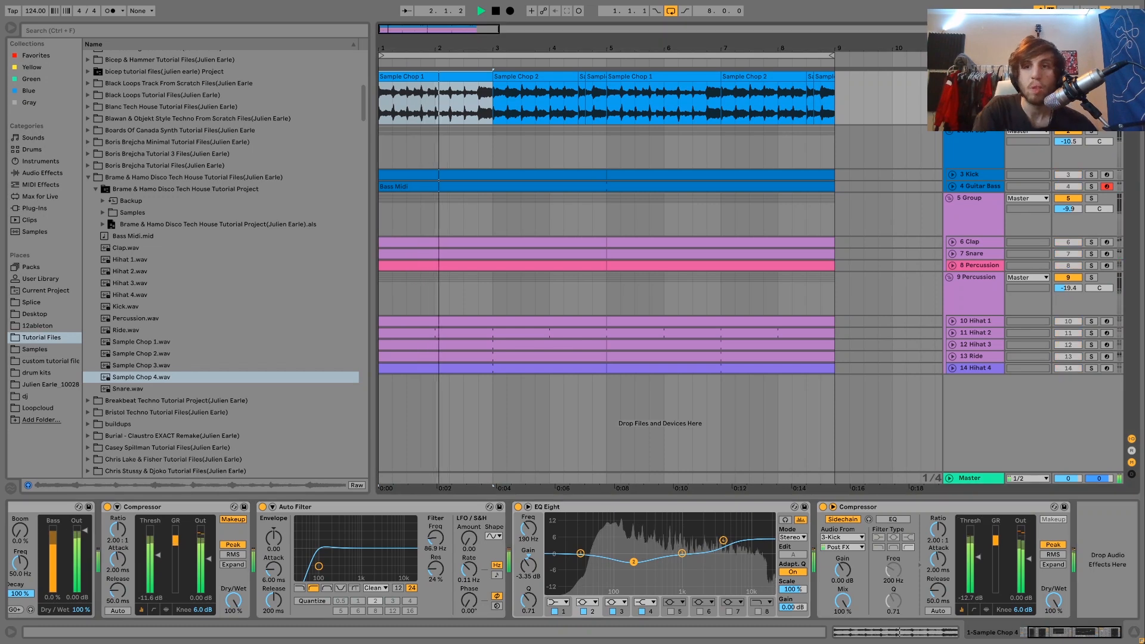
{"action": "key", "text": "space"}
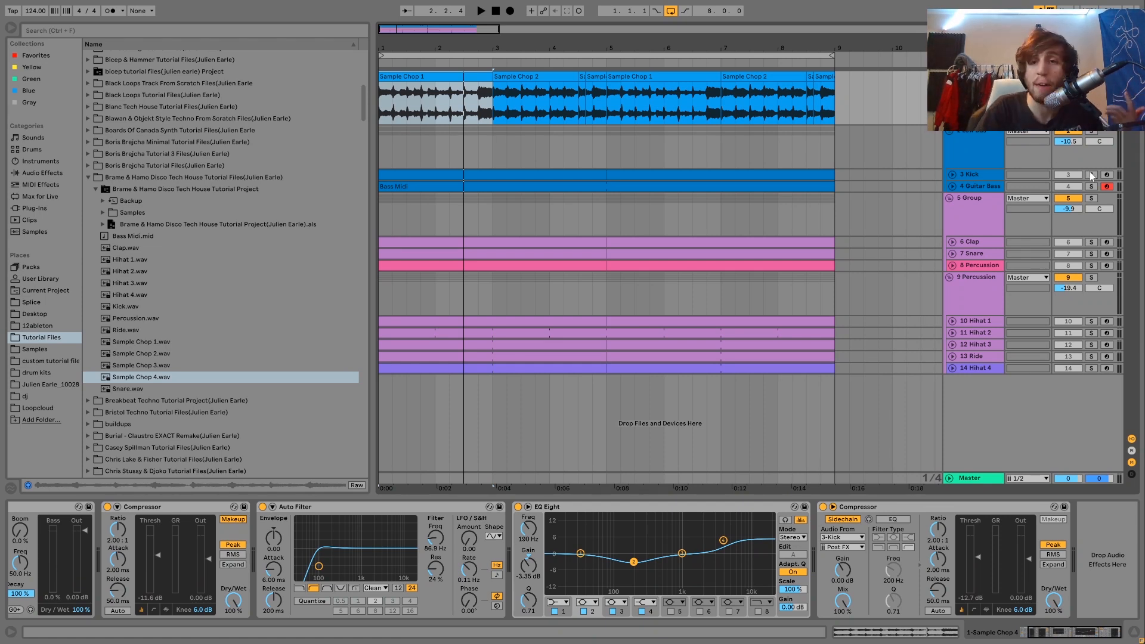
Step: Unfold and solo the Kick track, select its first clip, and play the kick pattern
{"action": "key", "text": "space"}
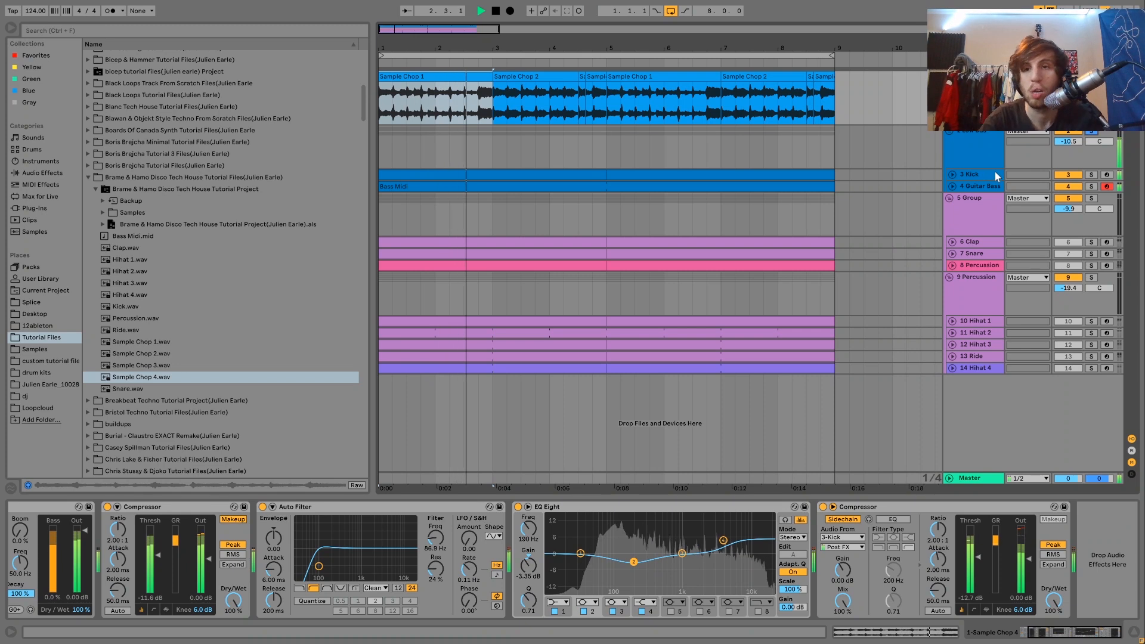
{"action": "key", "text": "space"}
{"action": "left_click", "coordinate": [961, 177]}
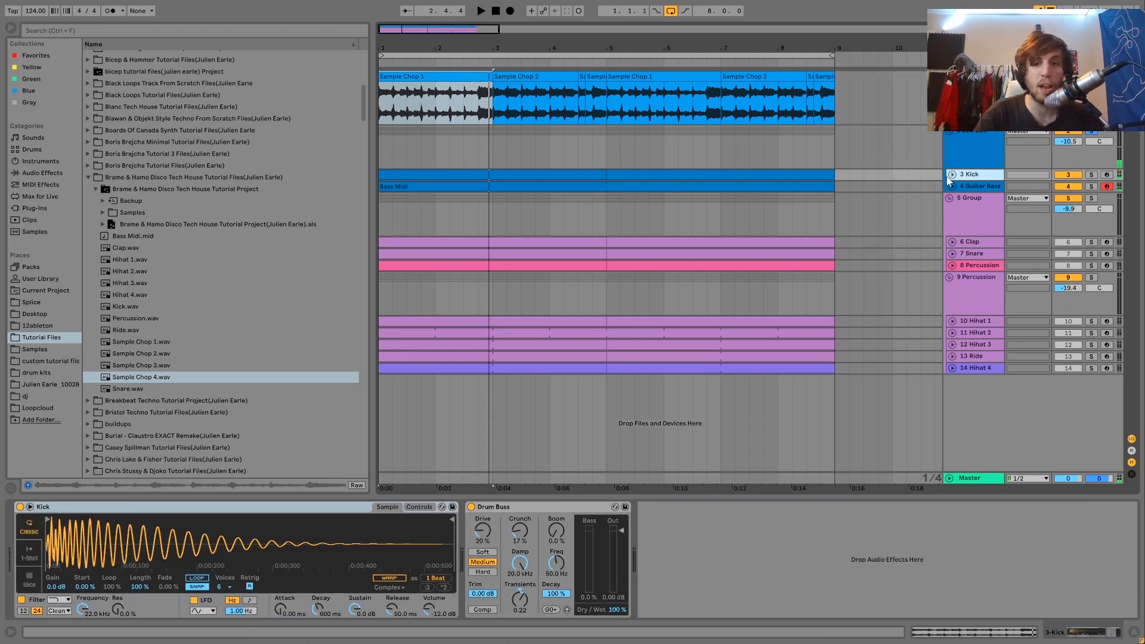
{"action": "left_click", "coordinate": [952, 174]}
{"action": "left_click", "coordinate": [1091, 175]}
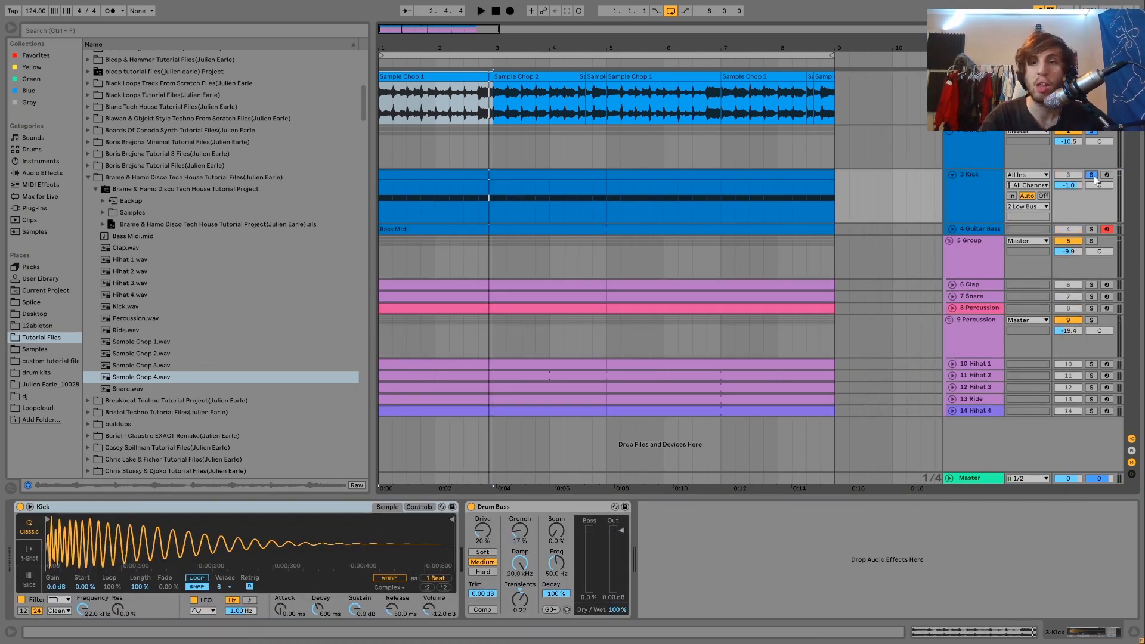
{"action": "key", "text": "space"}
{"action": "left_click", "coordinate": [593, 174]}
{"action": "key", "text": "space"}
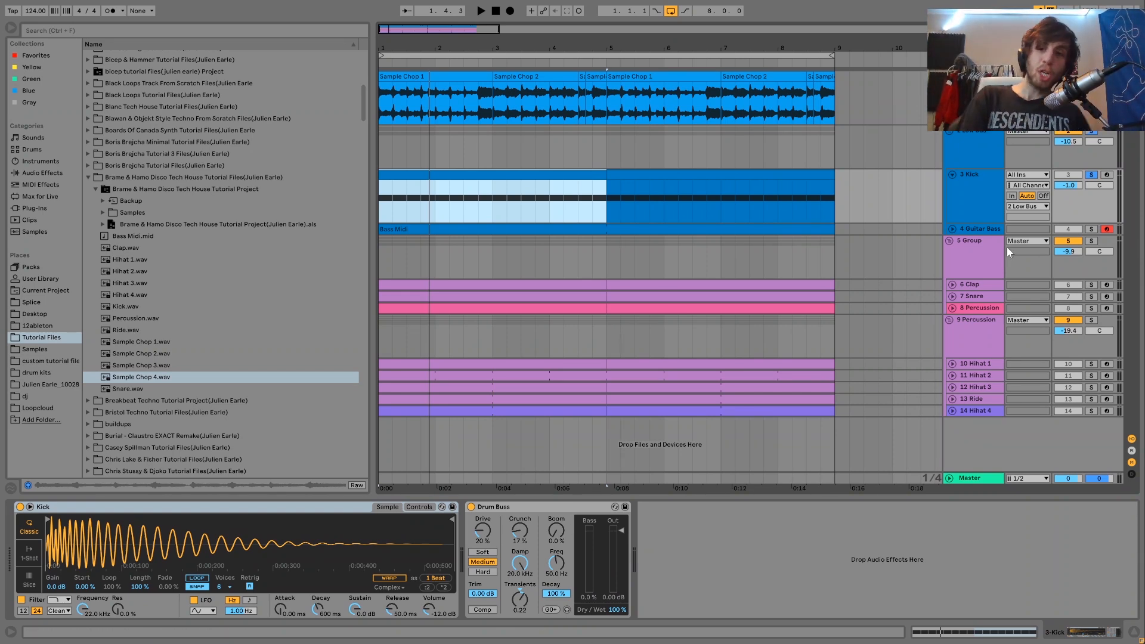
Step: Solo and unfold the Guitar Bass track, play it, and open its Bass Midi clip's notes
{"action": "left_click", "coordinate": [1090, 229]}
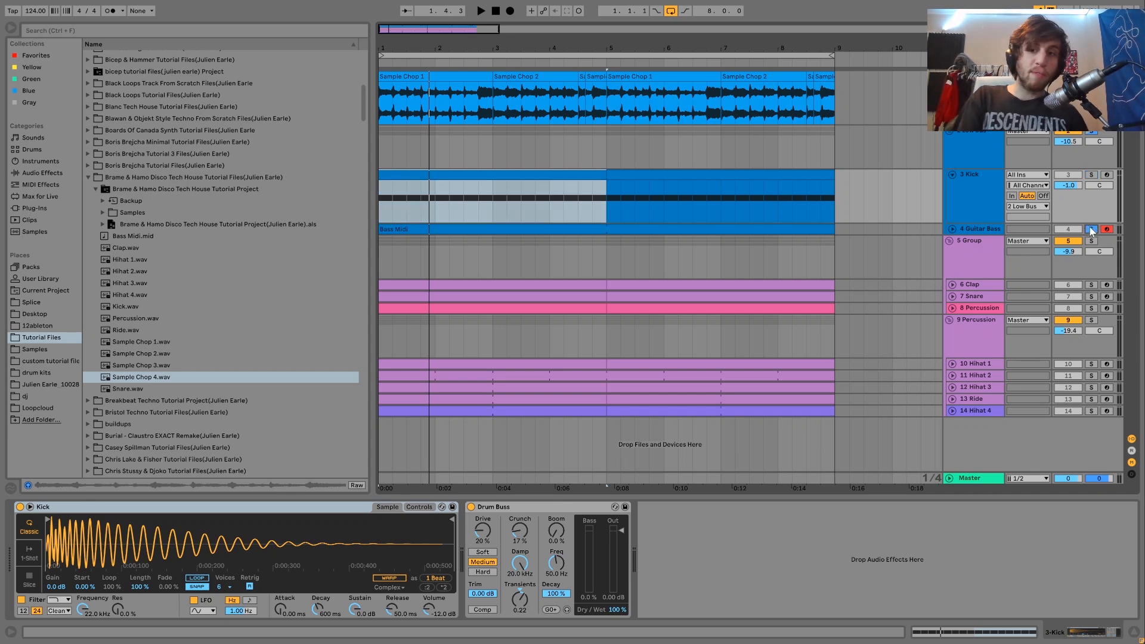
{"action": "left_click", "coordinate": [951, 229]}
{"action": "key", "text": "space"}
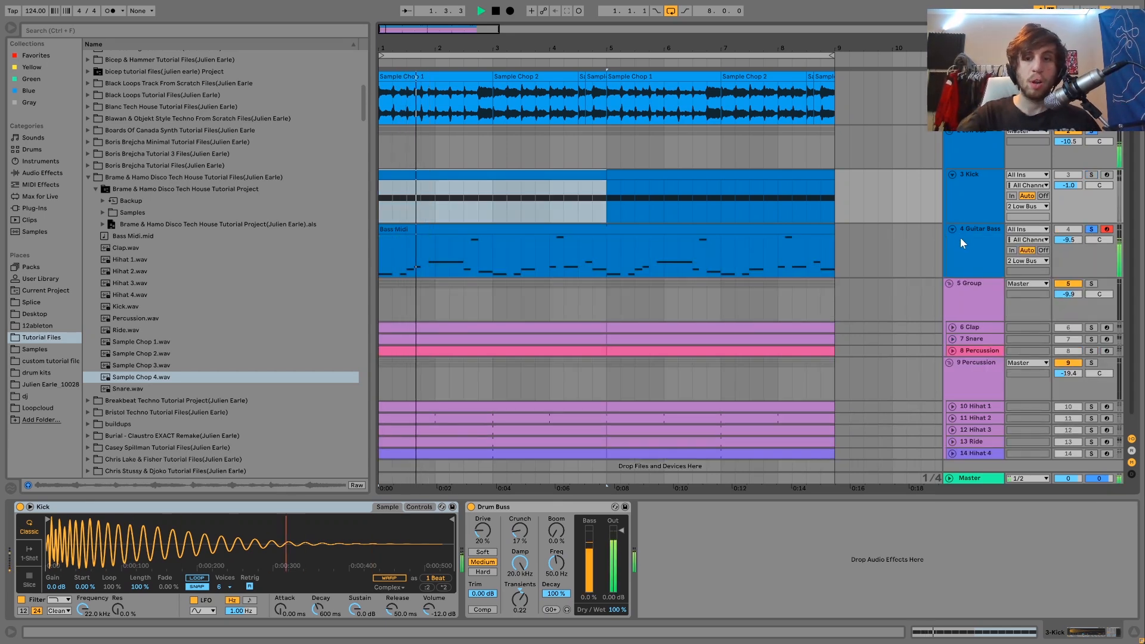
{"action": "left_click", "coordinate": [960, 237]}
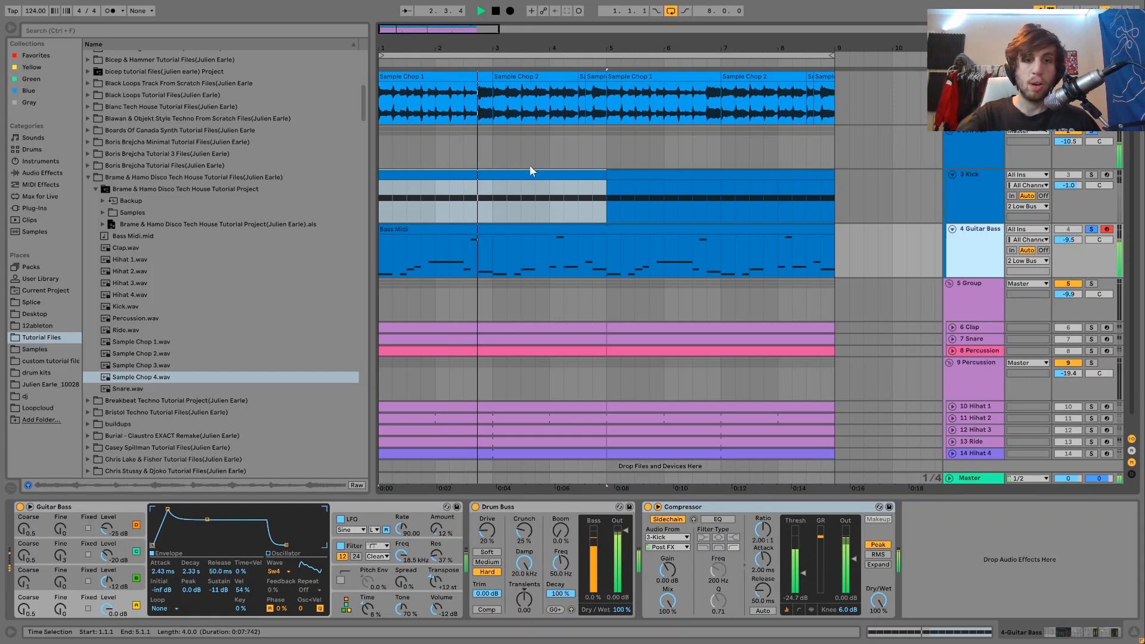
{"action": "double_click", "coordinate": [536, 228]}
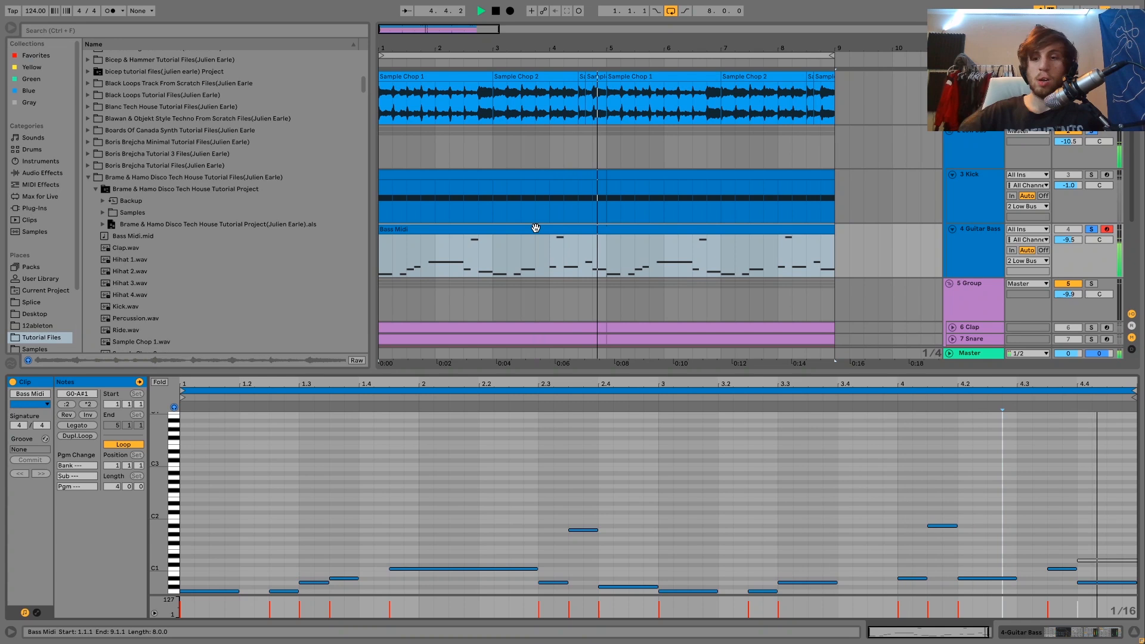
Step: Stop playback and delete the deactivated upper note at 4.4.1 in the Bass Midi clip
{"action": "key", "text": "space"}
{"action": "left_click", "coordinate": [1088, 559]}
{"action": "key", "text": "Delete"}
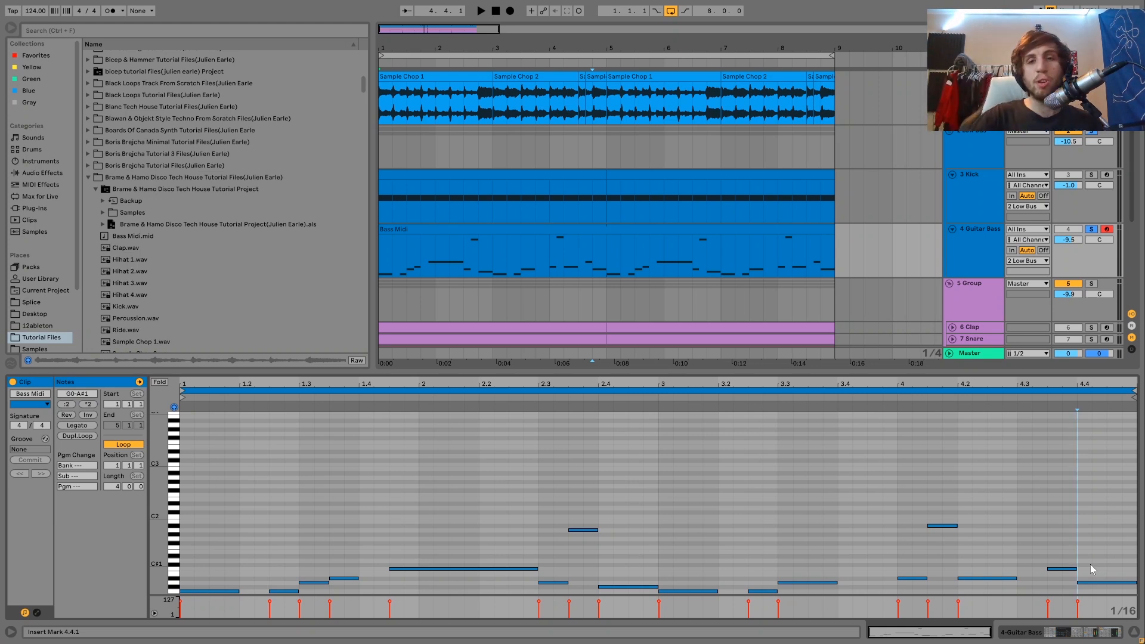
Step: Try the sample track's Auto Filter as a low-pass at 227 Hz during playback, and undo the filter changes
{"action": "key", "text": "space"}
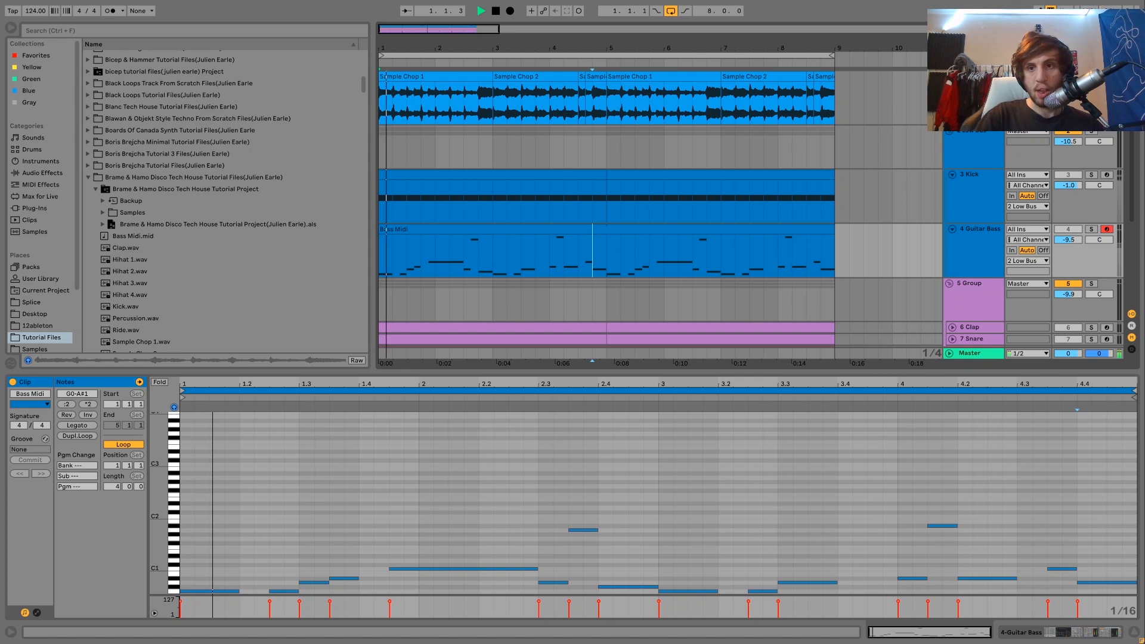
{"action": "double_click", "coordinate": [977, 76]}
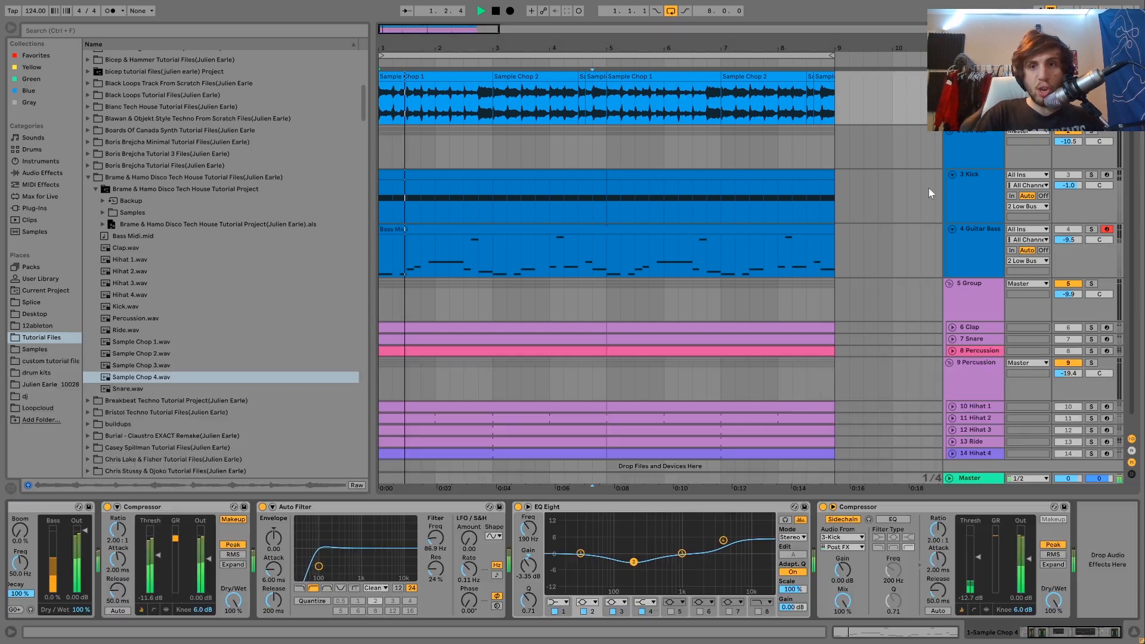
{"action": "left_click", "coordinate": [300, 588]}
{"action": "left_click_drag", "start_coordinate": [318, 565], "coordinate": [335, 561]}
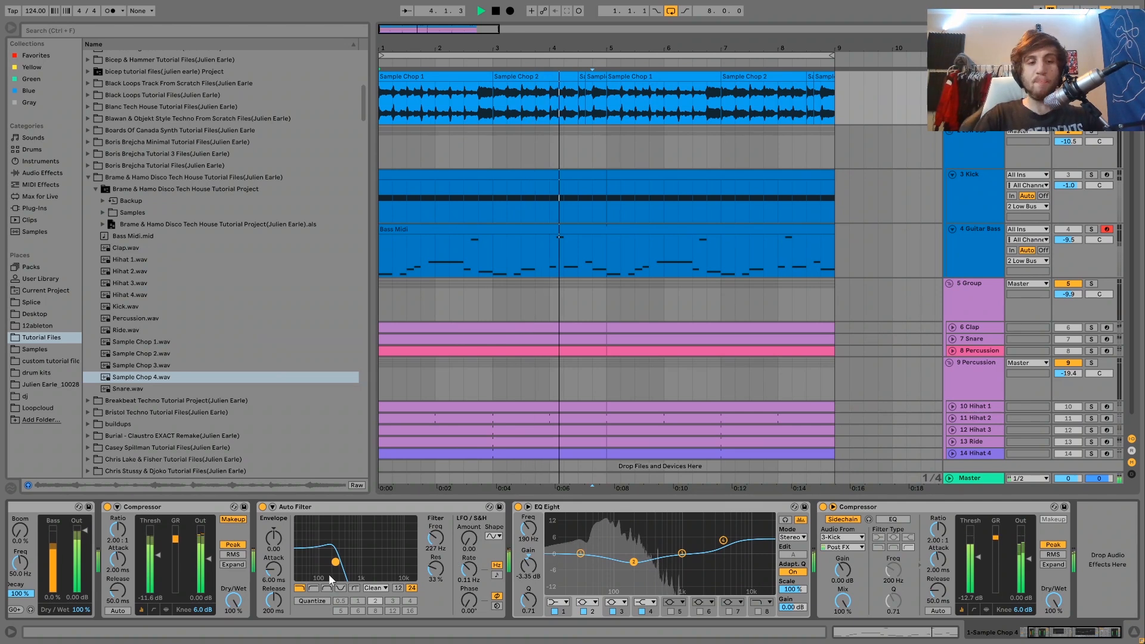
{"action": "key", "text": "space"}
{"action": "key", "text": "ctrl+z"}
{"action": "key", "text": "ctrl+z"}
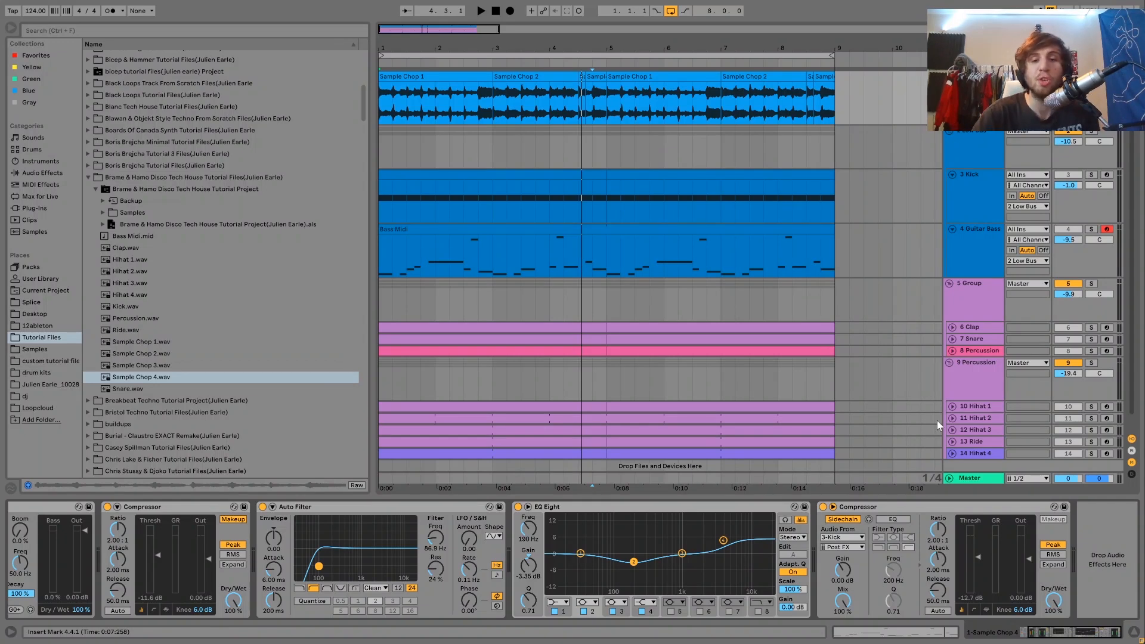
Step: Try the sample track's Auto Filter as a low-pass at 197 Hz and play the result
{"action": "left_click", "coordinate": [1090, 229]}
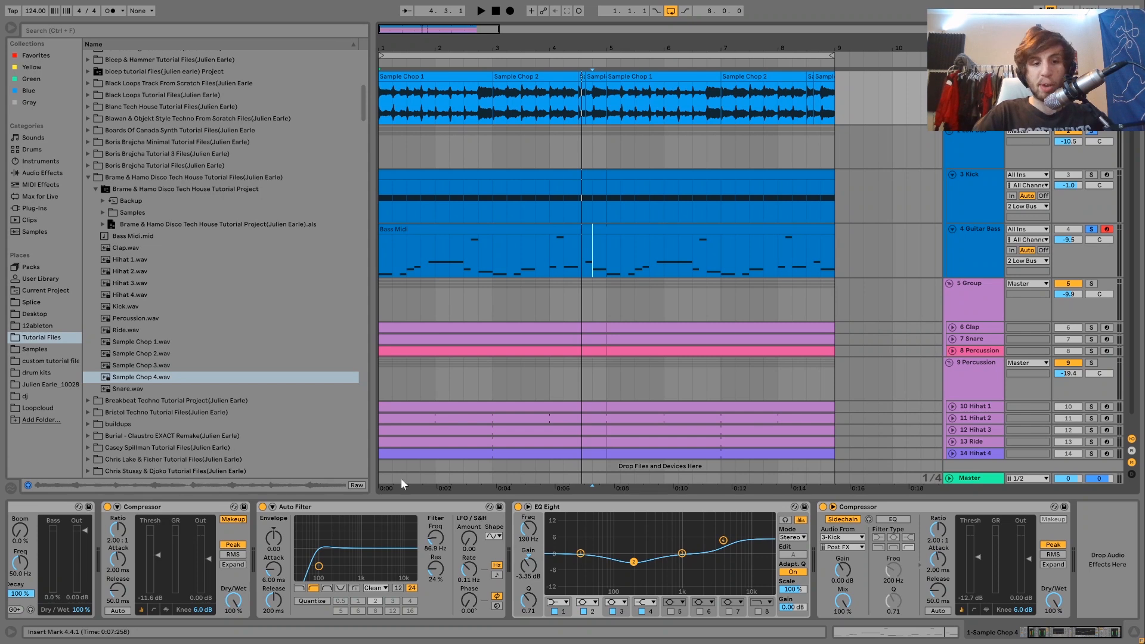
{"action": "left_click", "coordinate": [300, 589]}
{"action": "left_click_drag", "start_coordinate": [327, 576], "coordinate": [340, 581]}
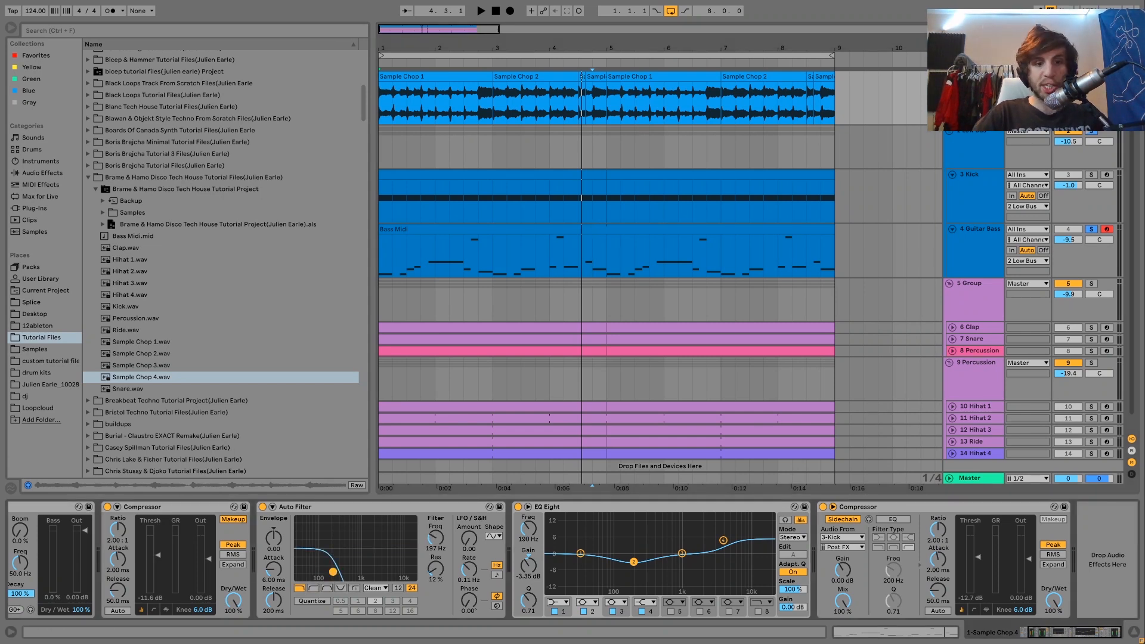
{"action": "left_click", "coordinate": [1091, 229]}
{"action": "key", "text": "space"}
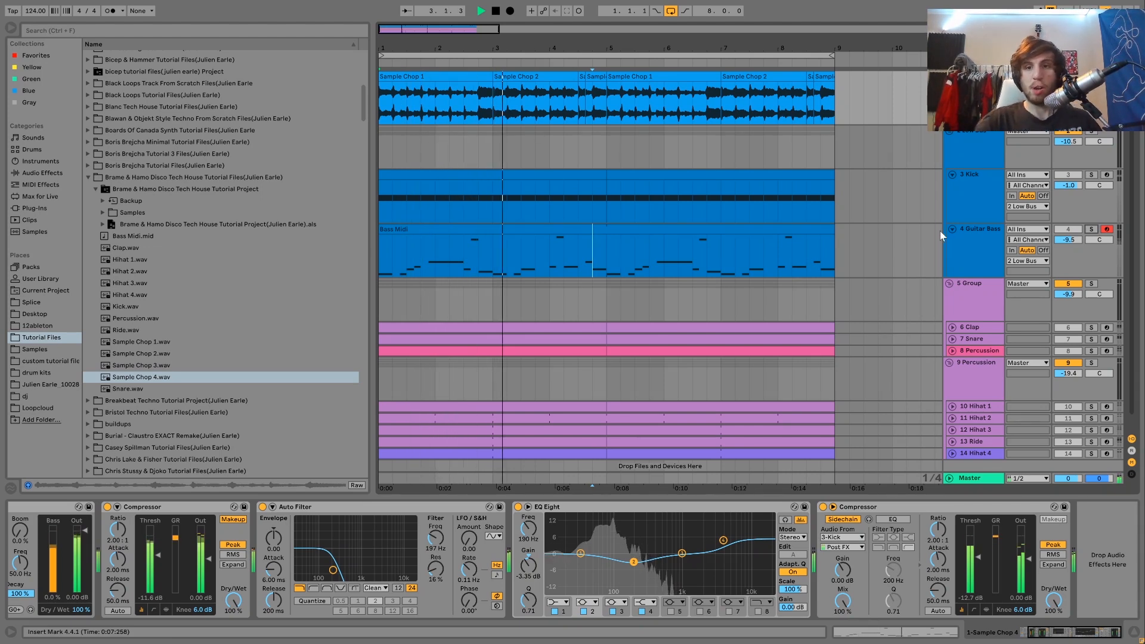
Step: Solo the Guitar Bass track, play it alone, and unsolo it
{"action": "left_click", "coordinate": [1091, 229]}
{"action": "key", "text": "space"}
{"action": "key", "text": "space"}
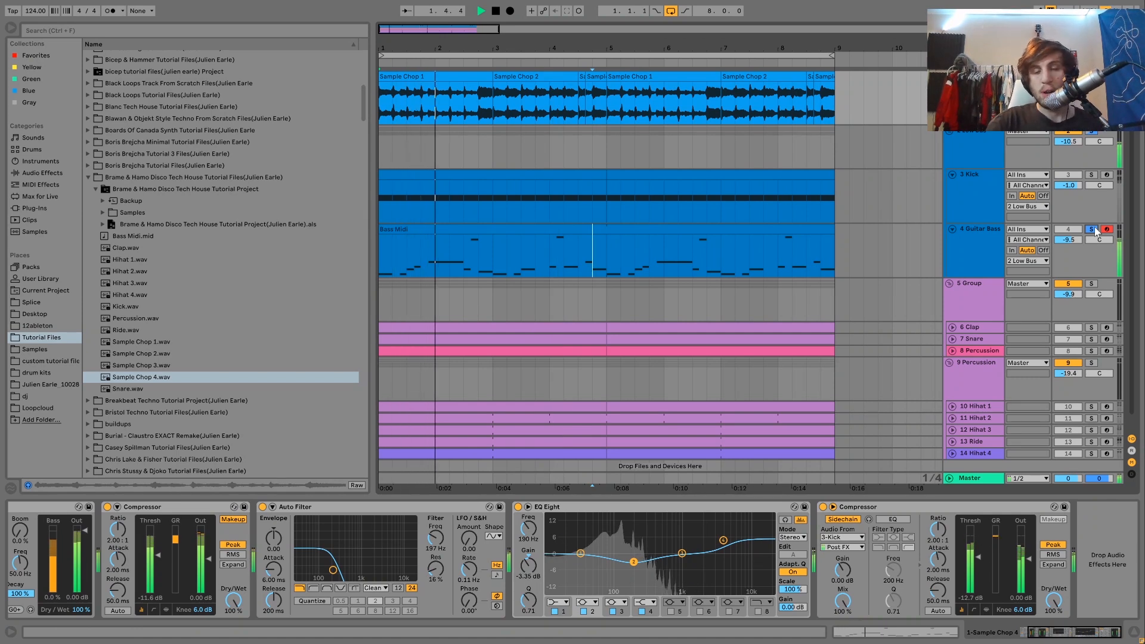
{"action": "key", "text": "space"}
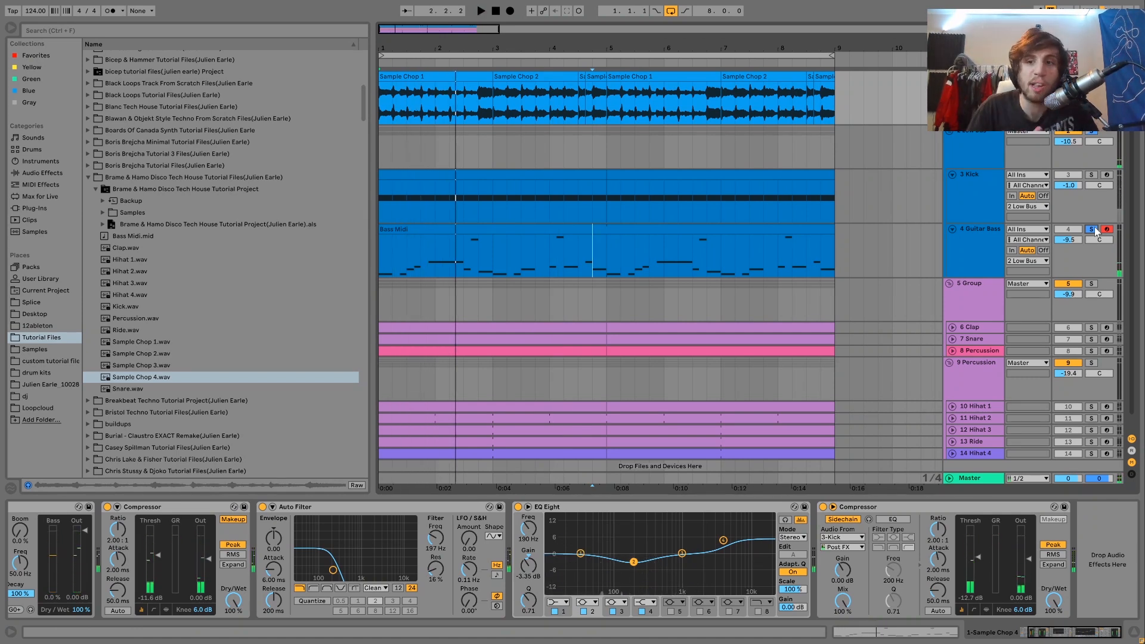
{"action": "left_click", "coordinate": [1092, 229]}
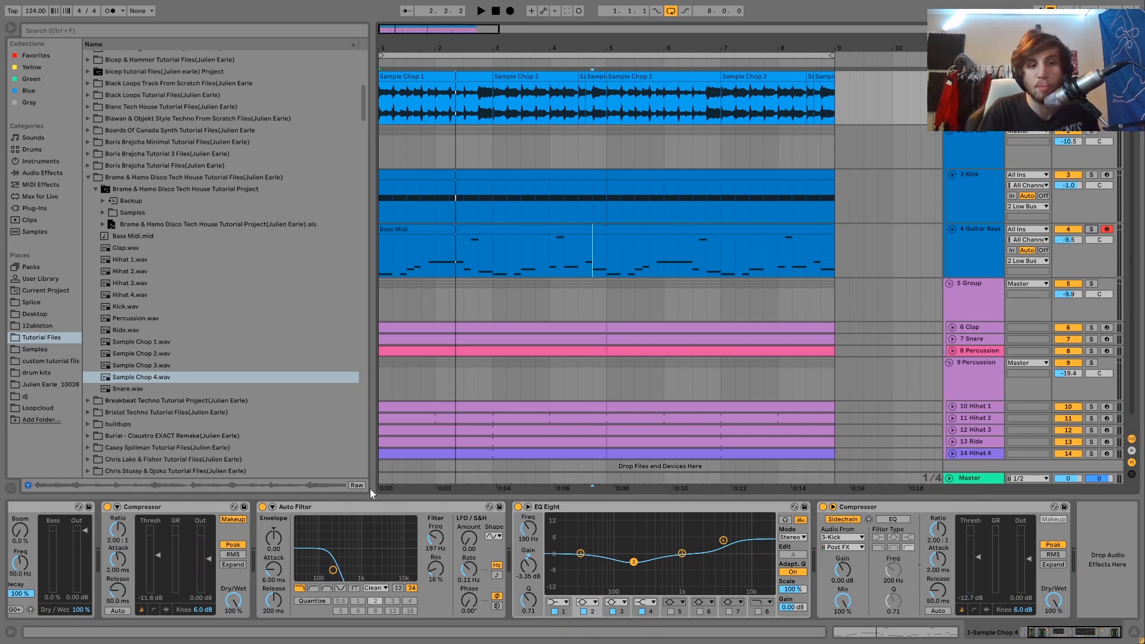
Step: Set the sample track's Auto Filter to a high-pass at 80.9 Hz with 19% resonance and play the full mix
{"action": "left_click", "coordinate": [313, 590]}
{"action": "left_click_drag", "start_coordinate": [331, 570], "coordinate": [321, 567]}
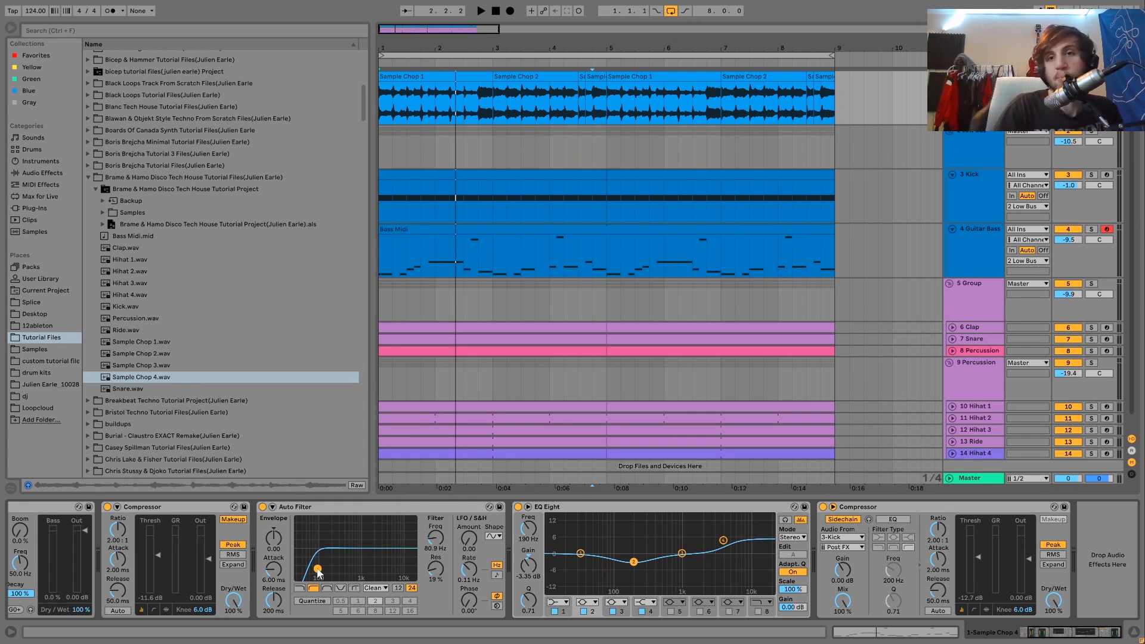
{"action": "key", "text": "space"}
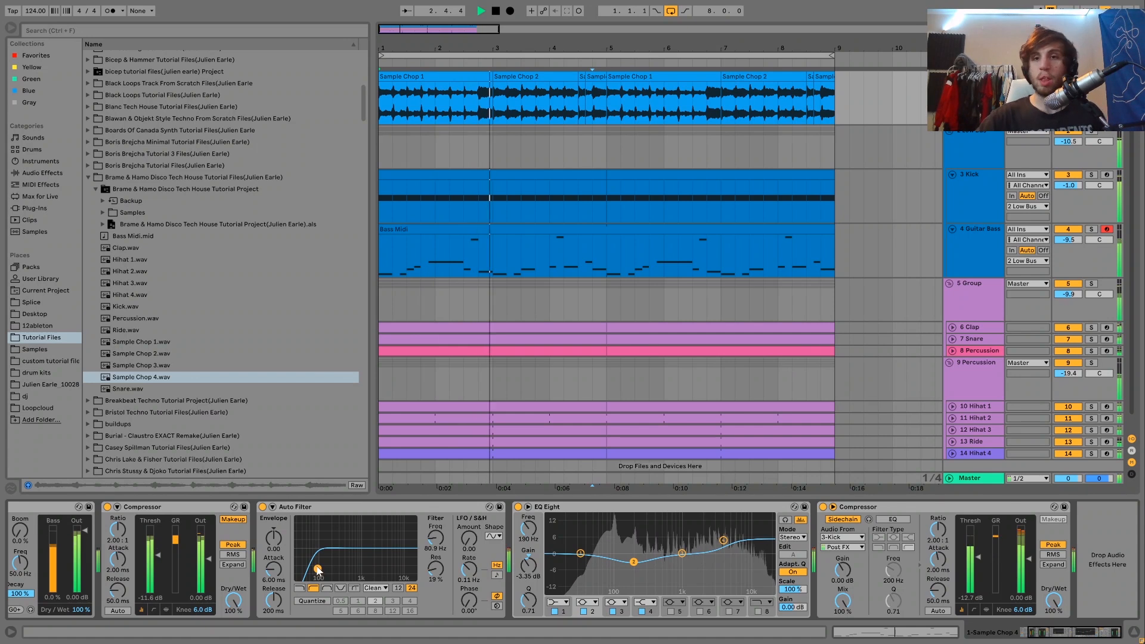
Step: Open the notes of the Bass Midi clip on the Guitar Bass track and stop playback
{"action": "left_click", "coordinate": [966, 244]}
{"action": "left_click", "coordinate": [759, 229]}
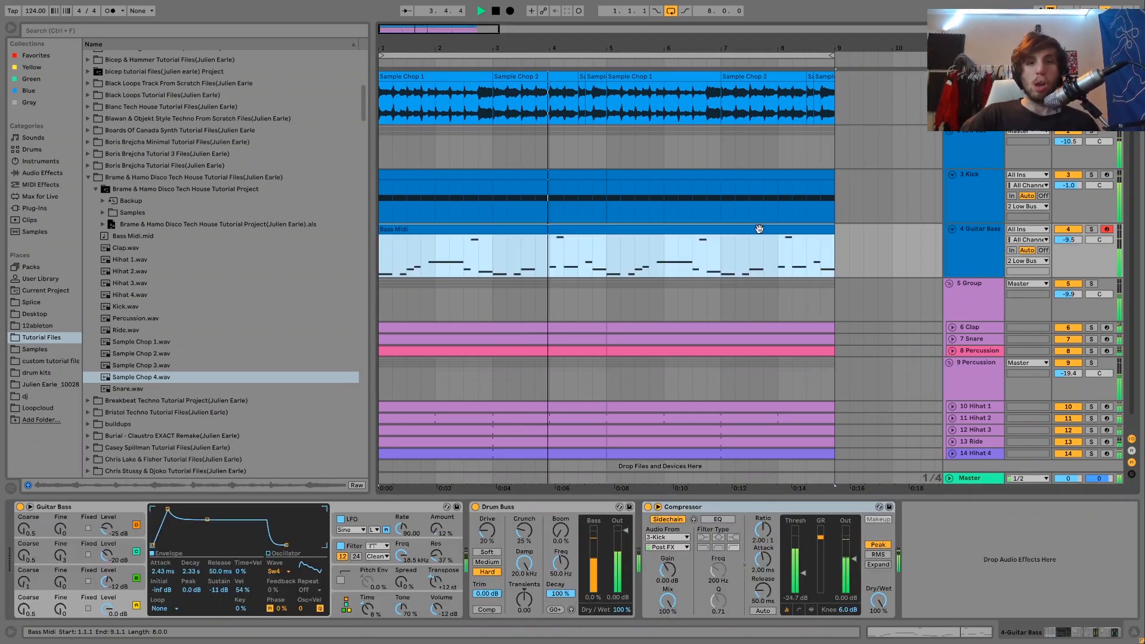
{"action": "double_click", "coordinate": [759, 229]}
{"action": "key", "text": "space"}
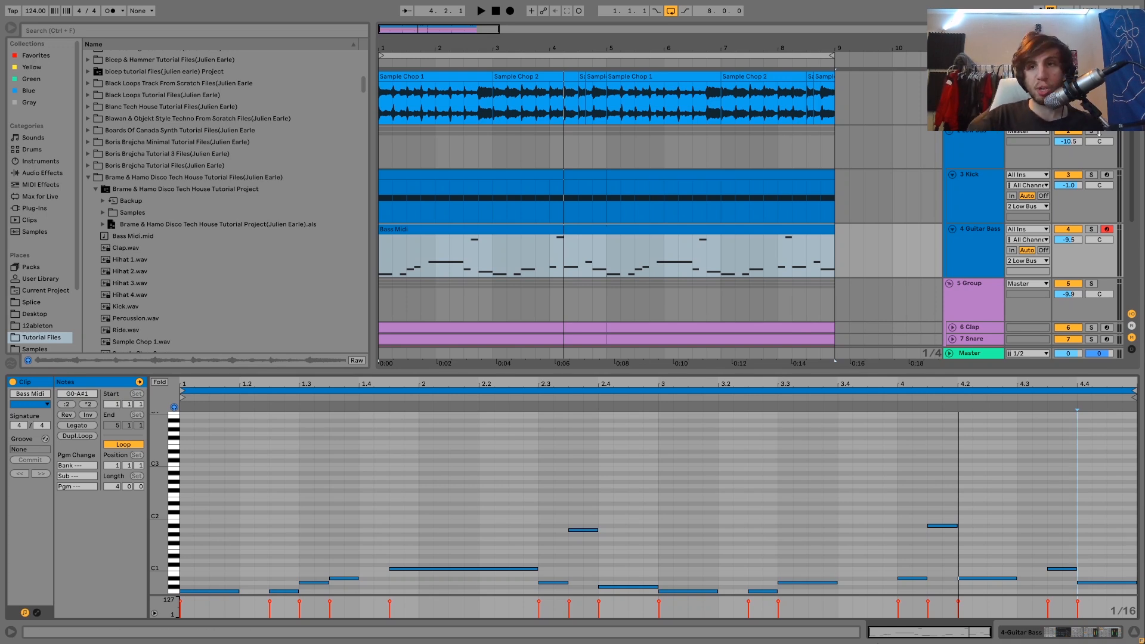
Step: Solo the Guitar Bass track, play it, and show its device chain
{"action": "left_click", "coordinate": [1091, 77]}
{"action": "left_click", "coordinate": [1091, 229], "text": "ctrl"}
{"action": "key", "text": "space"}
{"action": "left_click", "coordinate": [992, 242]}
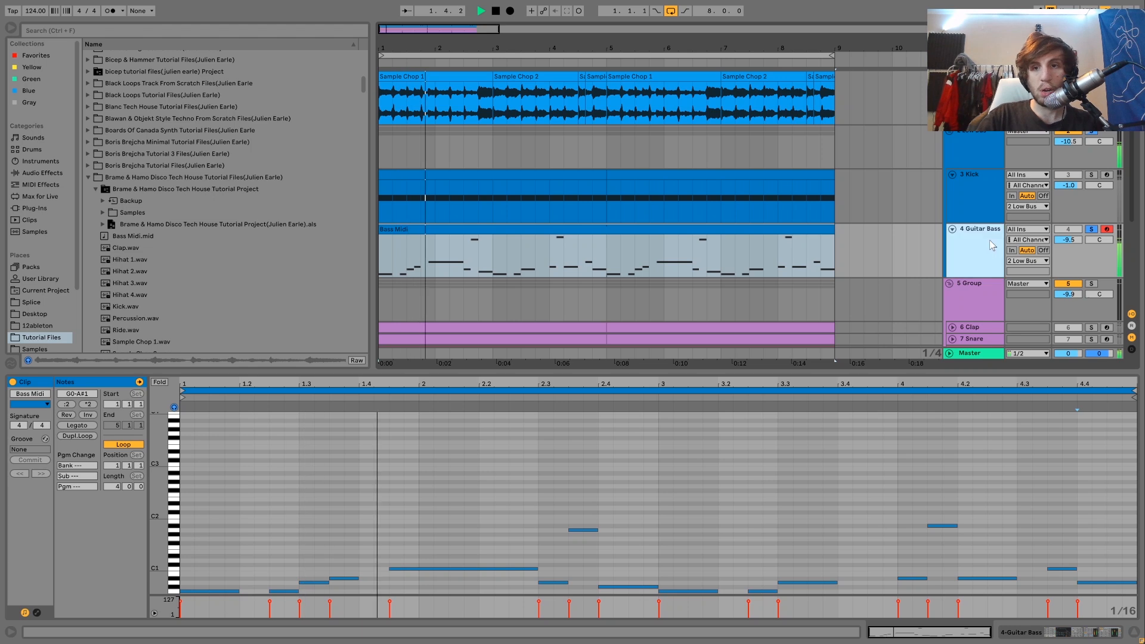
{"action": "double_click", "coordinate": [992, 245]}
{"action": "key", "text": "space"}
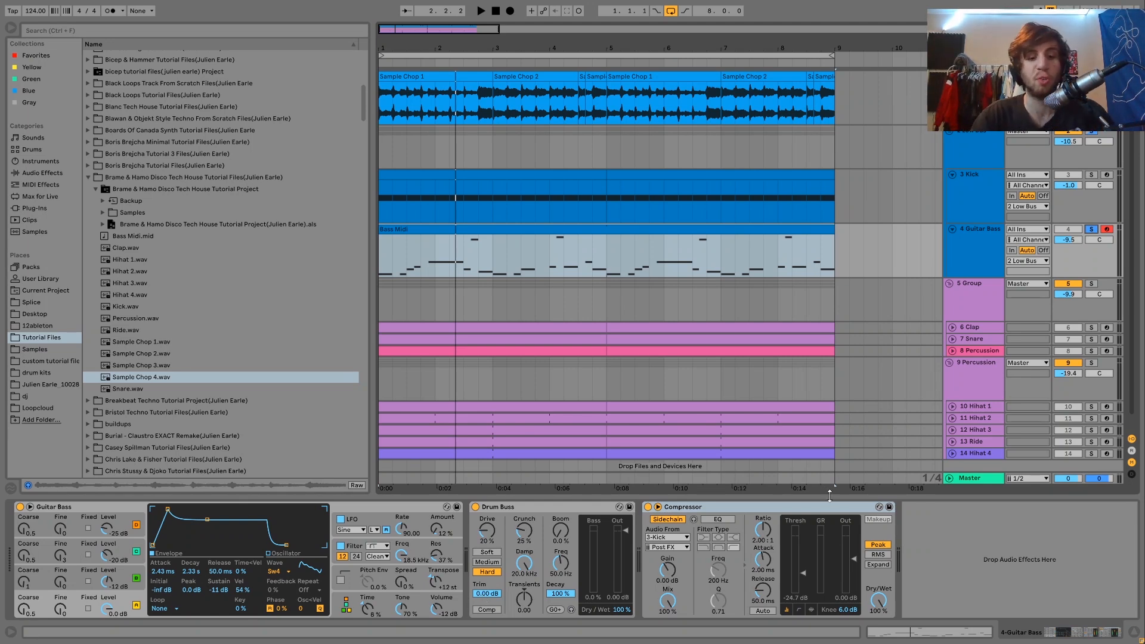
Step: Lower the computer MIDI keyboard's octave to C1–D2 and play test notes on the Guitar Bass
{"action": "key", "text": "a"}
{"action": "key", "text": "z"}
{"action": "key", "text": "a"}
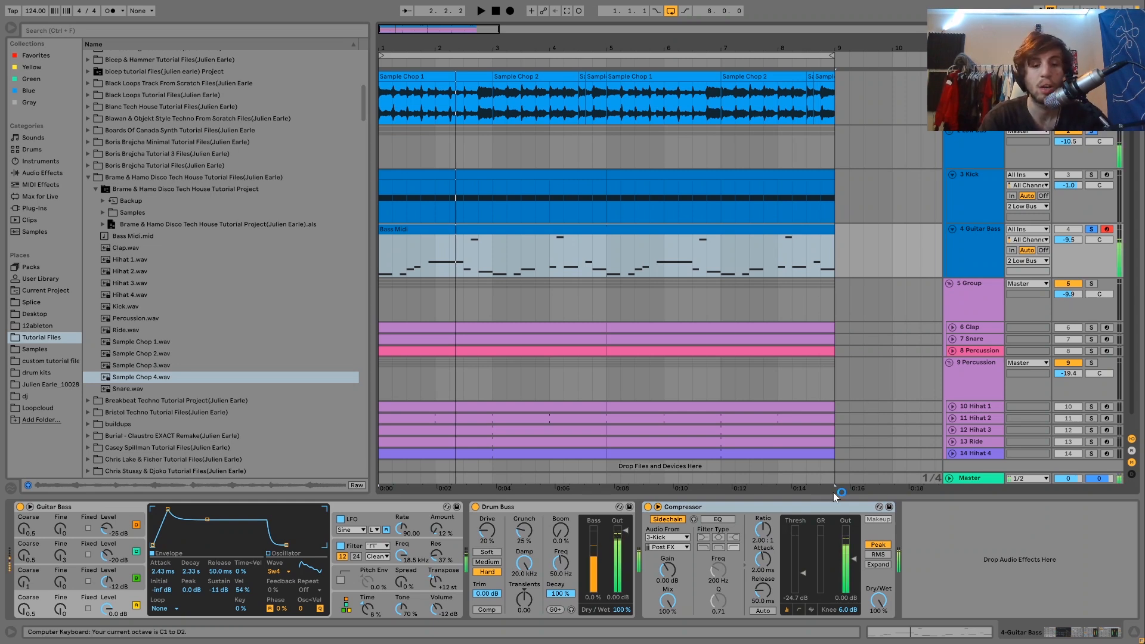
{"action": "key", "text": "a"}
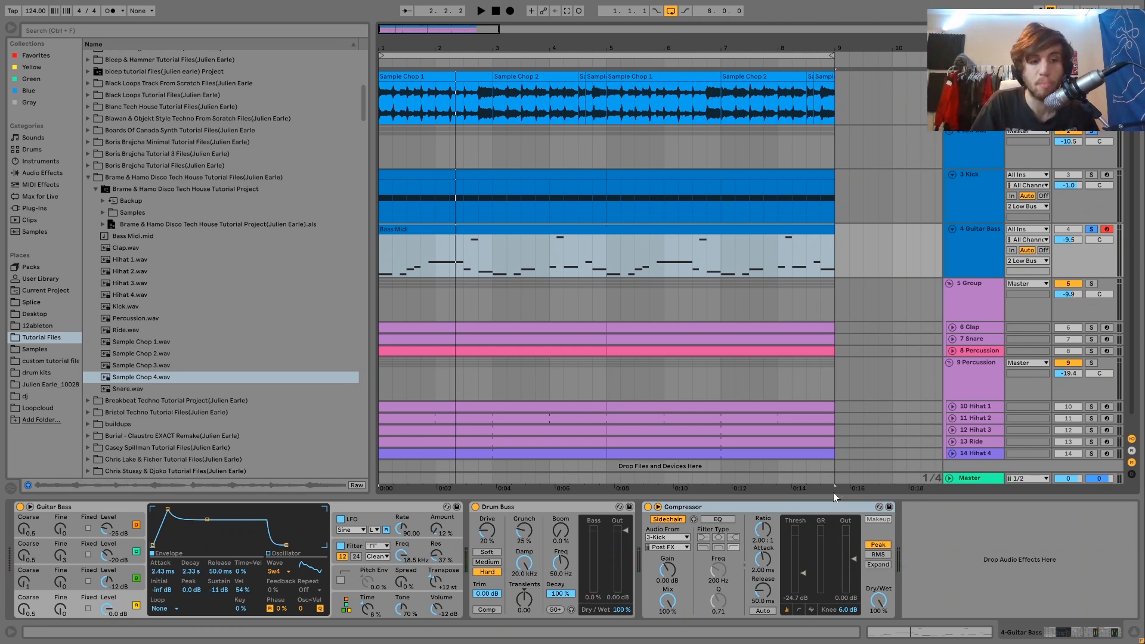
Step: Inspect the Guitar Bass instrument's modulating oscillators and its filter envelope settings
{"action": "left_click", "coordinate": [121, 580]}
{"action": "left_click", "coordinate": [127, 554]}
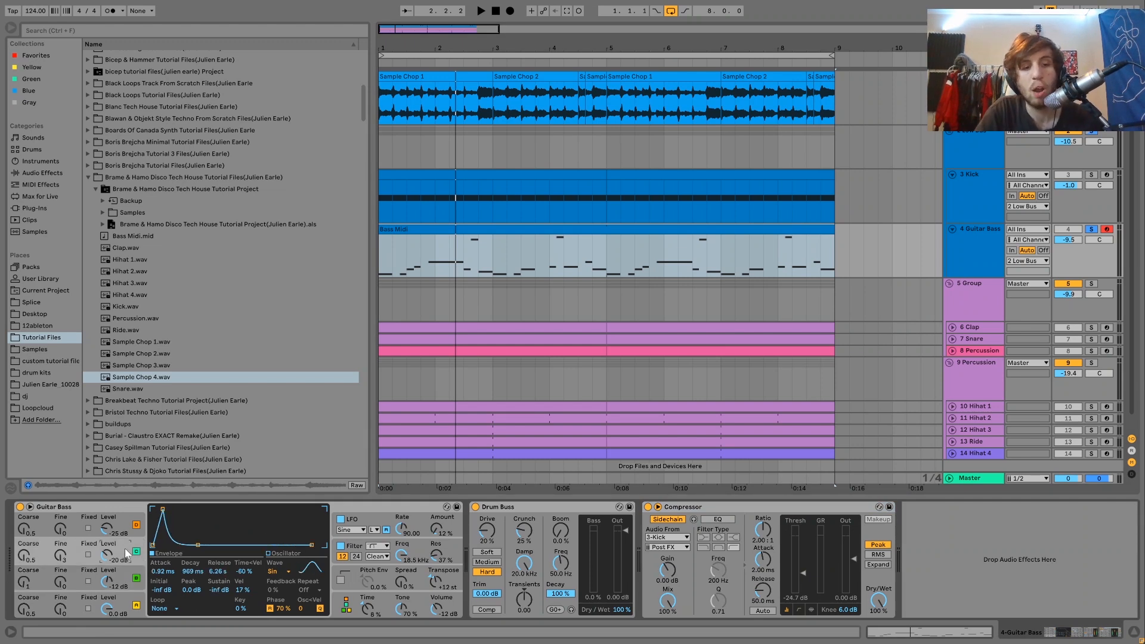
{"action": "left_click", "coordinate": [112, 525]}
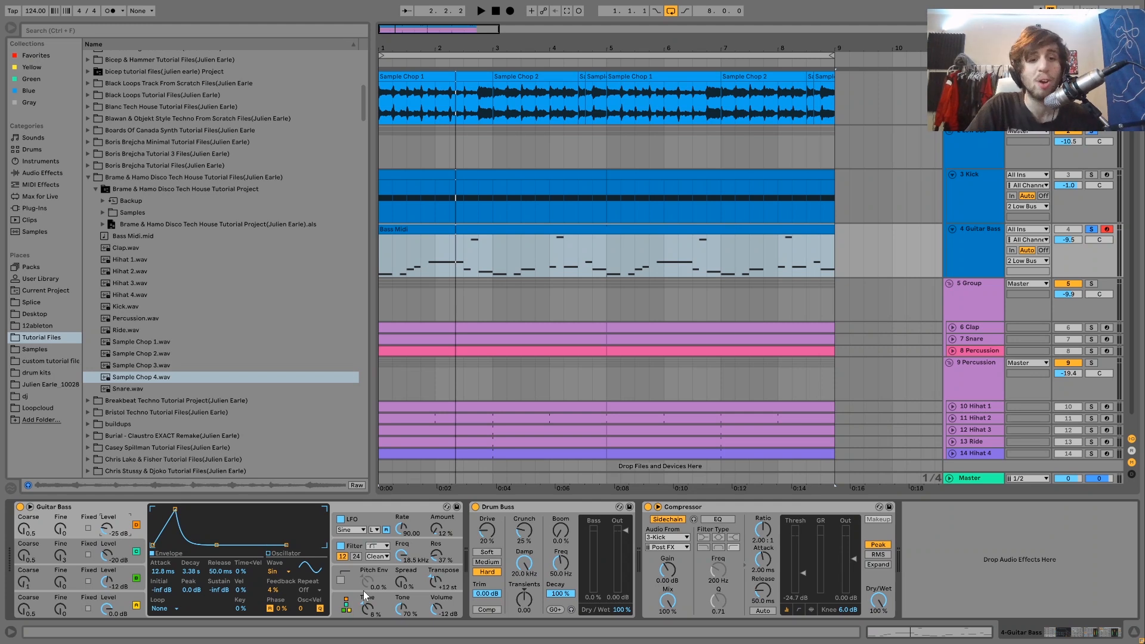
{"action": "left_click", "coordinate": [351, 547]}
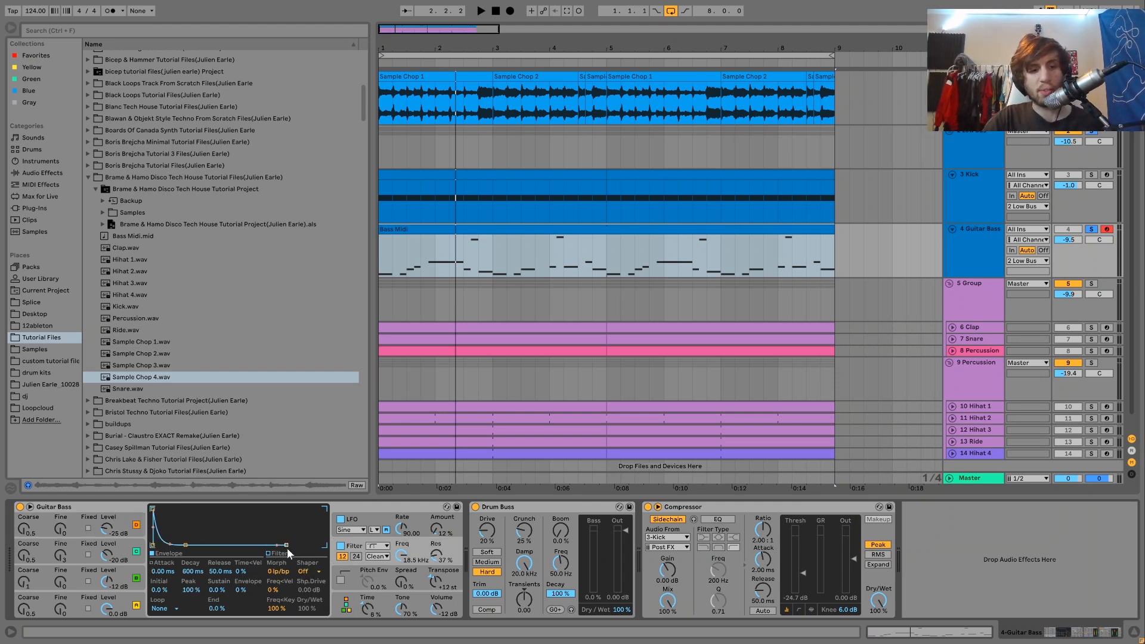
Step: Play the Guitar Bass with its instrument filter off and on, and show the LFO settings
{"action": "key", "text": "space"}
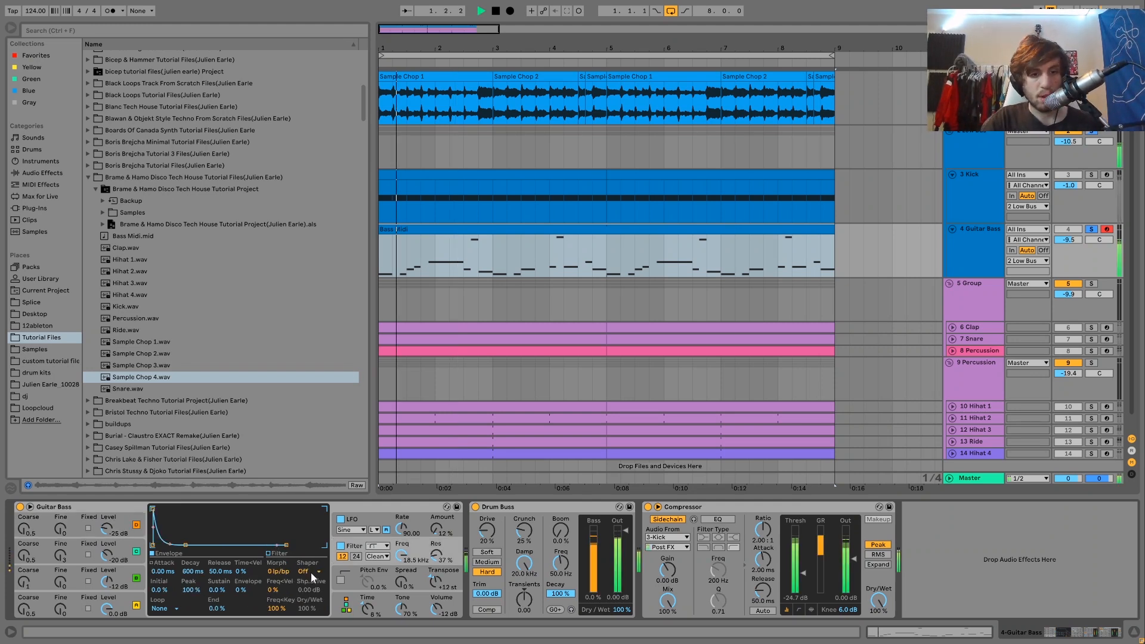
{"action": "left_click", "coordinate": [341, 546]}
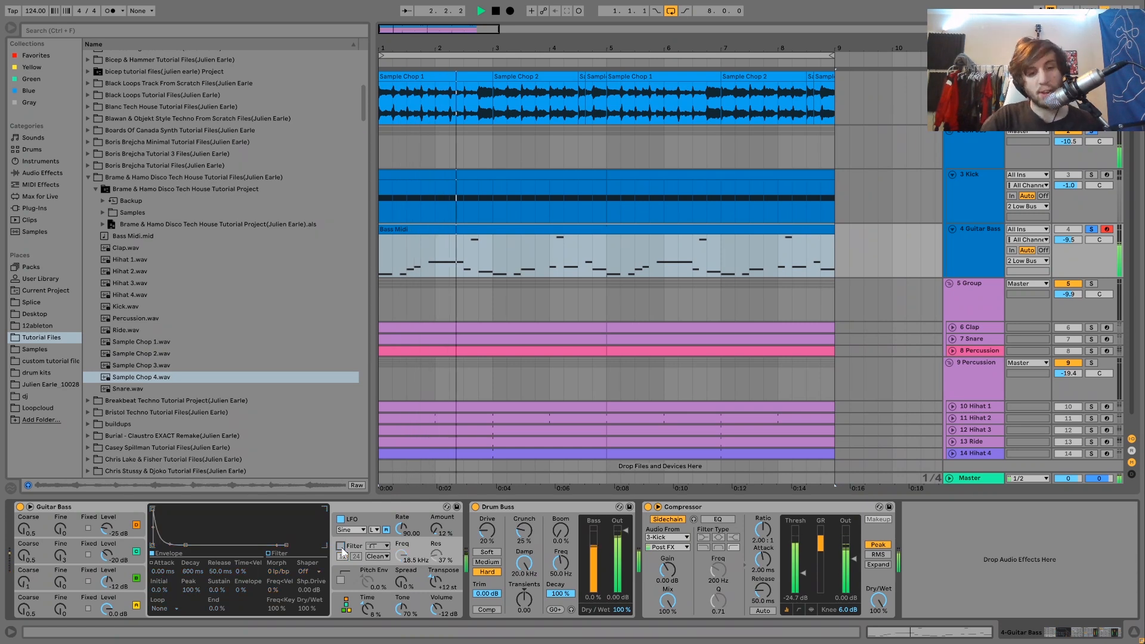
{"action": "left_click", "coordinate": [341, 545]}
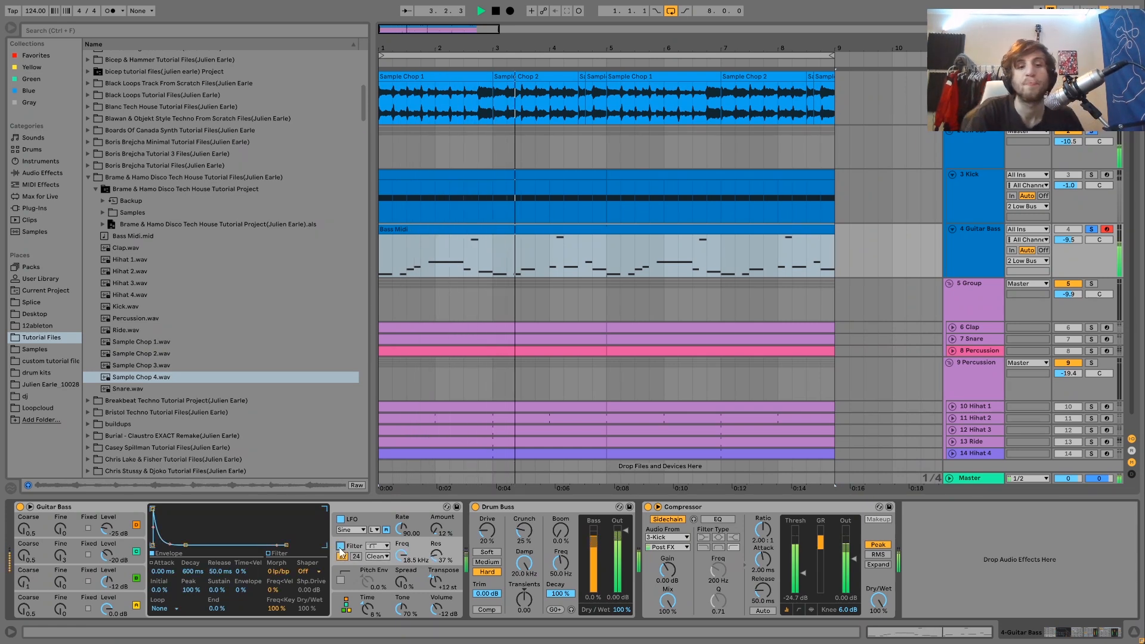
{"action": "left_click", "coordinate": [356, 526]}
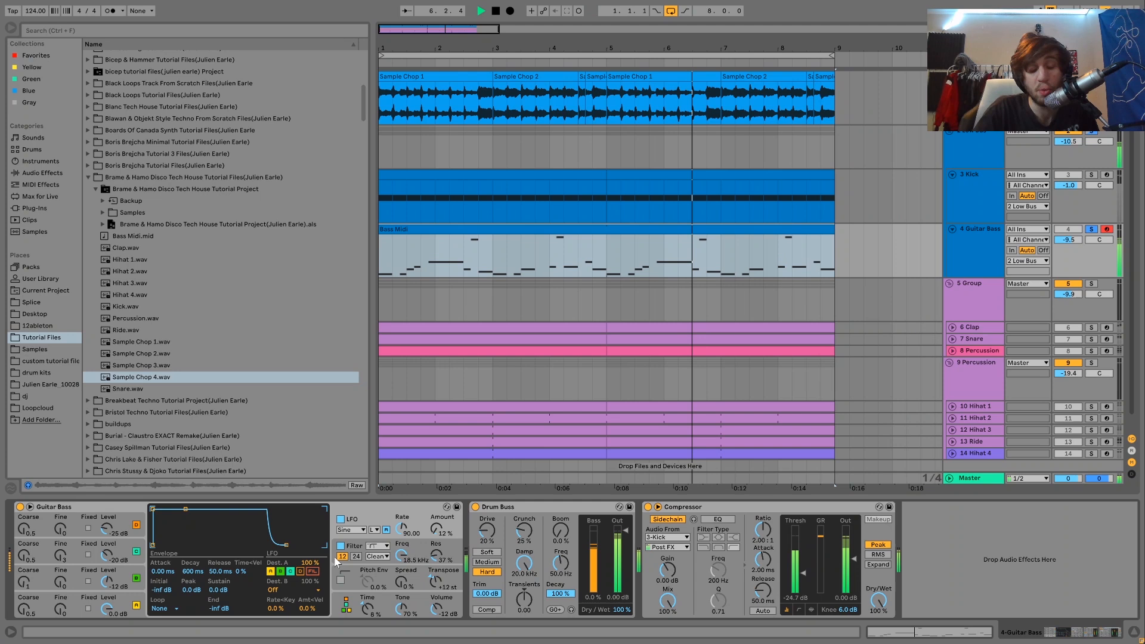
Step: Restart the Guitar Bass playback from the beginning and select its Drum Buss effect
{"action": "key", "text": "space"}
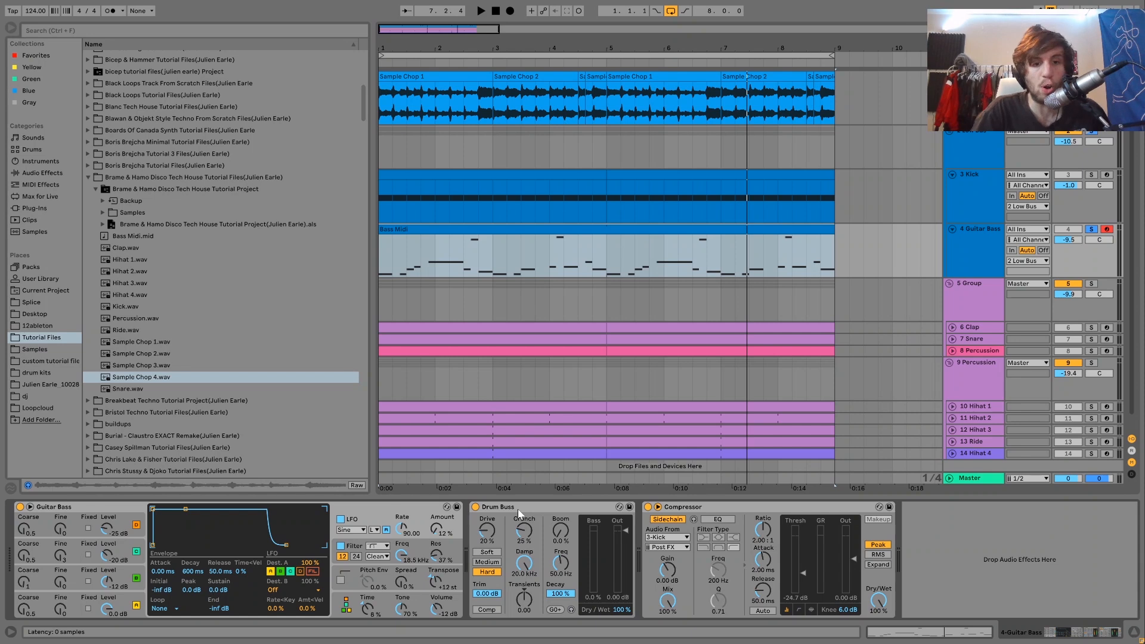
{"action": "key", "text": "space"}
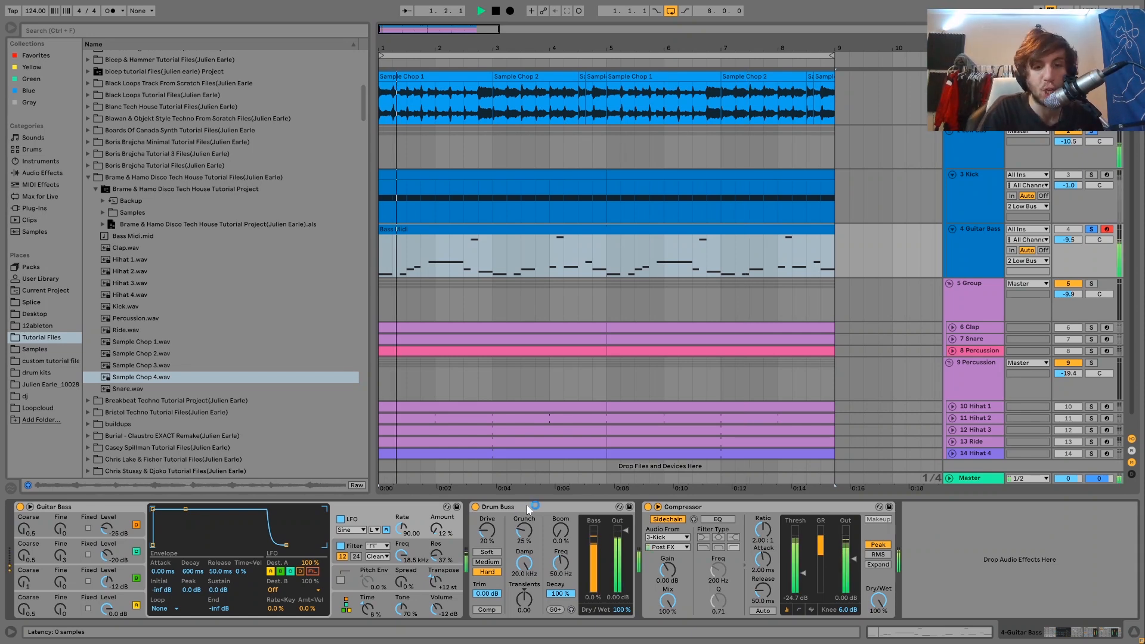
{"action": "left_click", "coordinate": [534, 507]}
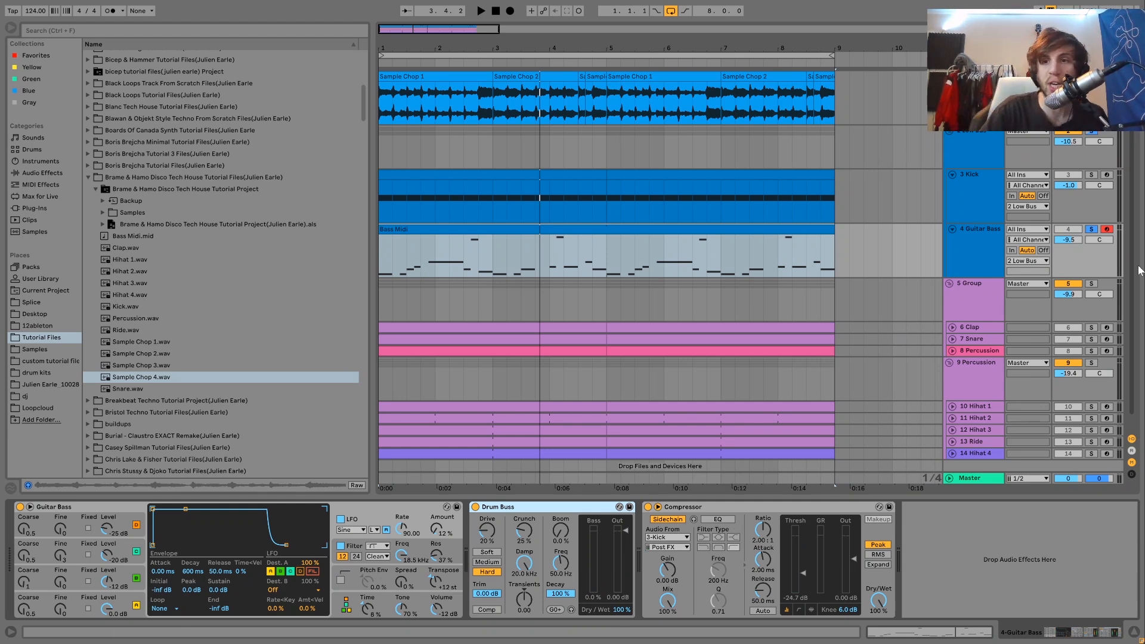
Step: Play the soloed Low Bus group with its Saturator bypassed and re-enabled, and unsolo the group
{"action": "key", "text": "space"}
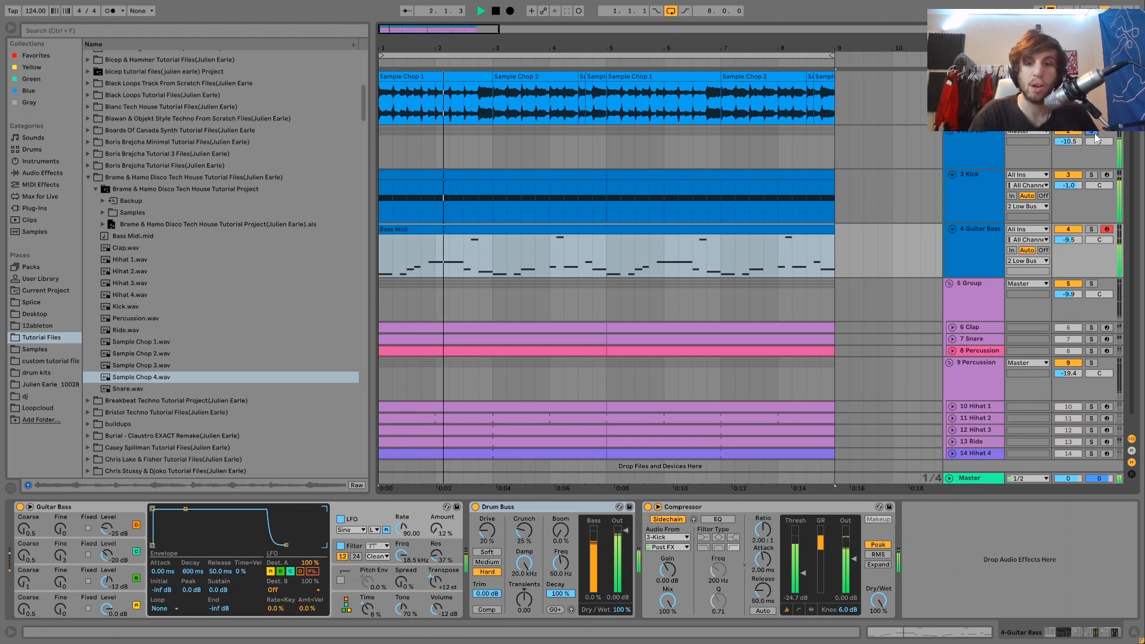
{"action": "left_click", "coordinate": [989, 141]}
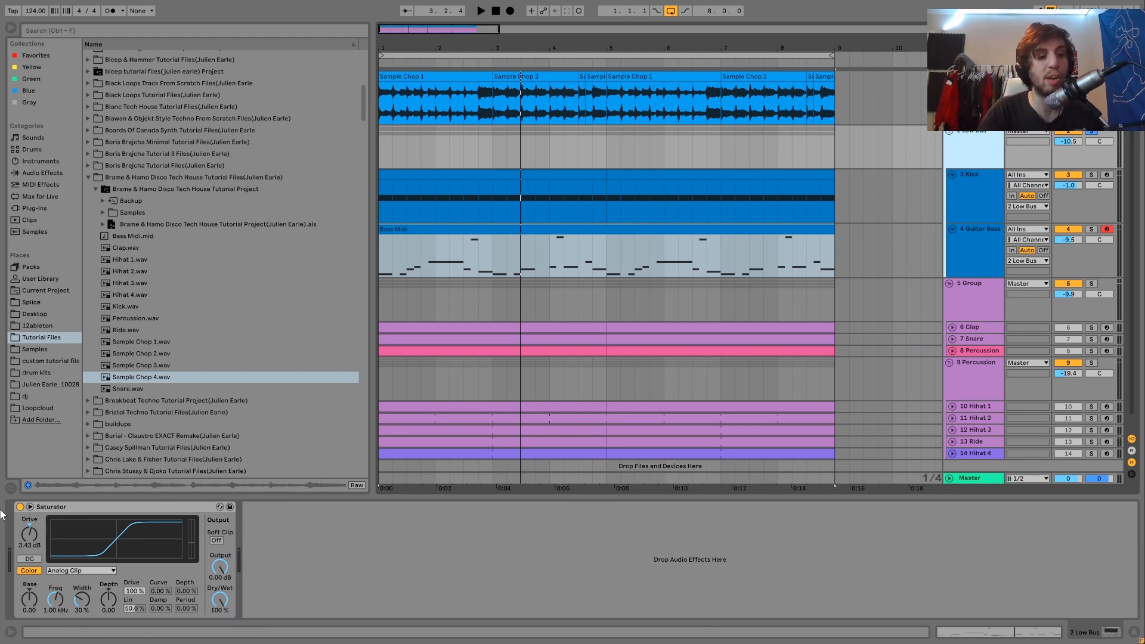
{"action": "left_click", "coordinate": [20, 507]}
{"action": "key", "text": "space"}
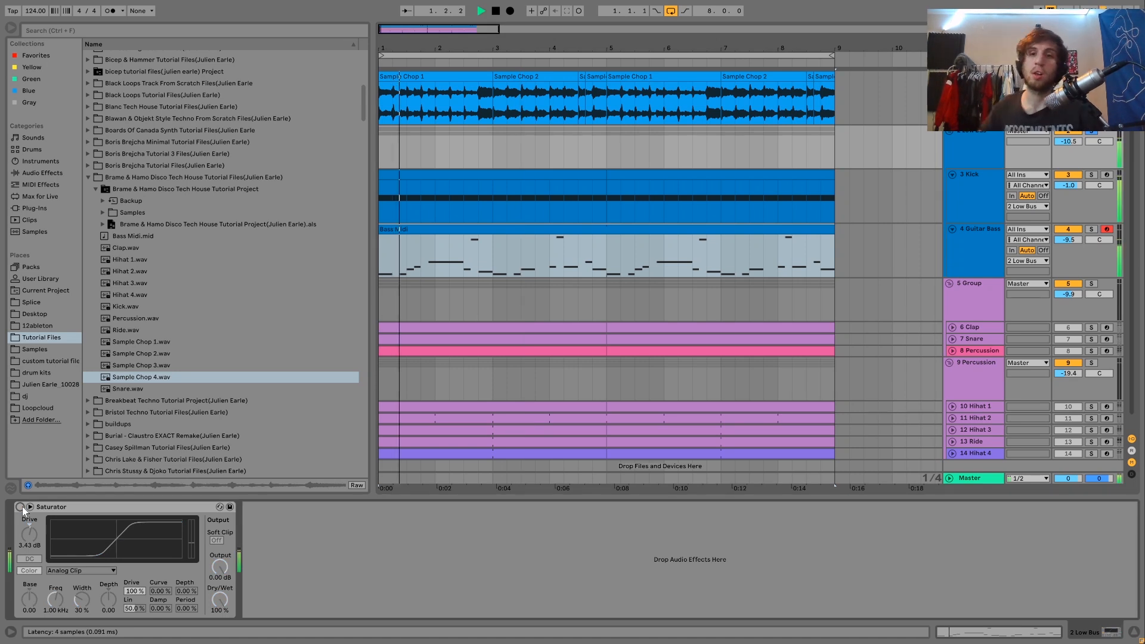
{"action": "left_click", "coordinate": [21, 507]}
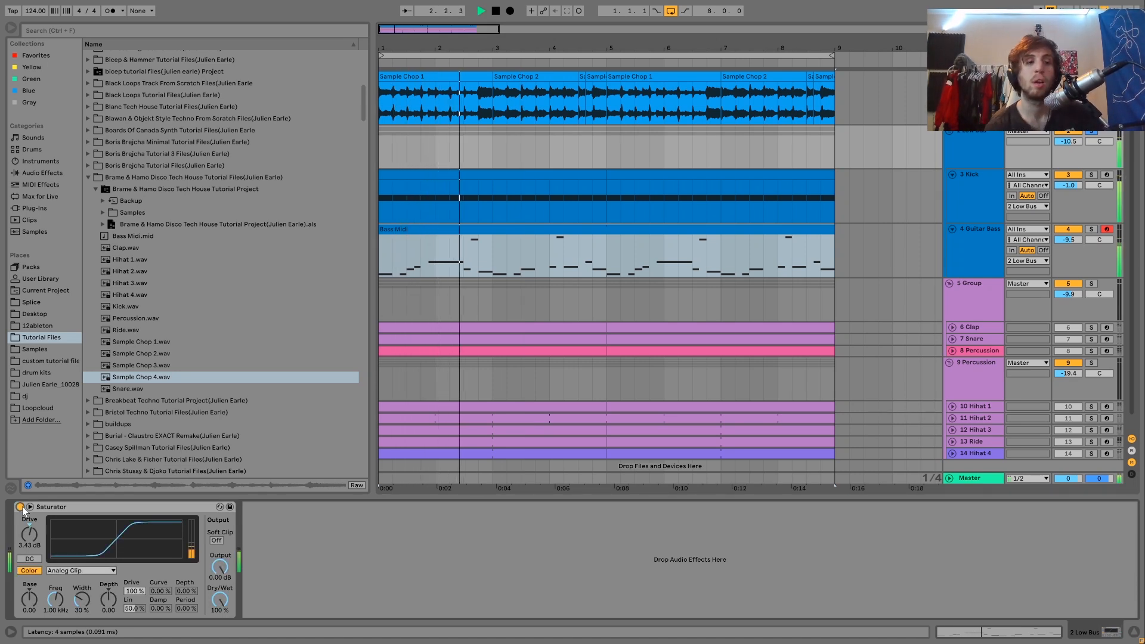
{"action": "left_click", "coordinate": [1091, 130]}
{"action": "left_click", "coordinate": [989, 149]}
{"action": "key", "text": "space"}
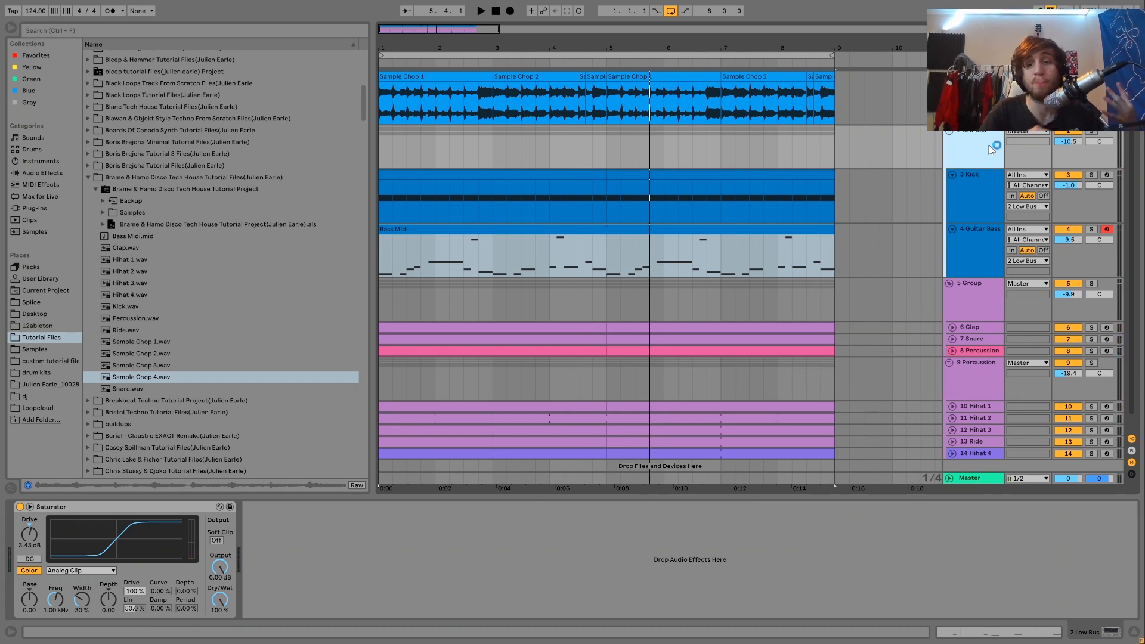
Step: Solo and play the group holding the Clap and Snare, and unfold its Clap and Percussion tracks
{"action": "left_click", "coordinate": [1091, 284]}
{"action": "key", "text": "space"}
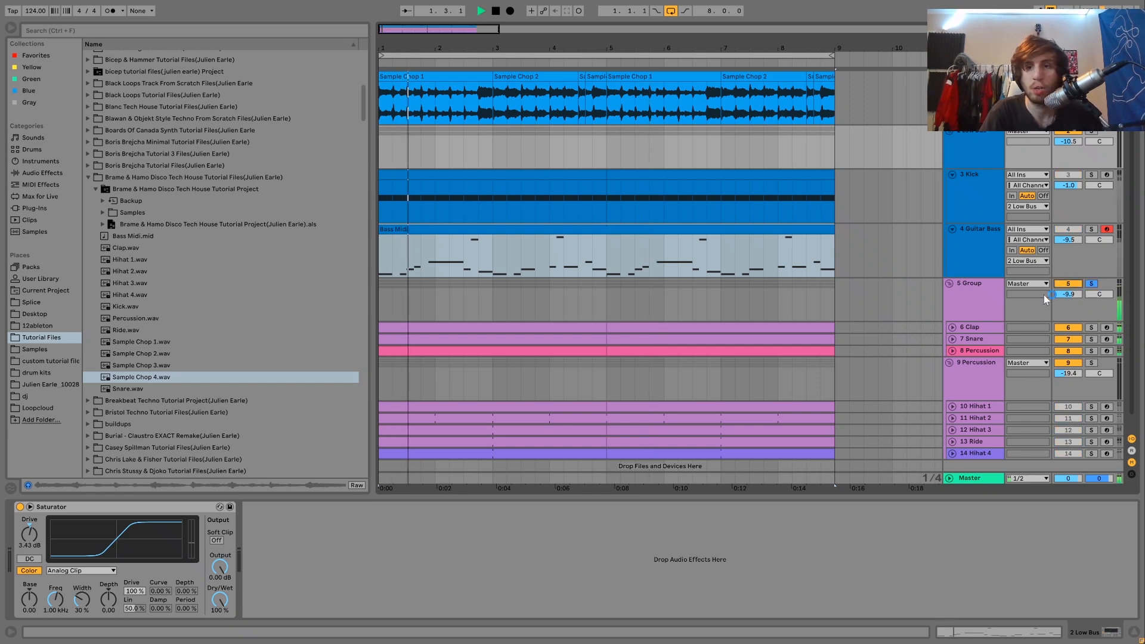
{"action": "left_click", "coordinate": [952, 328]}
{"action": "scroll", "coordinate": [956, 366], "scroll_direction": "down", "scroll_amount": 2}
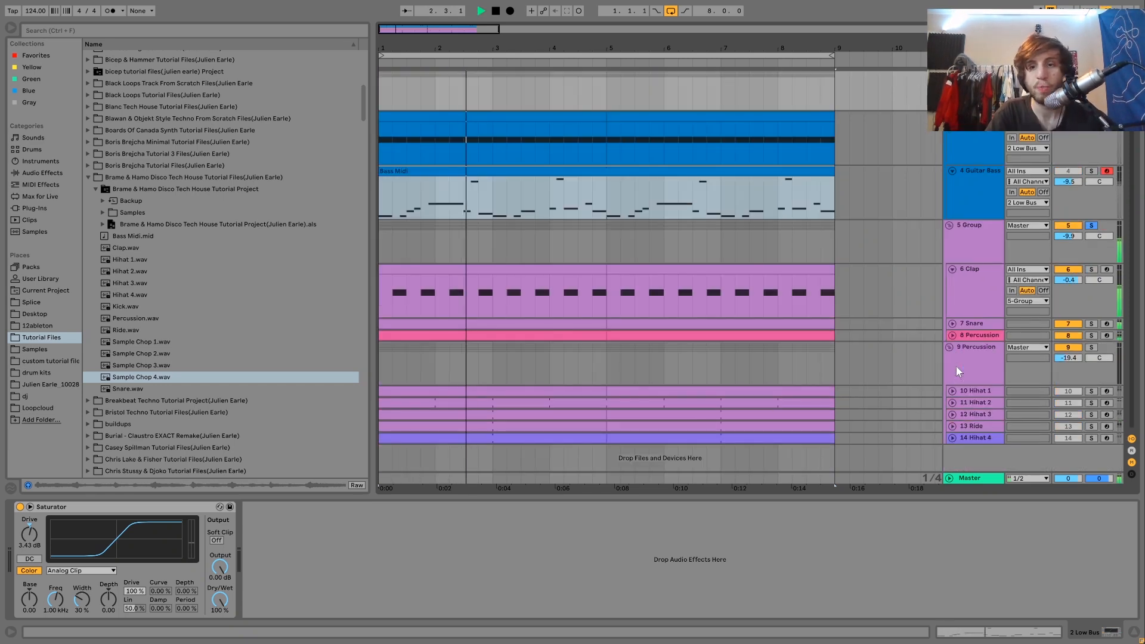
{"action": "left_click", "coordinate": [952, 335]}
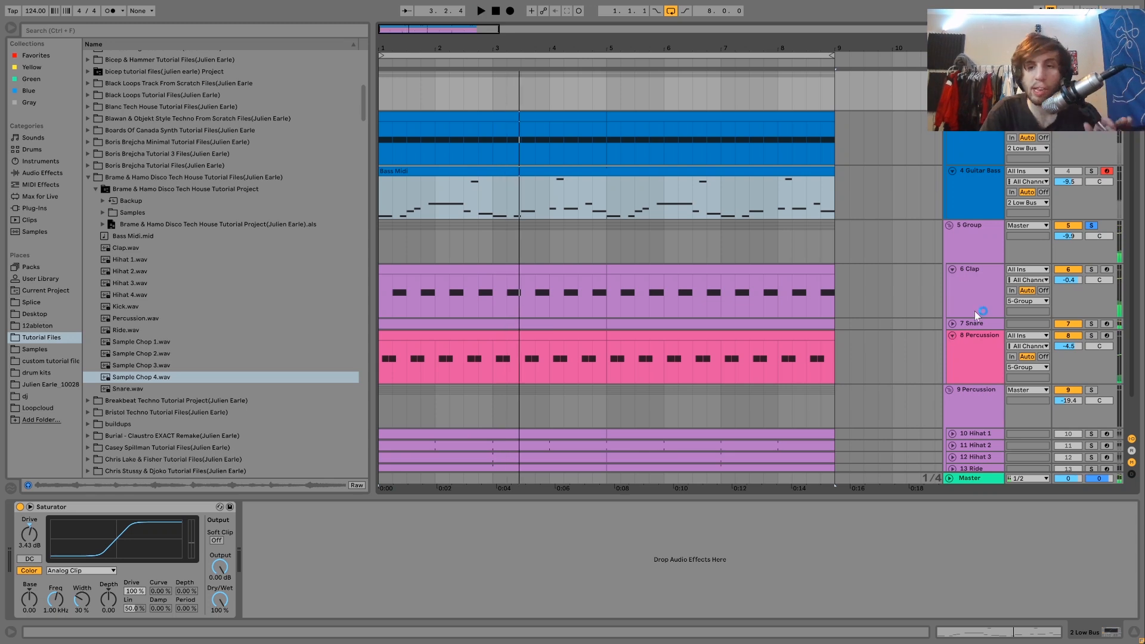
Step: Show the Clap track's devices and play the Clap and Snare tracks soloed together
{"action": "left_click", "coordinate": [981, 285]}
{"action": "left_click", "coordinate": [1091, 269]}
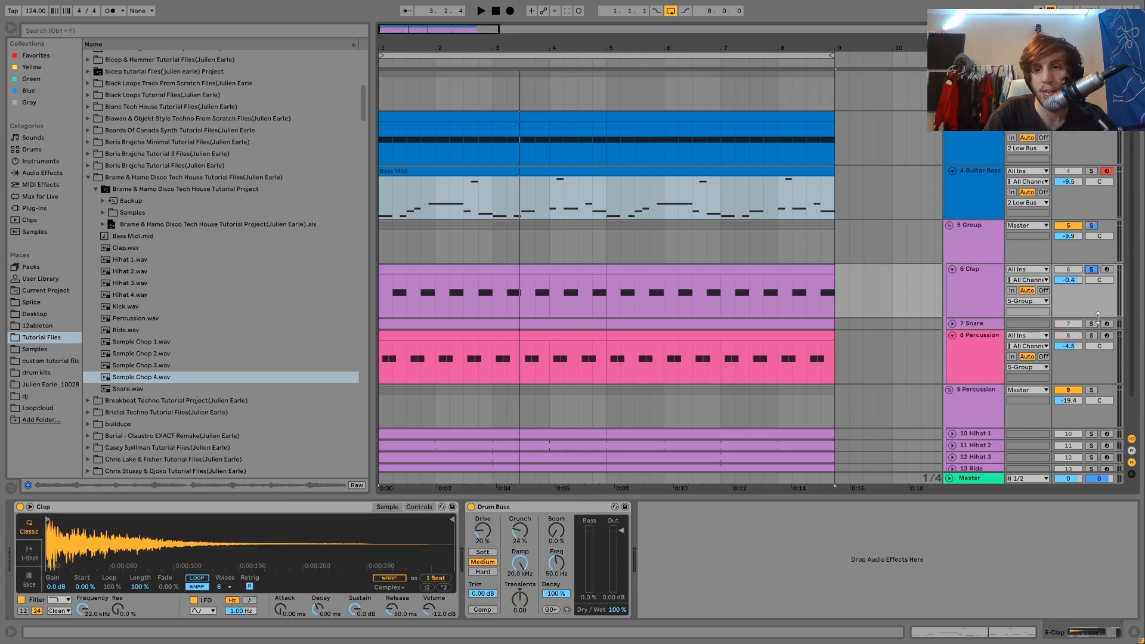
{"action": "key", "text": "space"}
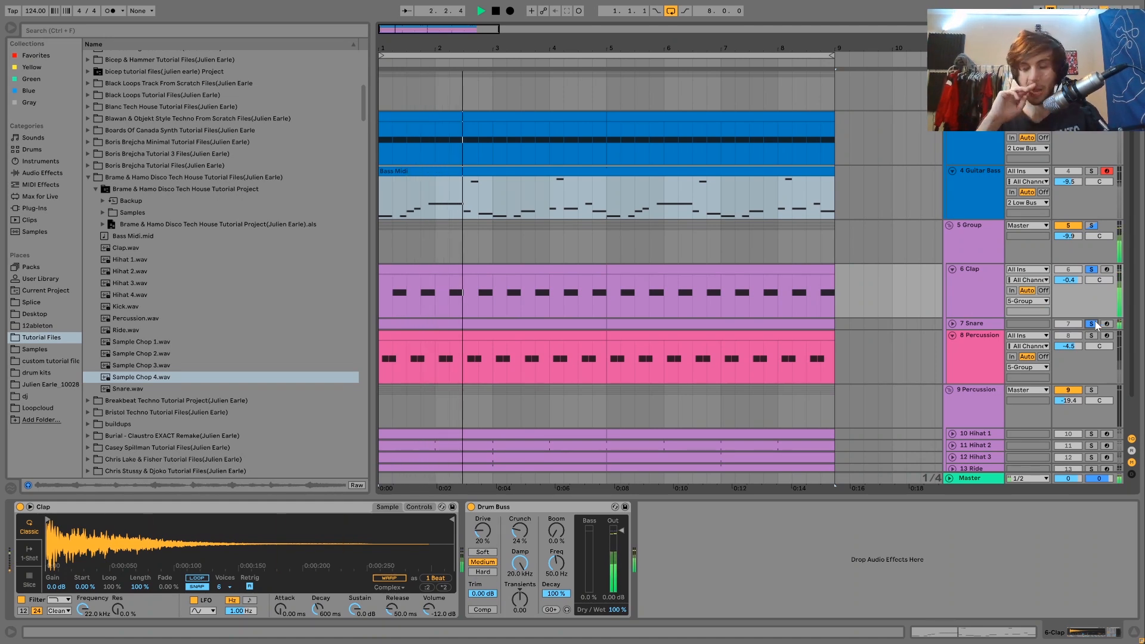
{"action": "key", "text": "space"}
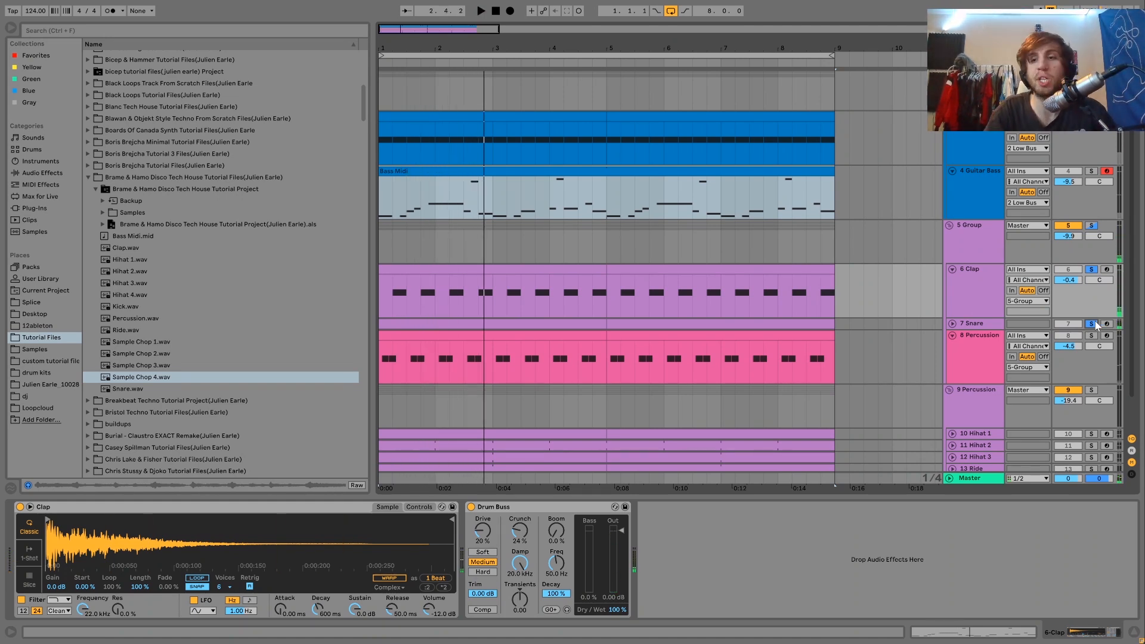
Step: Play the Clap track soloed alone, and switch the solo to the Snare track during playback
{"action": "left_click", "coordinate": [1092, 324]}
{"action": "key", "text": "space"}
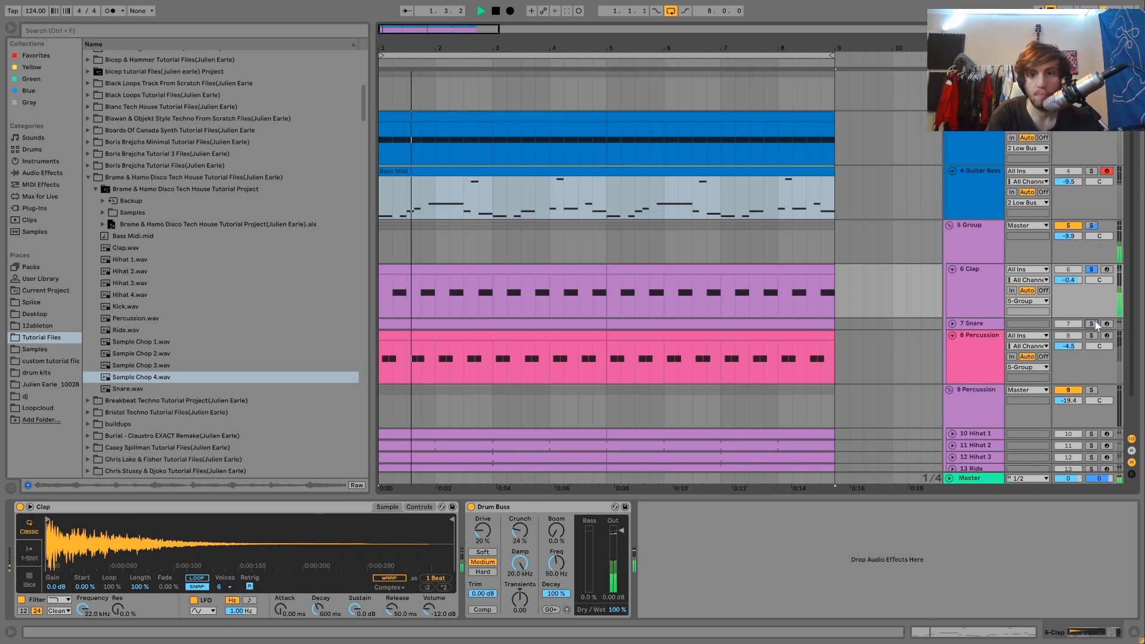
{"action": "left_click", "coordinate": [1091, 323]}
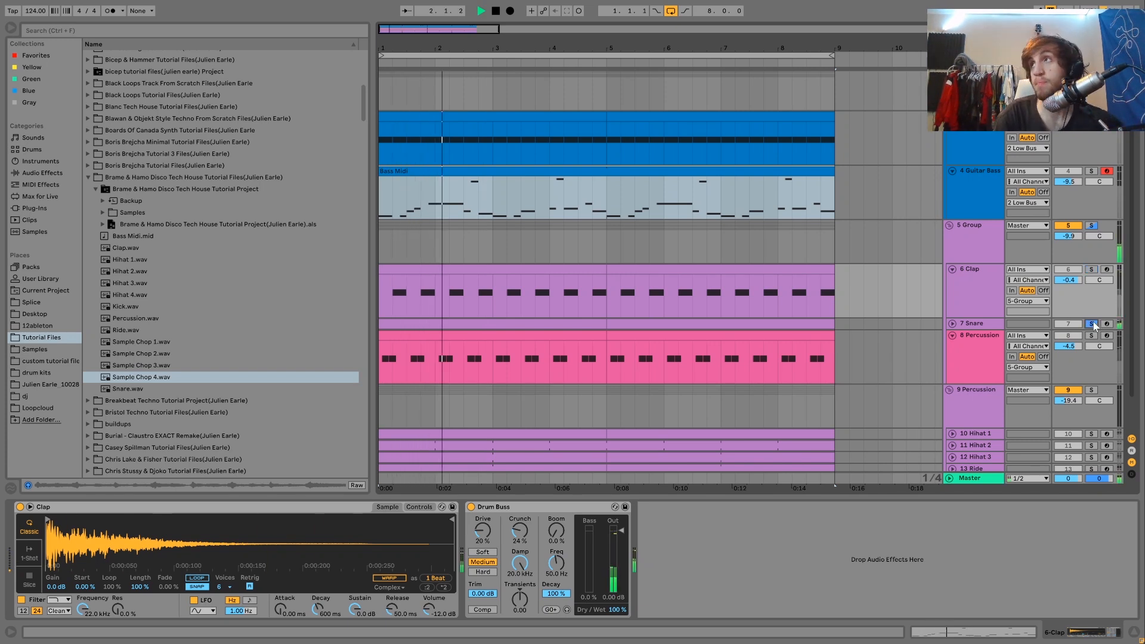
Step: Compare the Snare track's devices with the Clap track's, and stop playback and unsolo the Snare
{"action": "left_click", "coordinate": [985, 323]}
{"action": "key", "text": "space"}
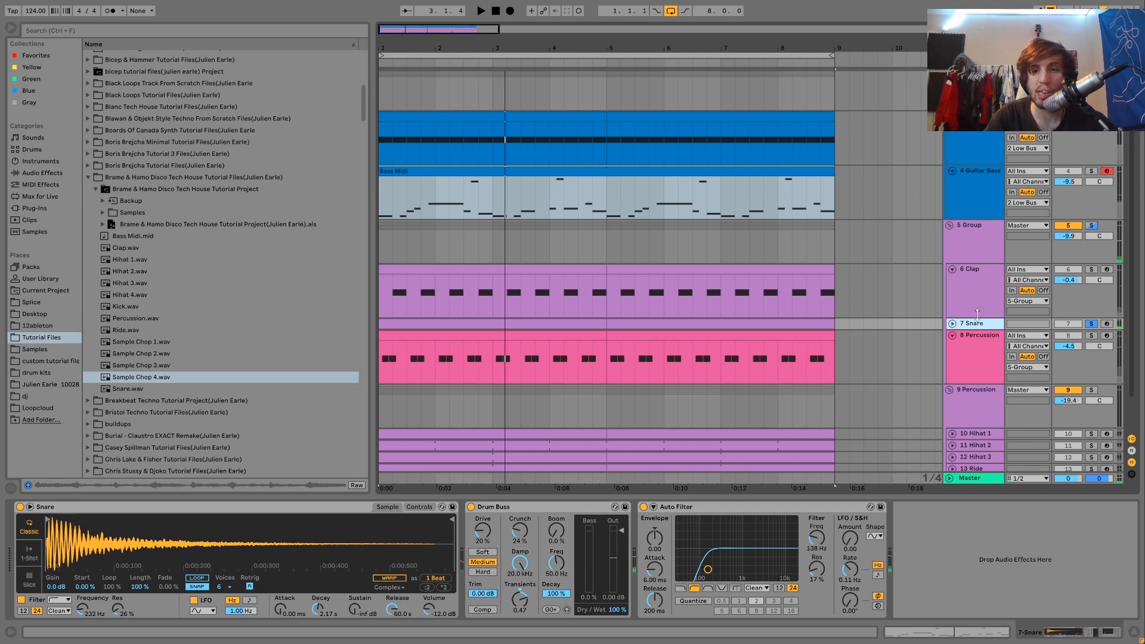
{"action": "left_click", "coordinate": [973, 302]}
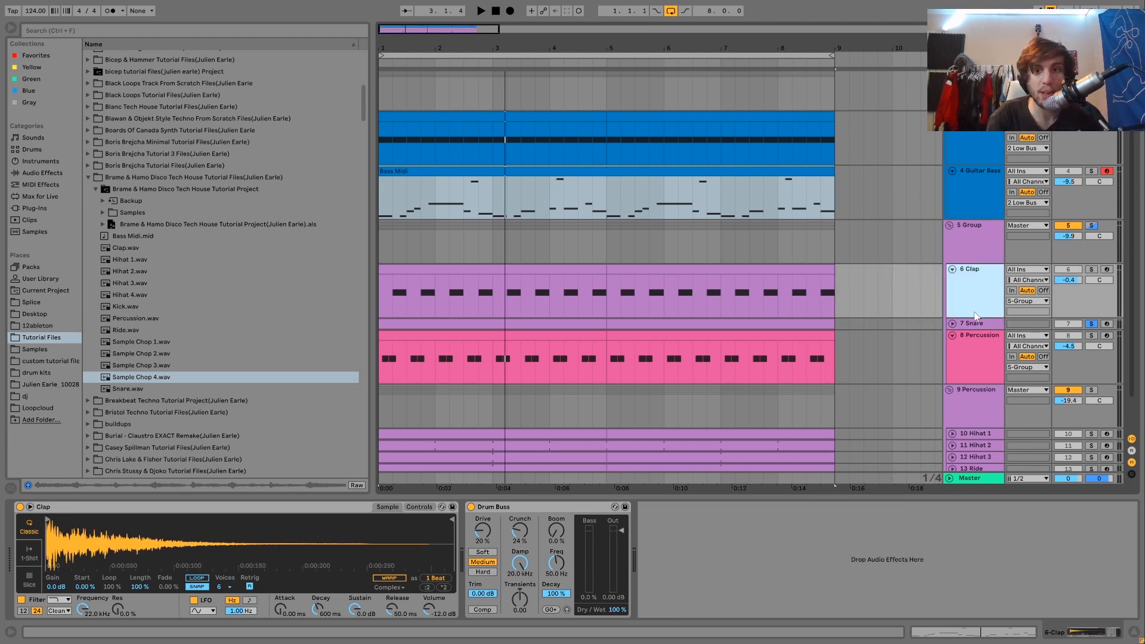
{"action": "left_click", "coordinate": [974, 324]}
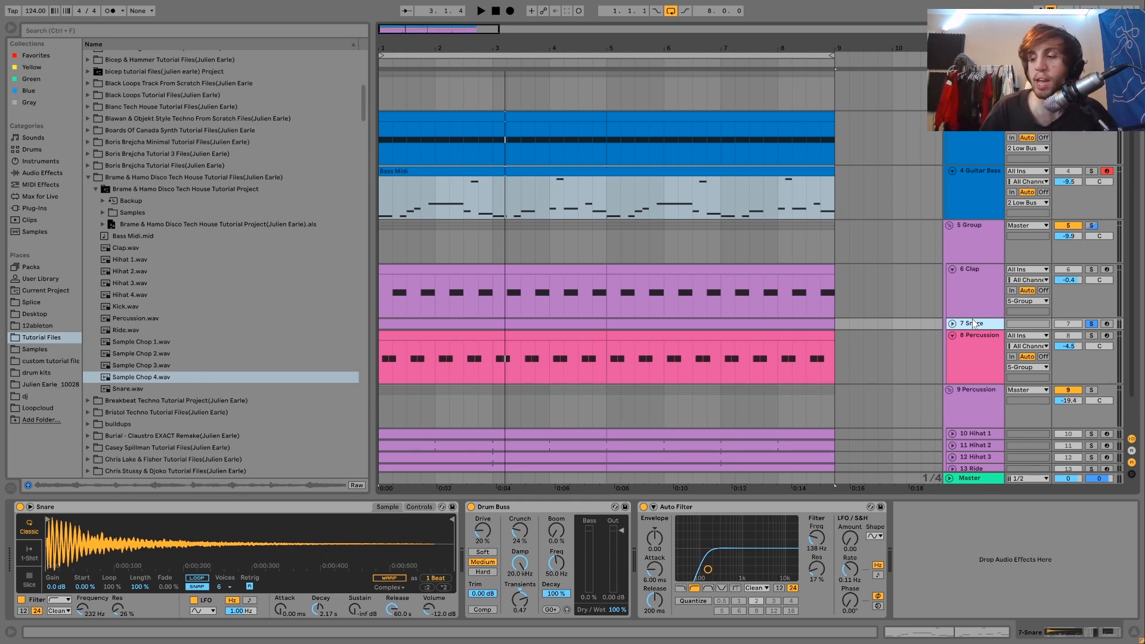
{"action": "left_click", "coordinate": [1090, 324]}
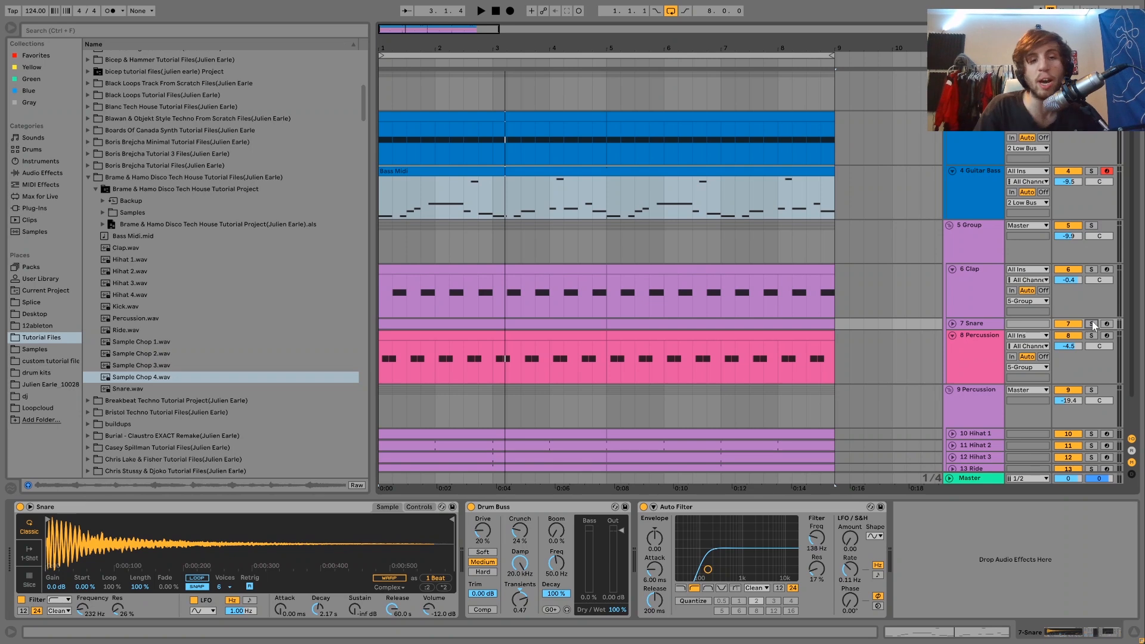
Step: Play the full mix with the Snare track muted and re-enabled, and unfold the Snare track
{"action": "key", "text": "space"}
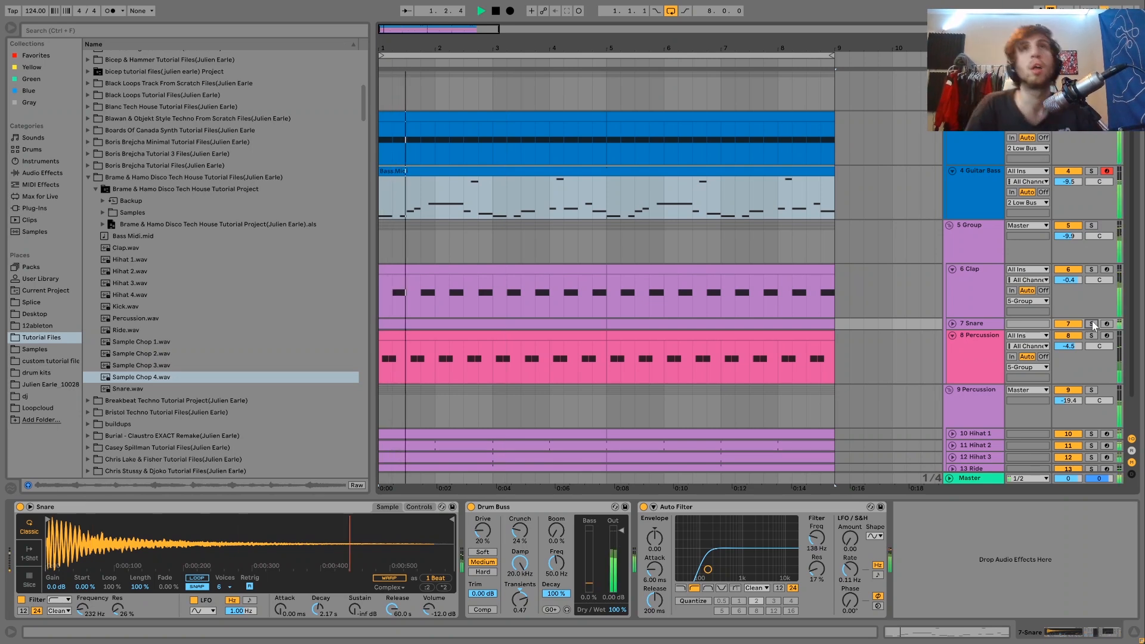
{"action": "key", "text": "space"}
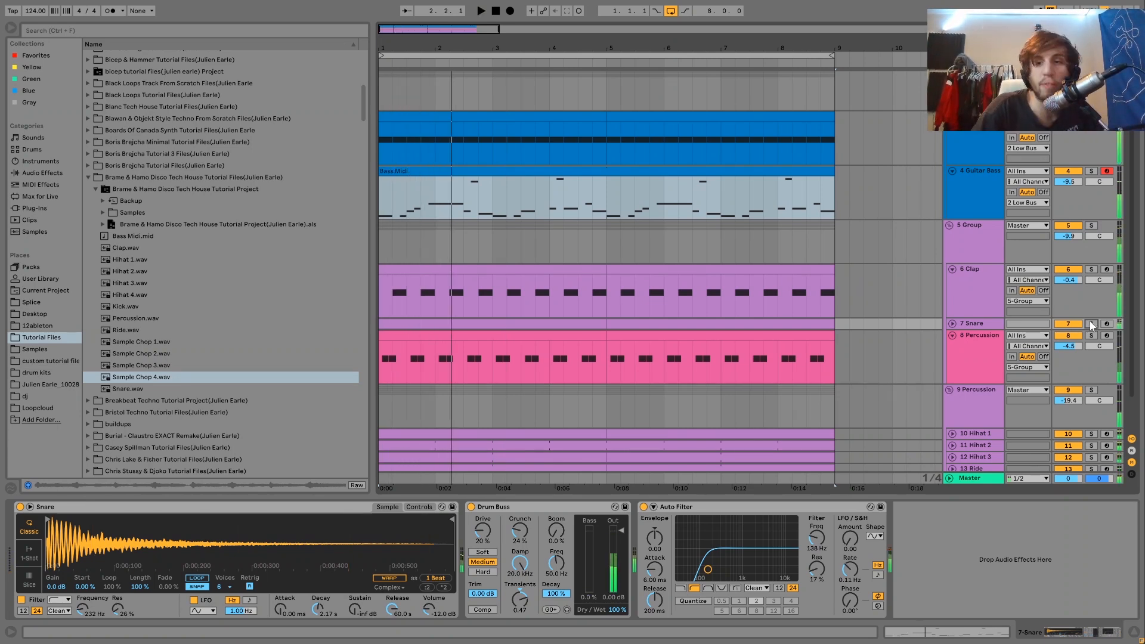
{"action": "left_click", "coordinate": [1073, 325]}
{"action": "key", "text": "space"}
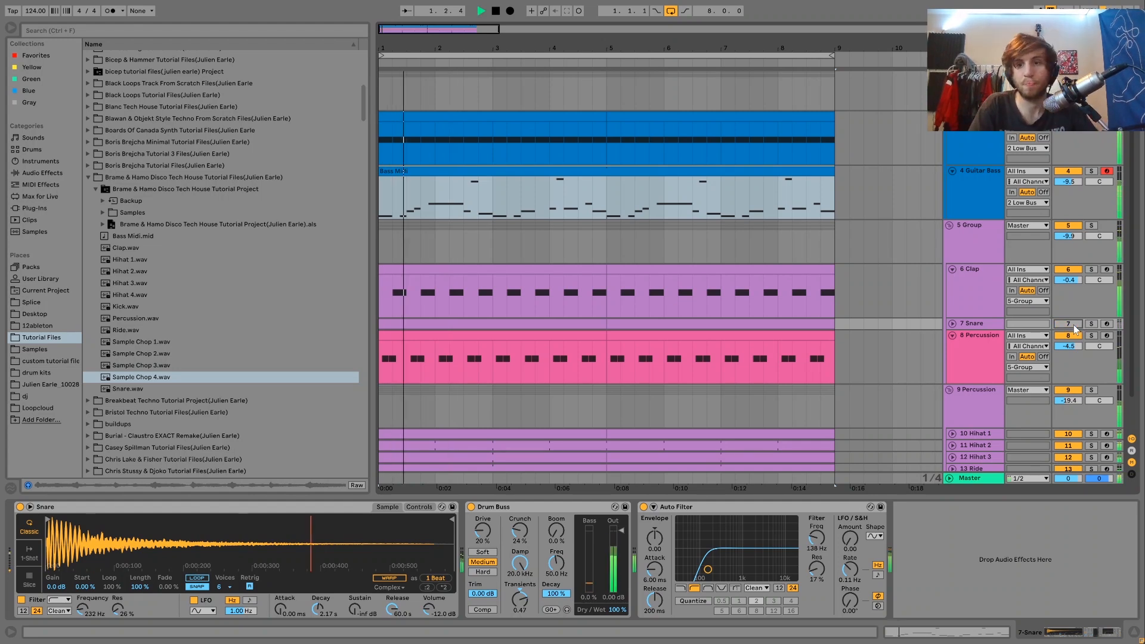
{"action": "left_click", "coordinate": [1070, 324]}
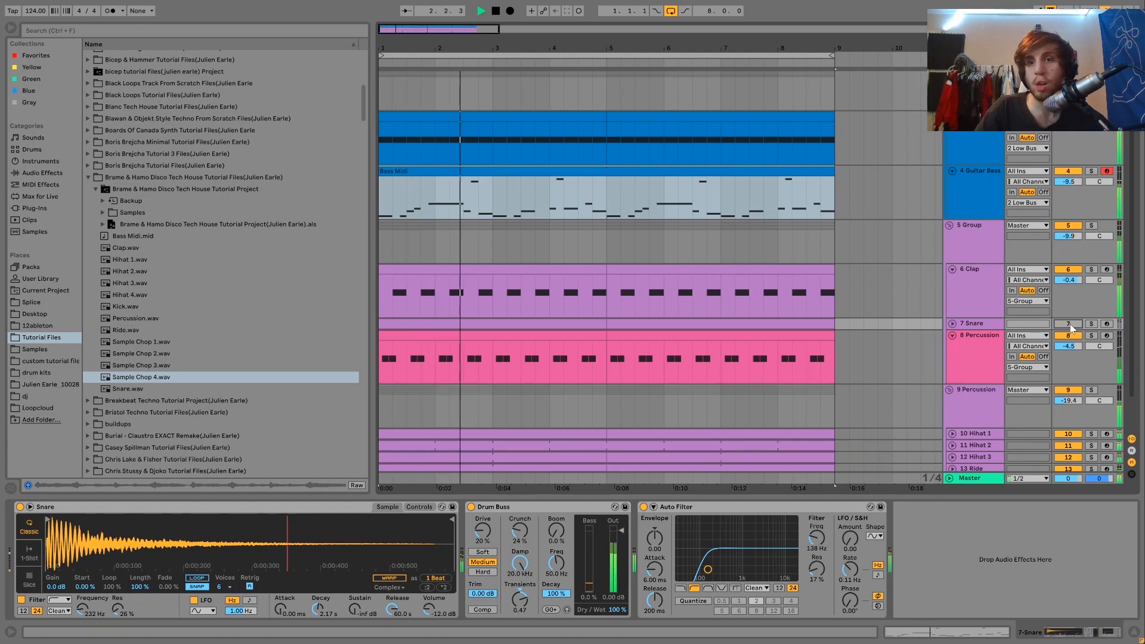
{"action": "left_click", "coordinate": [951, 323]}
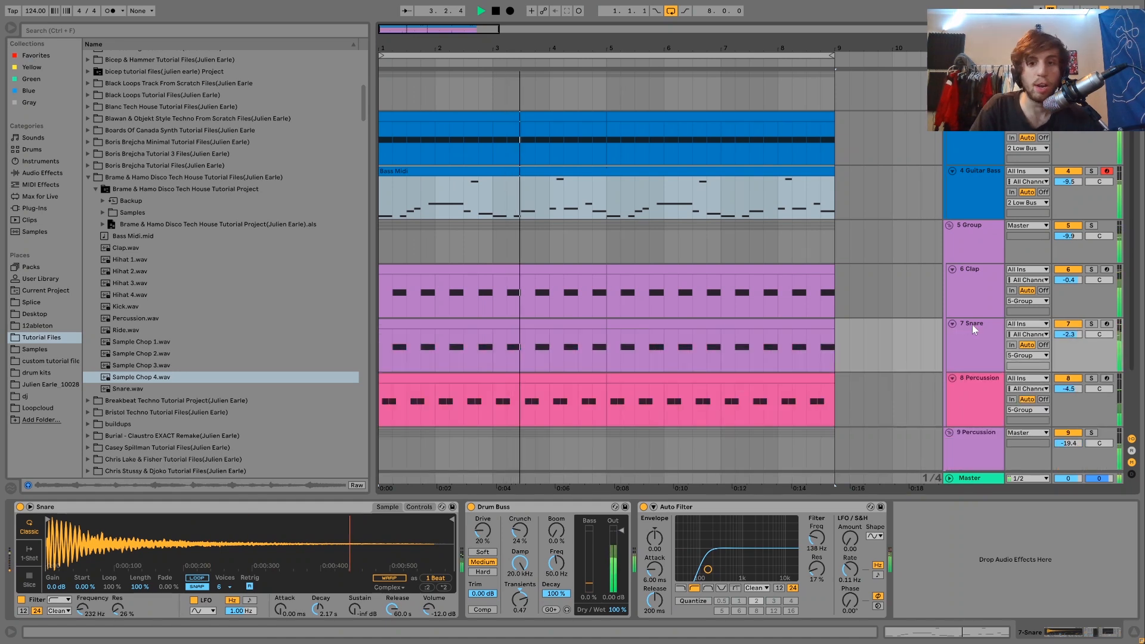
{"action": "key", "text": "space"}
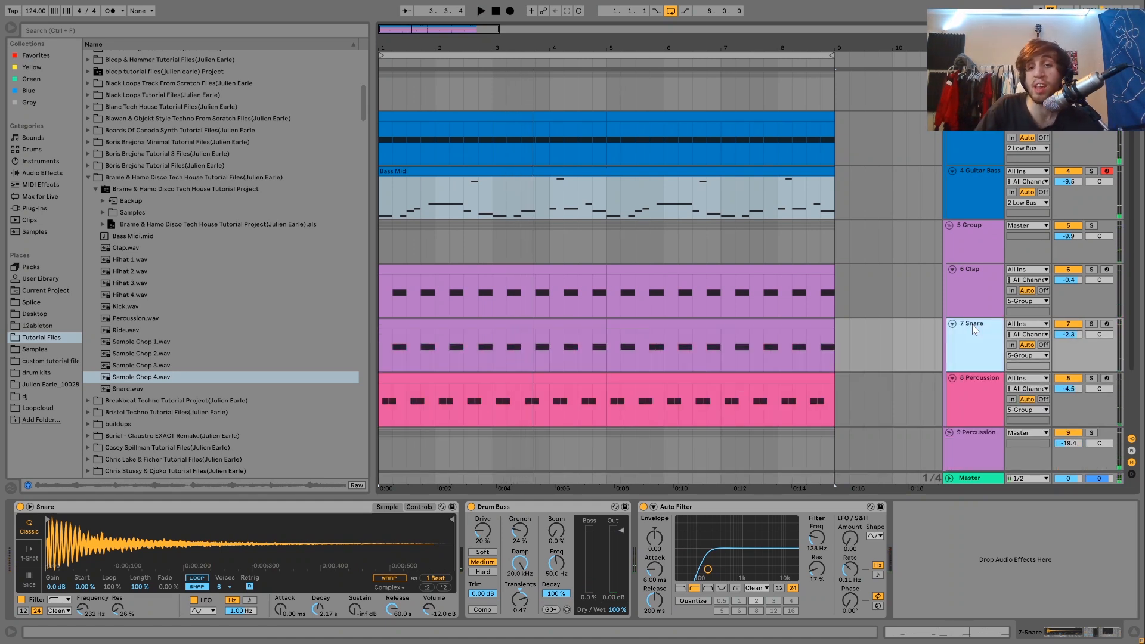
Step: Solo and play the pink Percussion track below the Snare, and show its sample device
{"action": "left_click", "coordinate": [1090, 378]}
{"action": "key", "text": "space"}
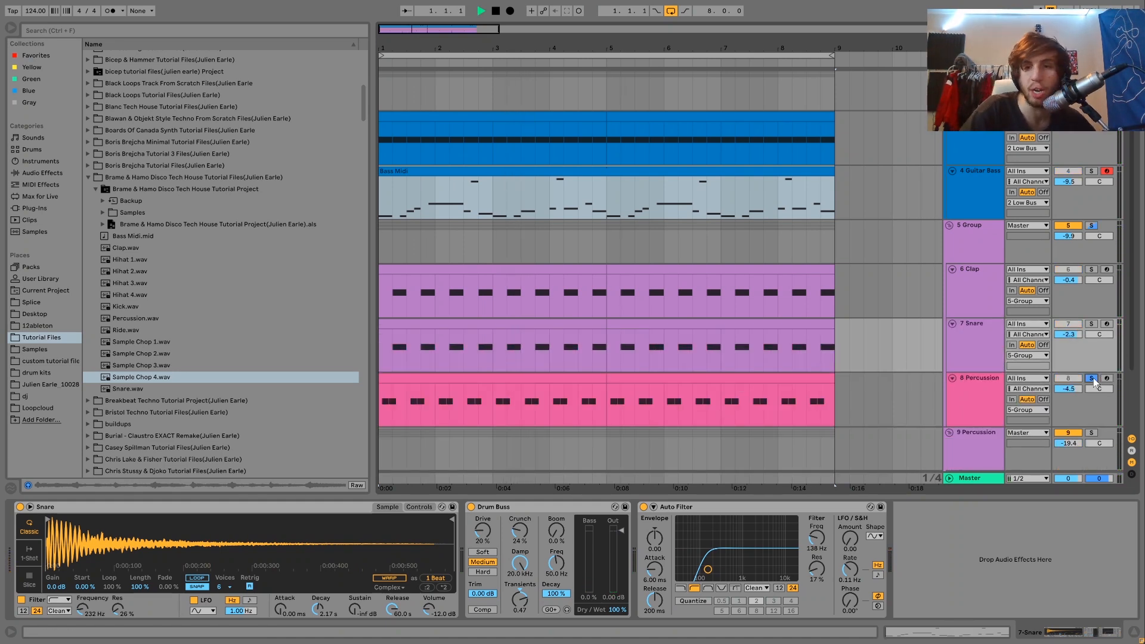
{"action": "left_click", "coordinate": [958, 397]}
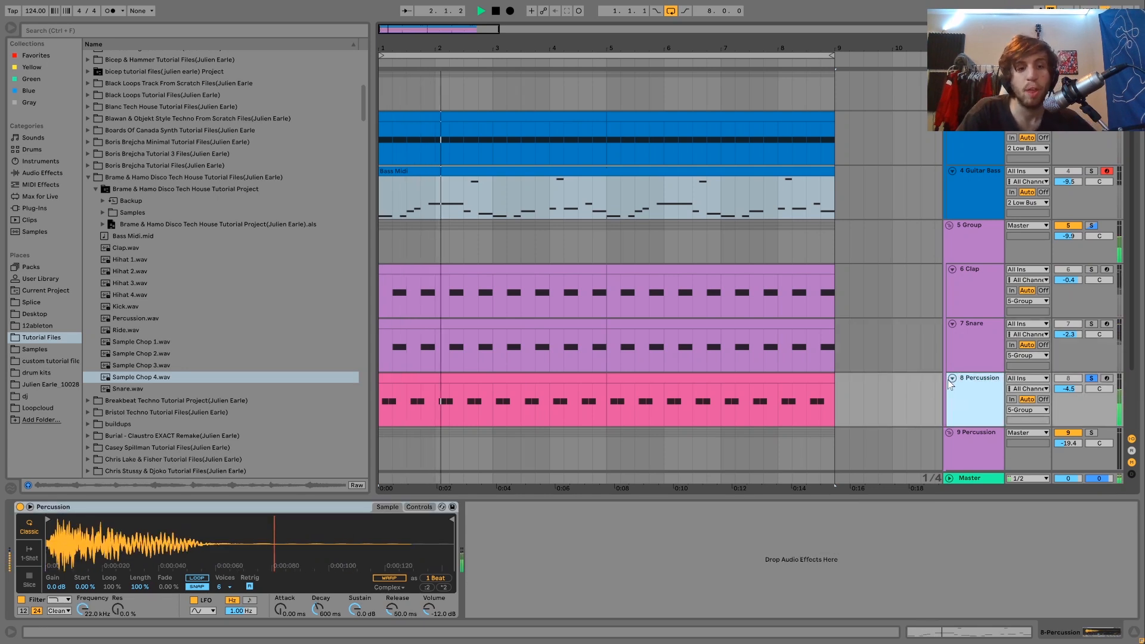
{"action": "key", "text": "space"}
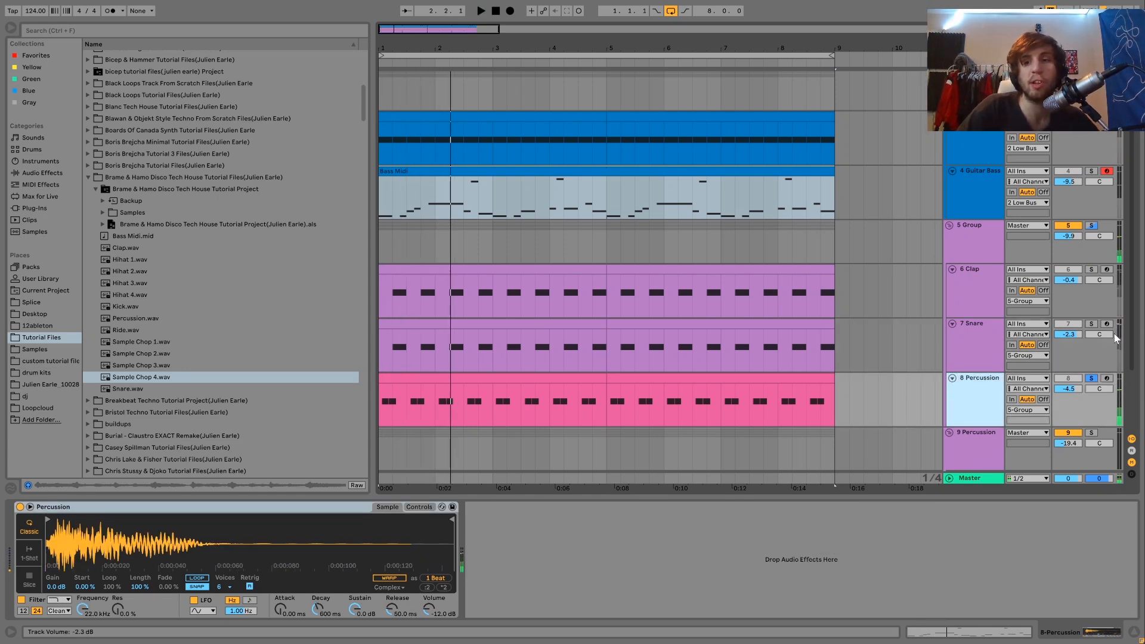
Step: Unsolo the pink Percussion track and play the full mix twice from the beginning
{"action": "left_click", "coordinate": [1091, 377]}
{"action": "key", "text": "space"}
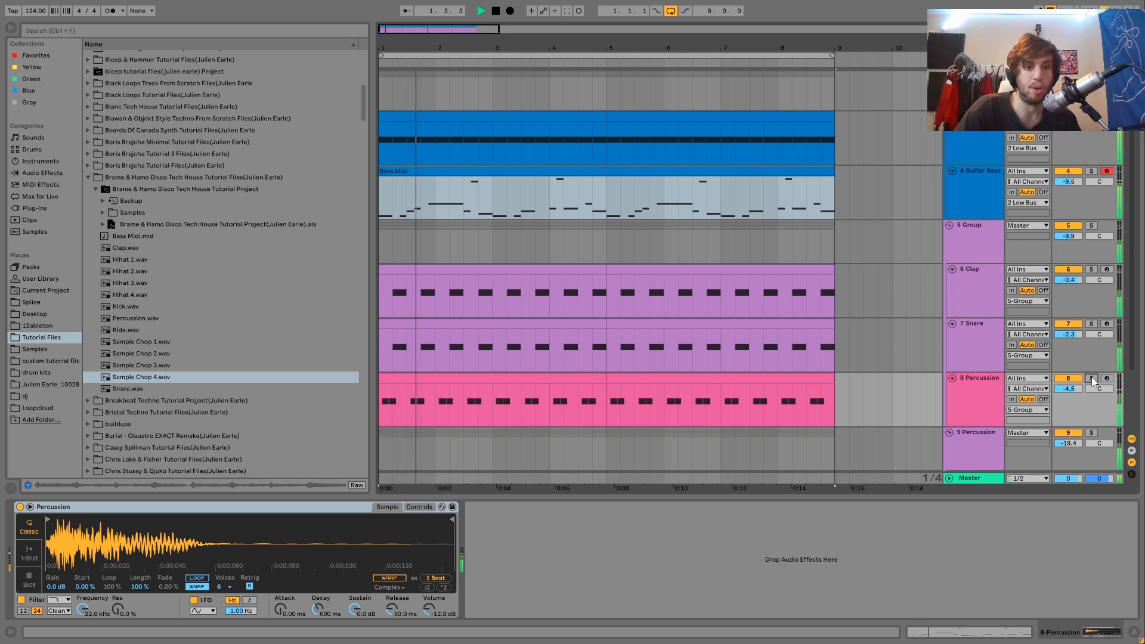
{"action": "key", "text": "space"}
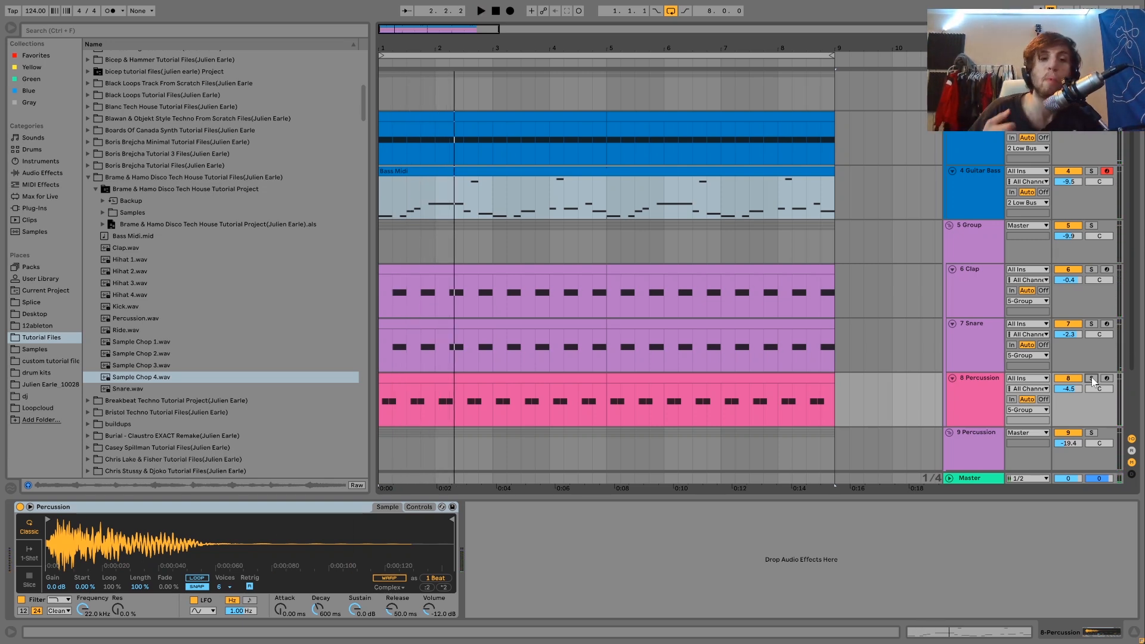
{"action": "key", "text": "space"}
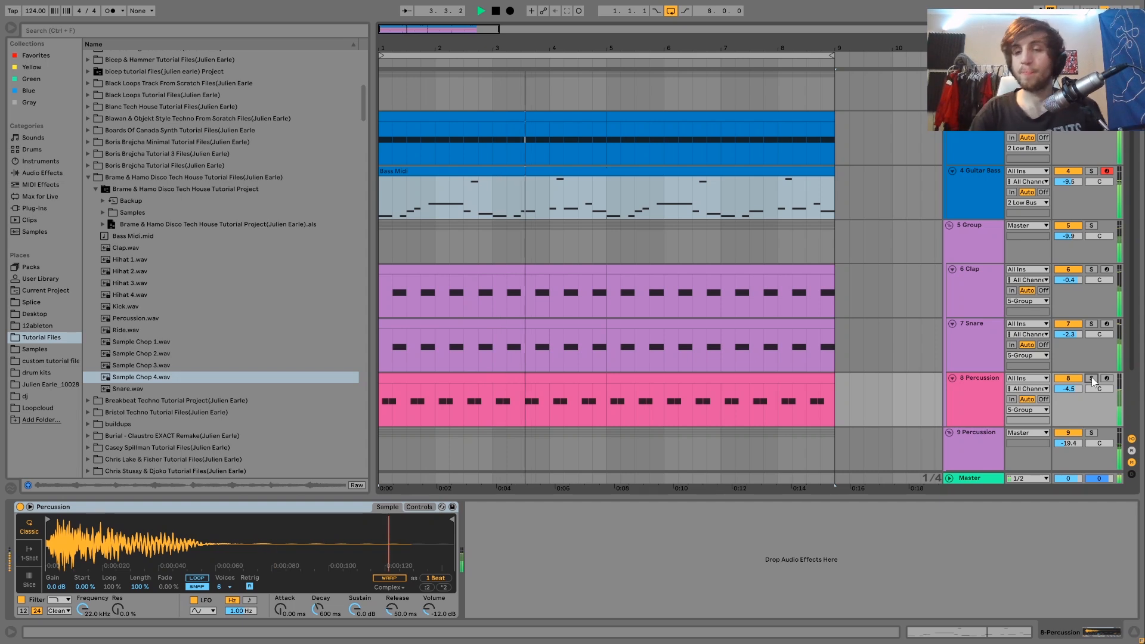
{"action": "key", "text": "space"}
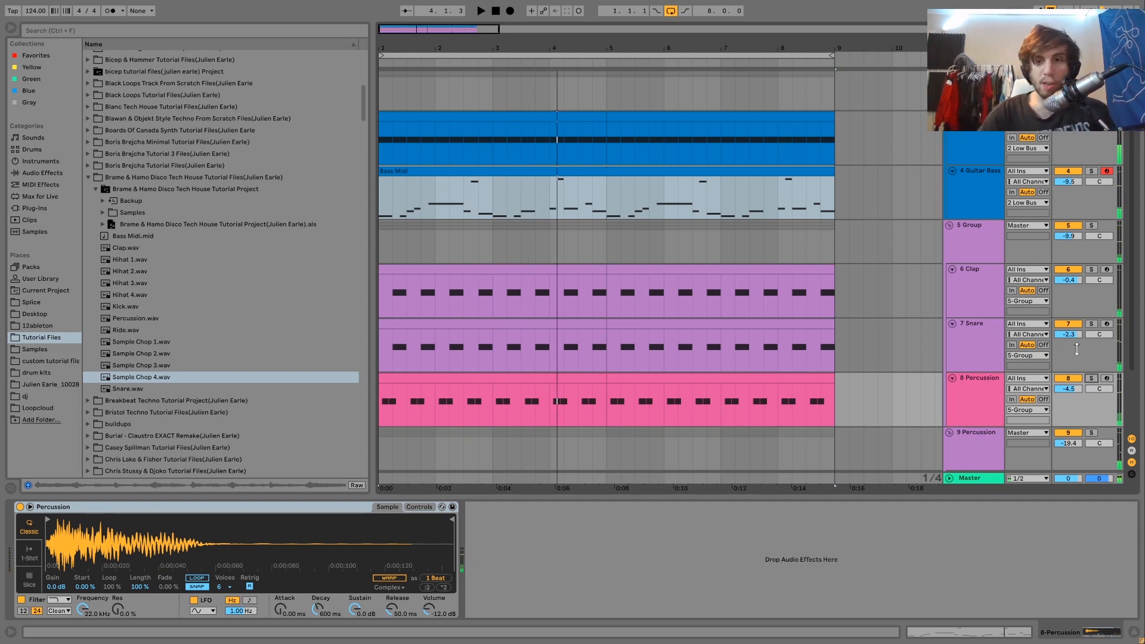
Step: Show the effects of the group holding Clap and Snare, play it soloed, and show the Low Bus Saturator for comparison
{"action": "left_click", "coordinate": [949, 247]}
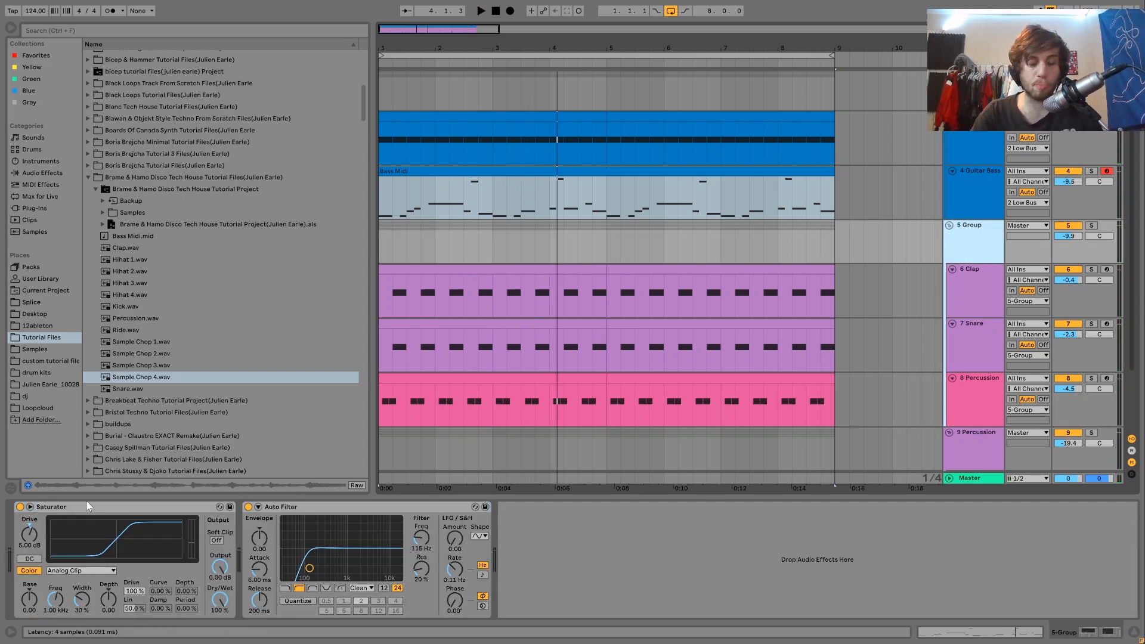
{"action": "left_click", "coordinate": [1092, 226]}
{"action": "key", "text": "space"}
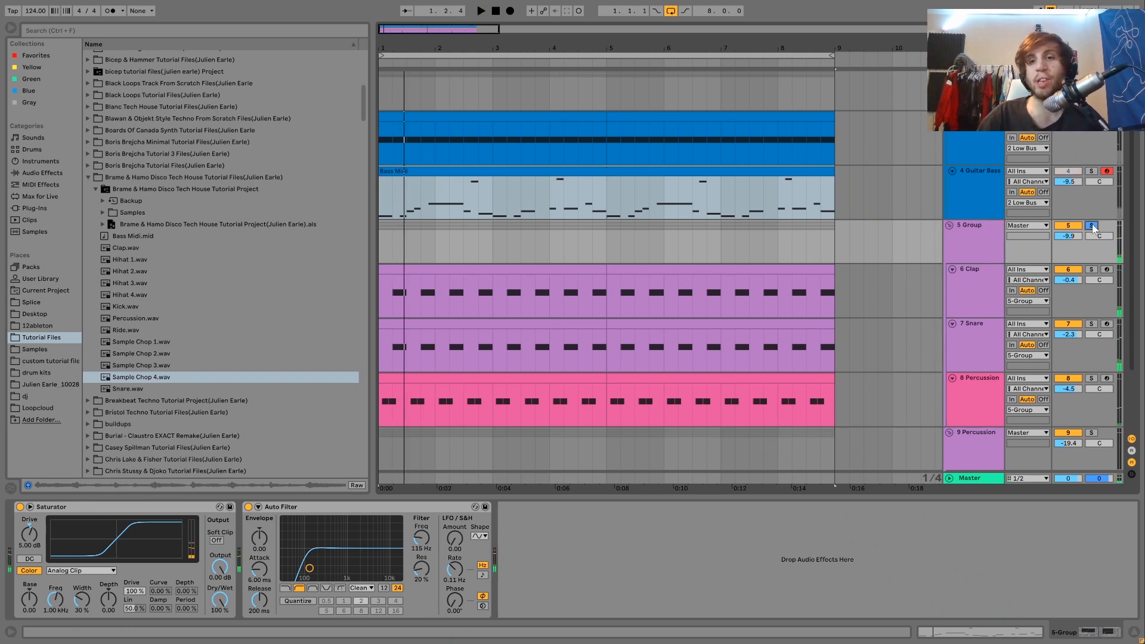
{"action": "scroll", "coordinate": [1010, 144], "scroll_direction": "up", "scroll_amount": 1}
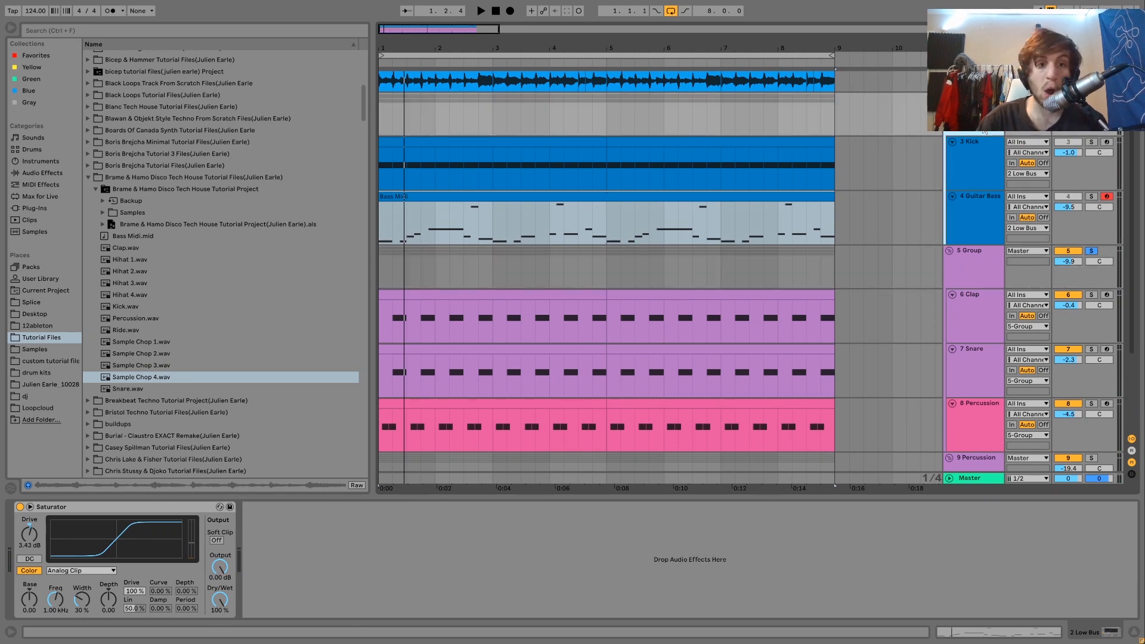
Step: Solo the Percussion group holding the hi-hats and ride, show its effects, and start playback
{"action": "scroll", "coordinate": [985, 132], "scroll_direction": "down", "scroll_amount": 4}
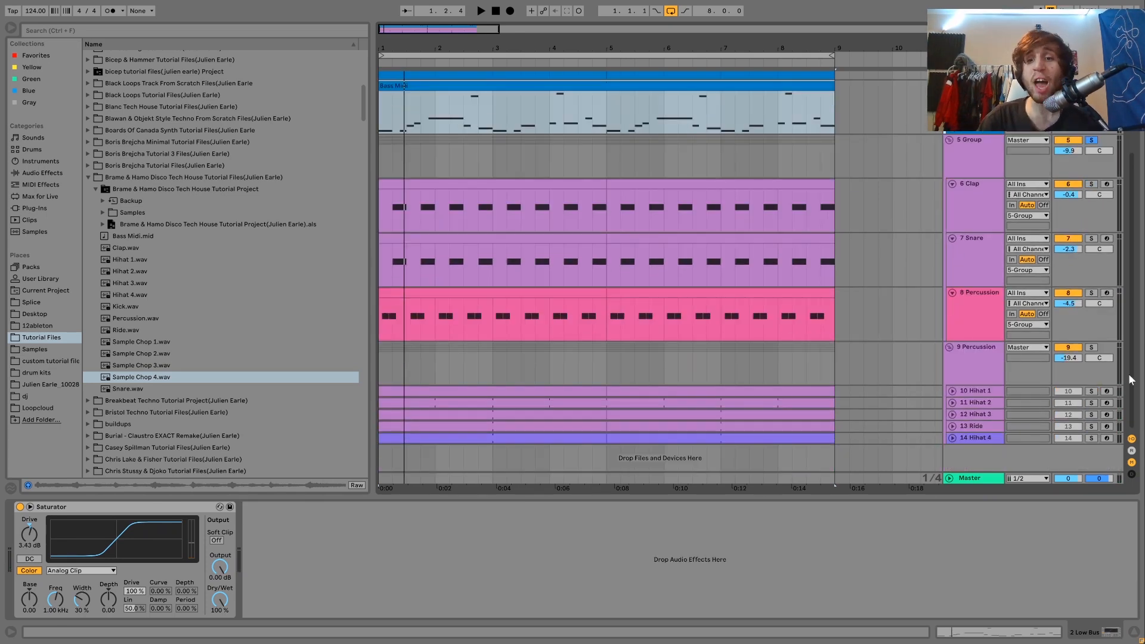
{"action": "left_click", "coordinate": [1091, 347]}
{"action": "left_click", "coordinate": [973, 364]}
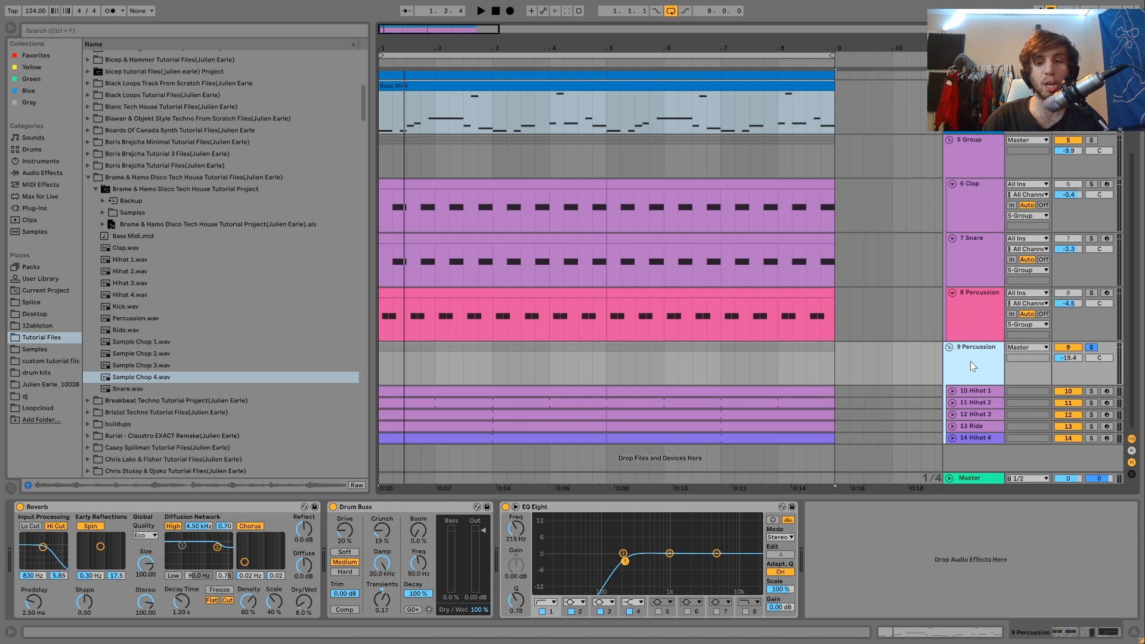
{"action": "key", "text": "space"}
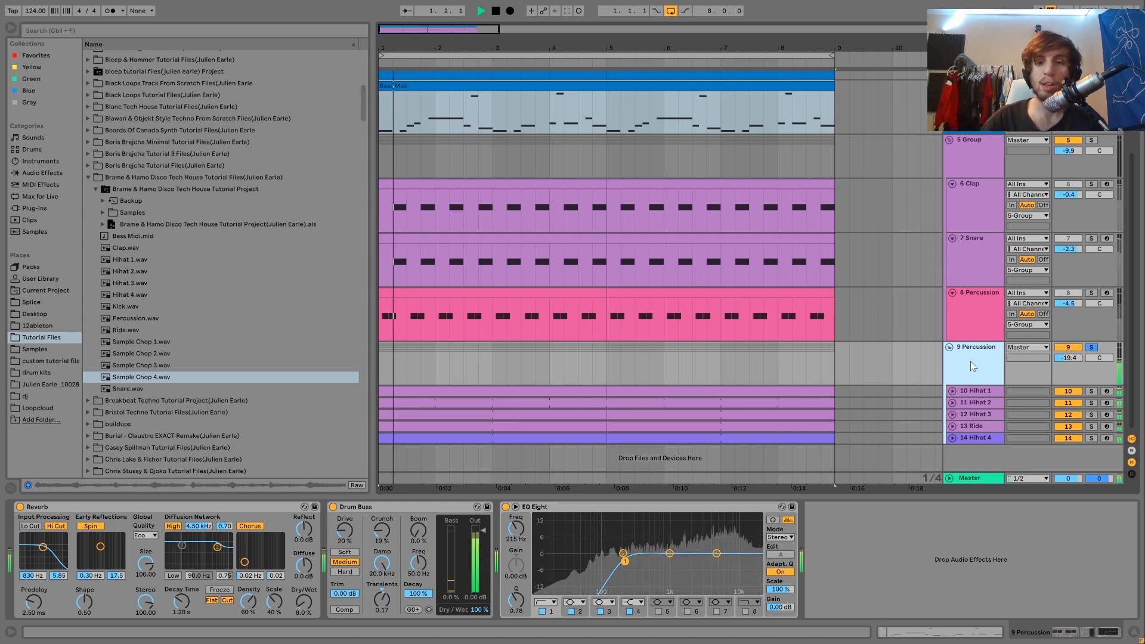
Step: Unfold the Ride and all four Hihat tracks inside the Percussion group
{"action": "left_click", "coordinate": [952, 425]}
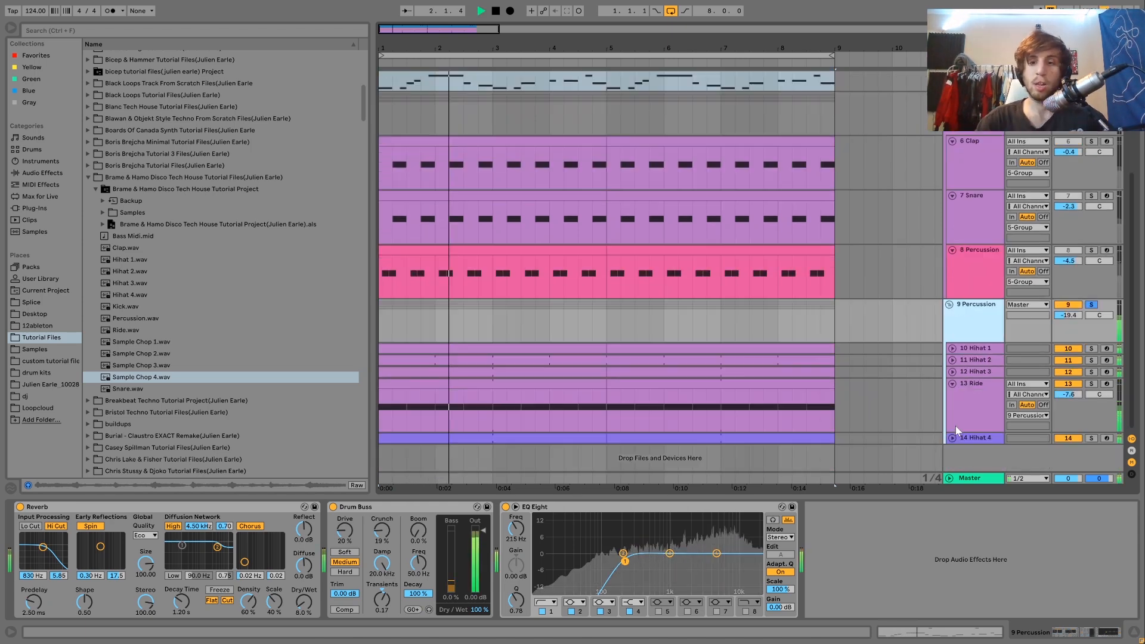
{"action": "left_click", "coordinate": [953, 371]}
{"action": "left_click", "coordinate": [951, 360]}
{"action": "left_click", "coordinate": [952, 349]}
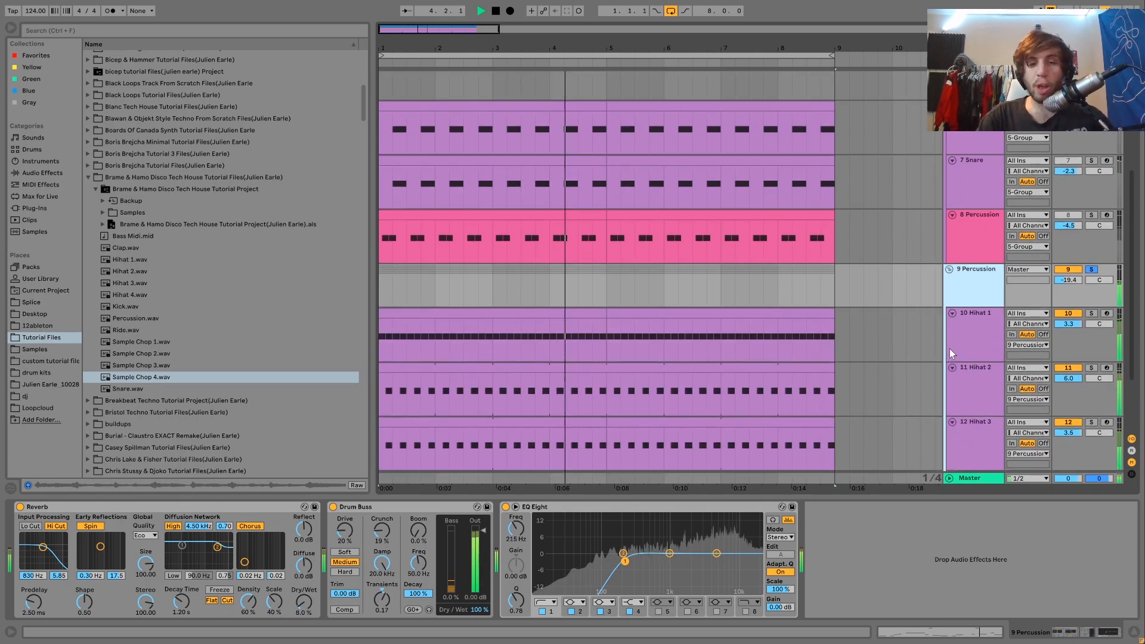
{"action": "left_click", "coordinate": [952, 438]}
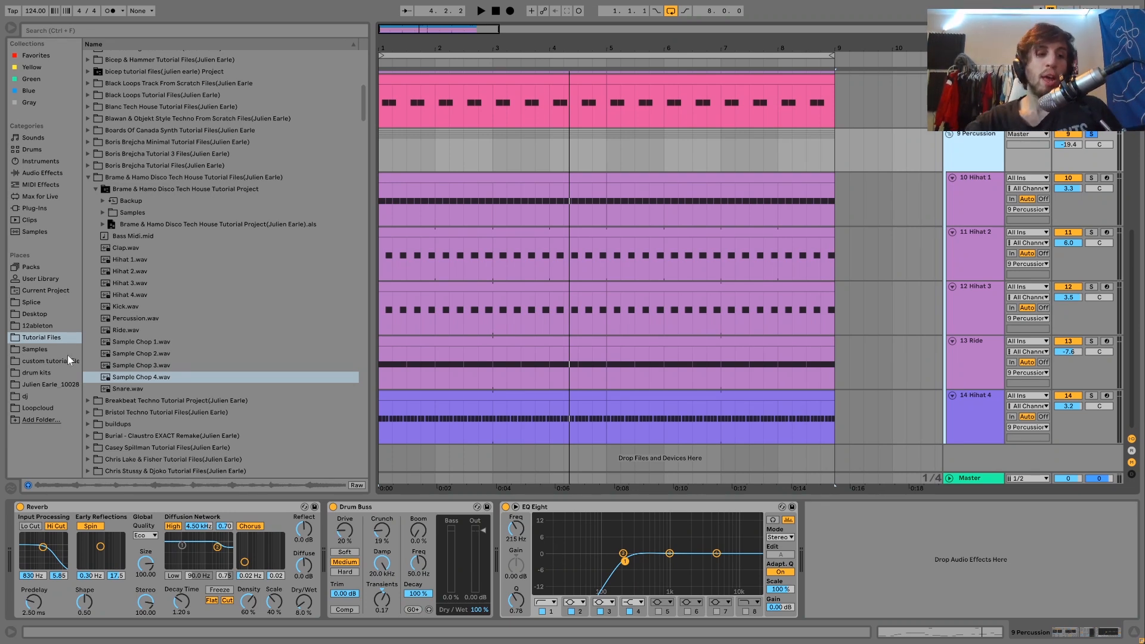
Step: Browse the Samples place to the VEH1 House Loops 128 BPM folder in AA VENGEANCE ESSENTIAL HOUSE VOL.1's VEH1 Loops
{"action": "left_click", "coordinate": [38, 348]}
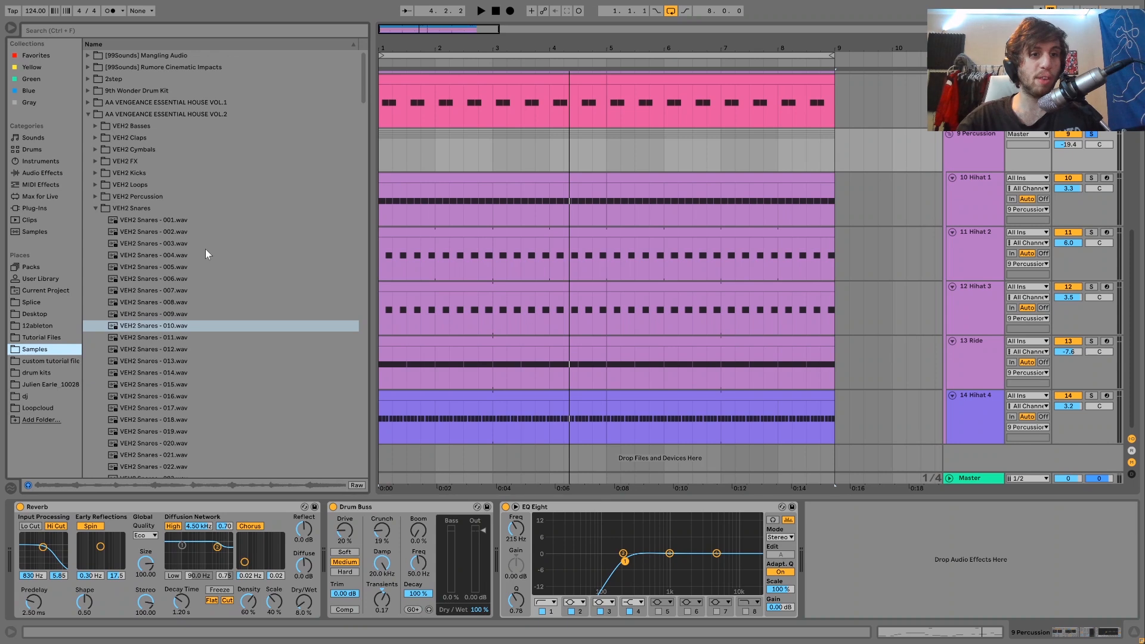
{"action": "left_click", "coordinate": [88, 102]}
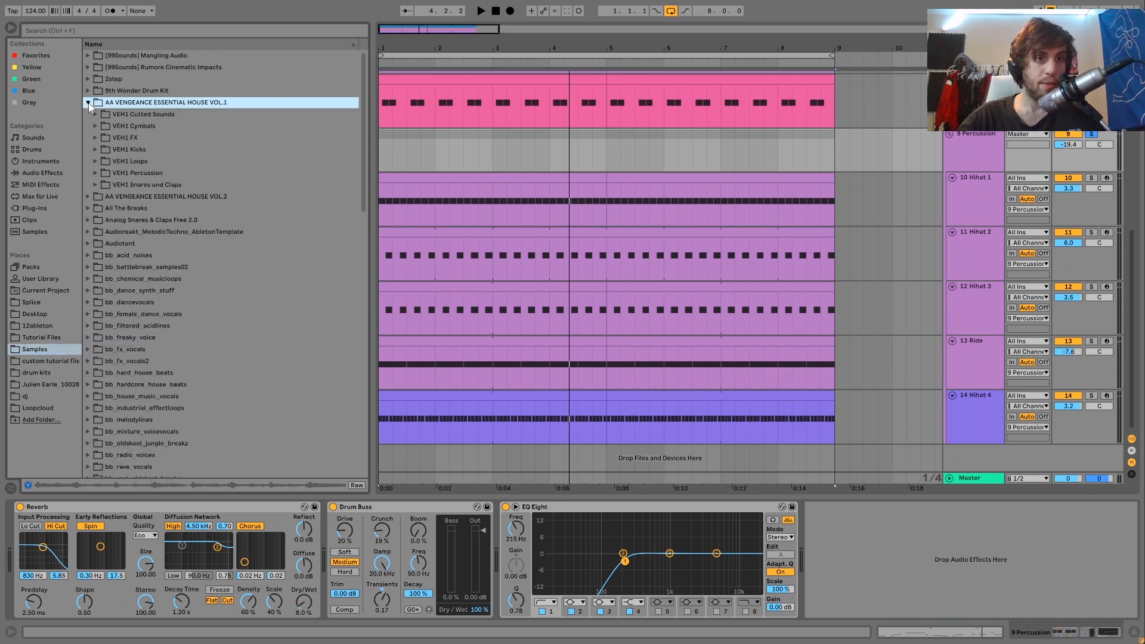
{"action": "left_click", "coordinate": [95, 161]}
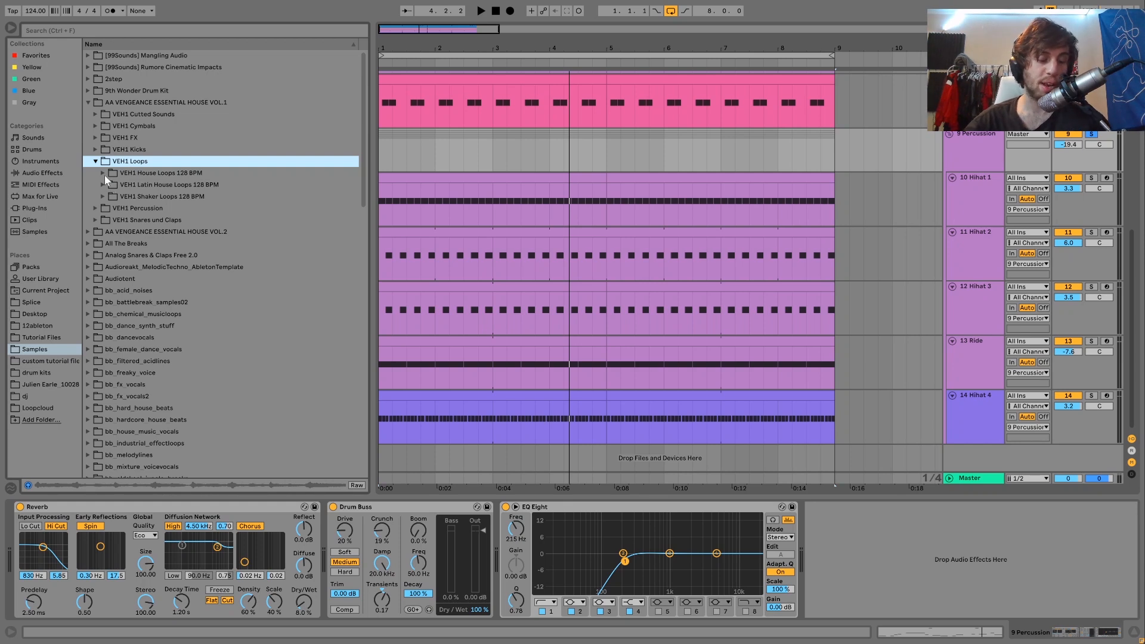
{"action": "left_click", "coordinate": [105, 174]}
Step: Audition the VEH1 House Loop samples 051 to 053 and 064 to 066
{"action": "left_click", "coordinate": [200, 294]}
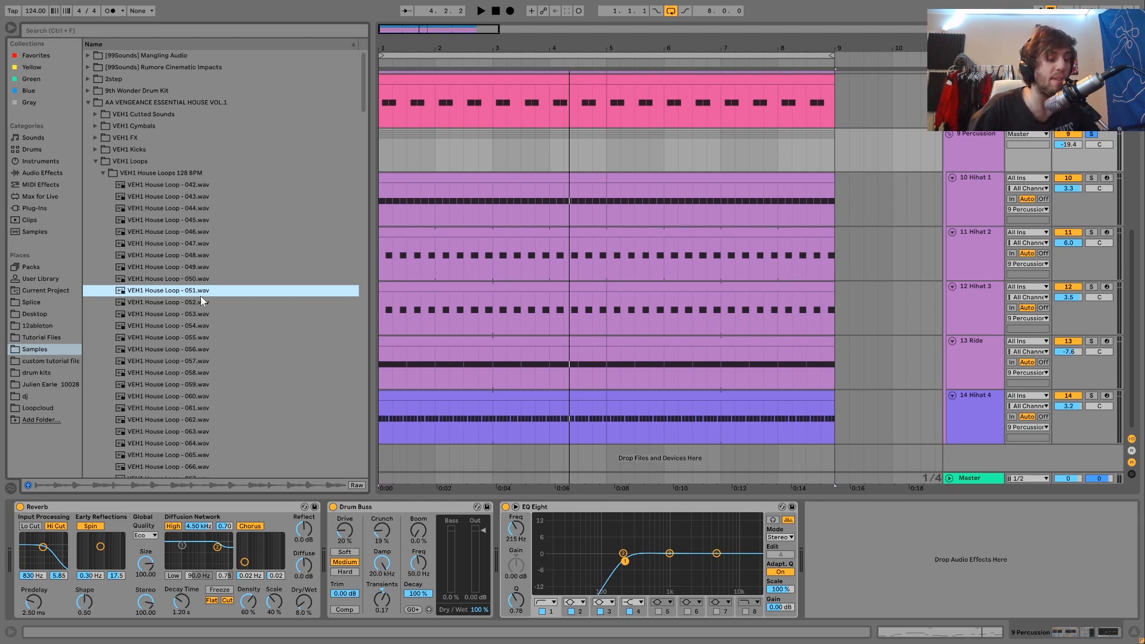
{"action": "key", "text": "Down"}
{"action": "key", "text": "Down"}
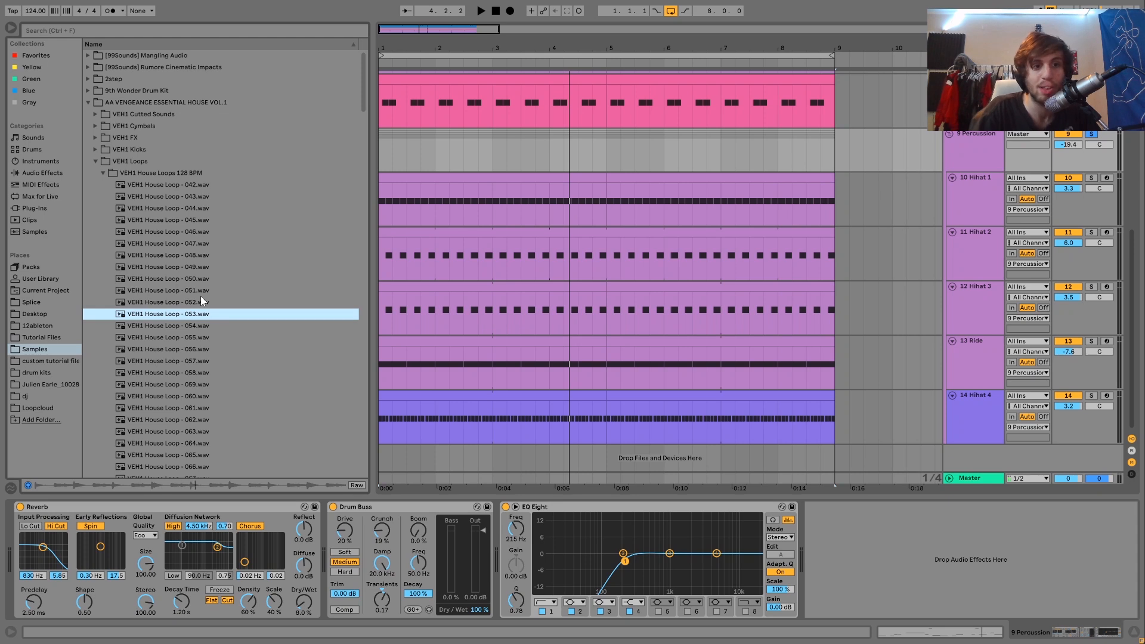
{"action": "left_click", "coordinate": [182, 447]}
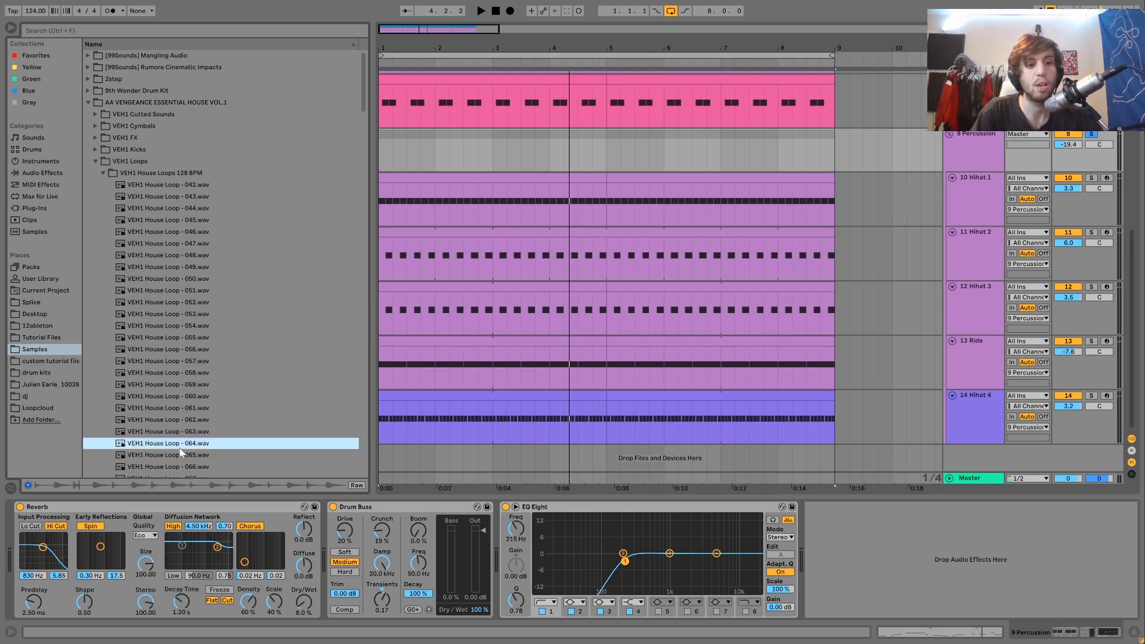
{"action": "key", "text": "Down"}
{"action": "key", "text": "Down"}
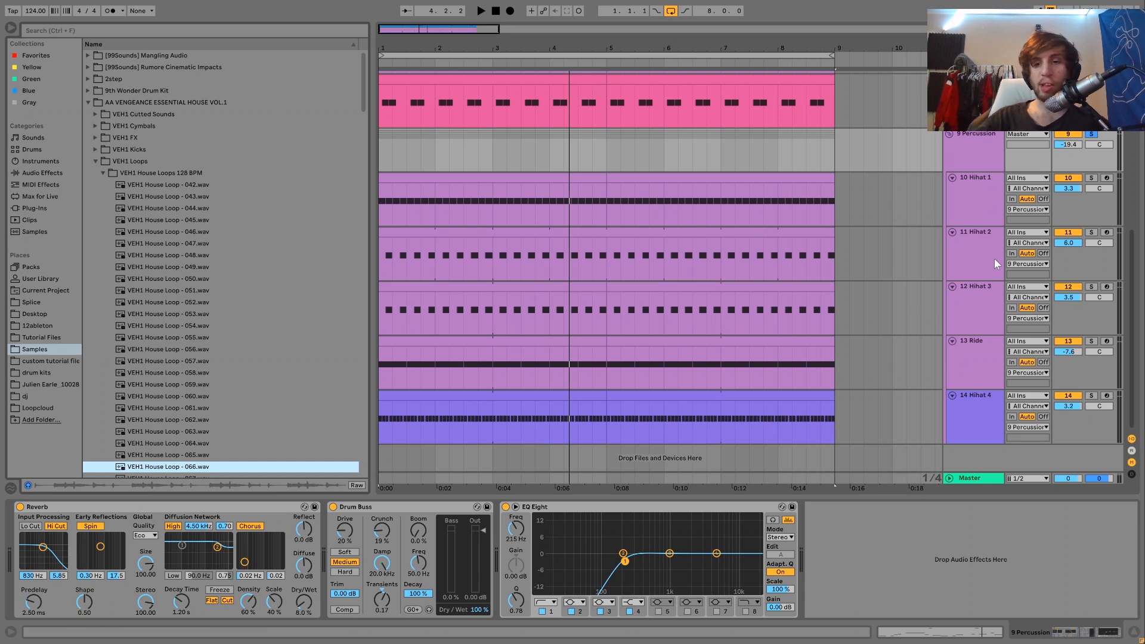
Step: Solo Hihat 4, Hihat 3 and Hihat 2 together and play back their combined loop
{"action": "left_click", "coordinate": [1090, 395]}
{"action": "left_click", "coordinate": [1091, 287]}
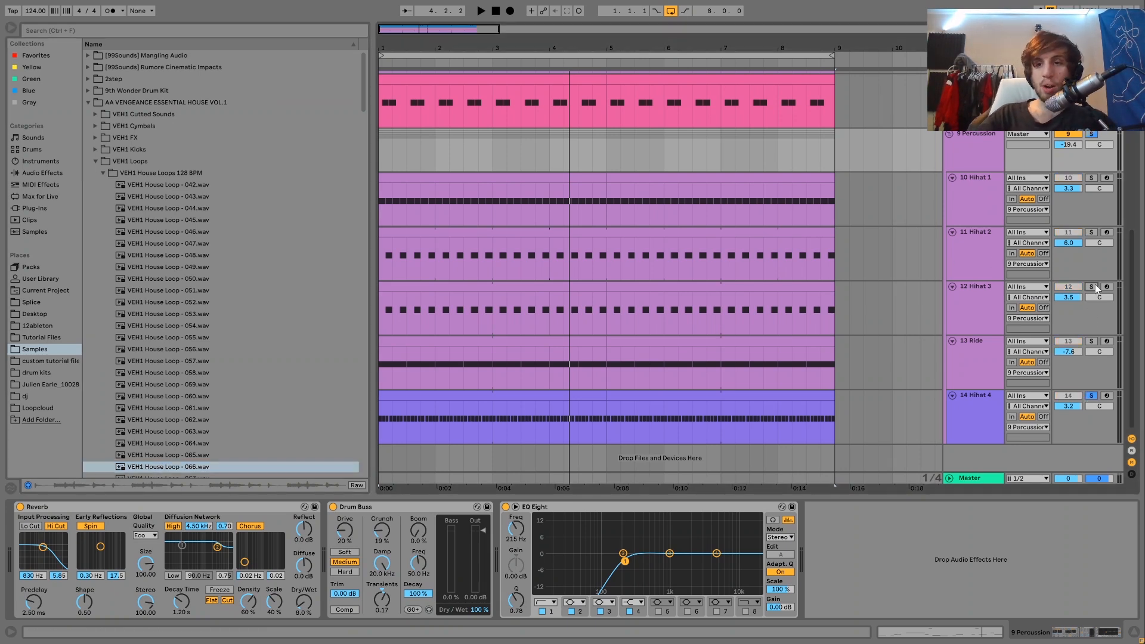
{"action": "left_click", "coordinate": [1090, 232]}
{"action": "key", "text": "space"}
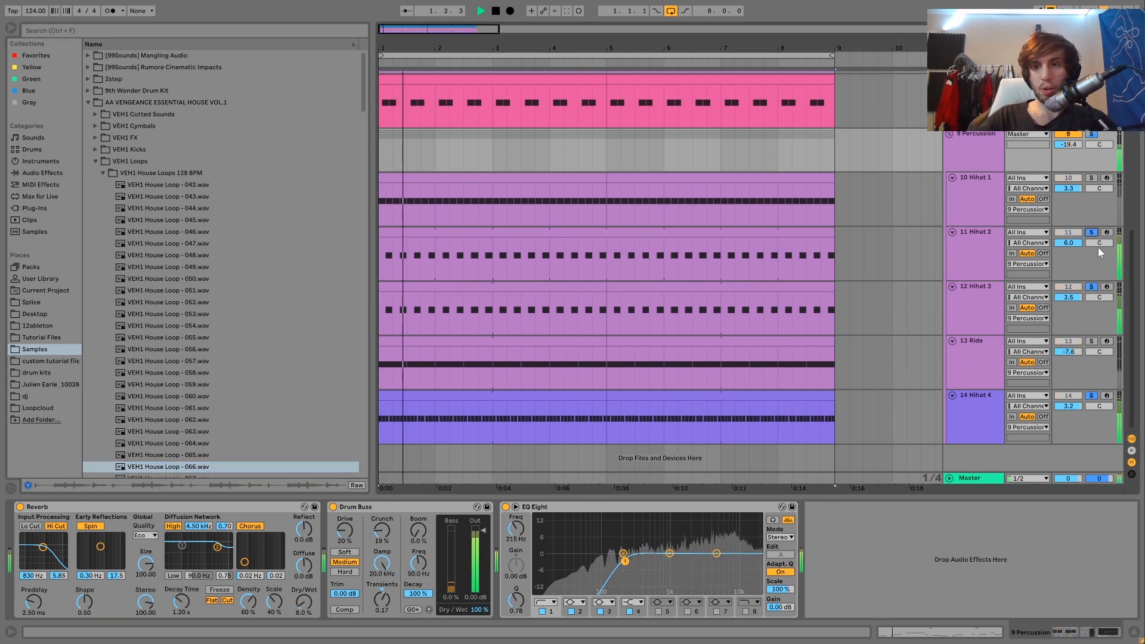
{"action": "key", "text": "space"}
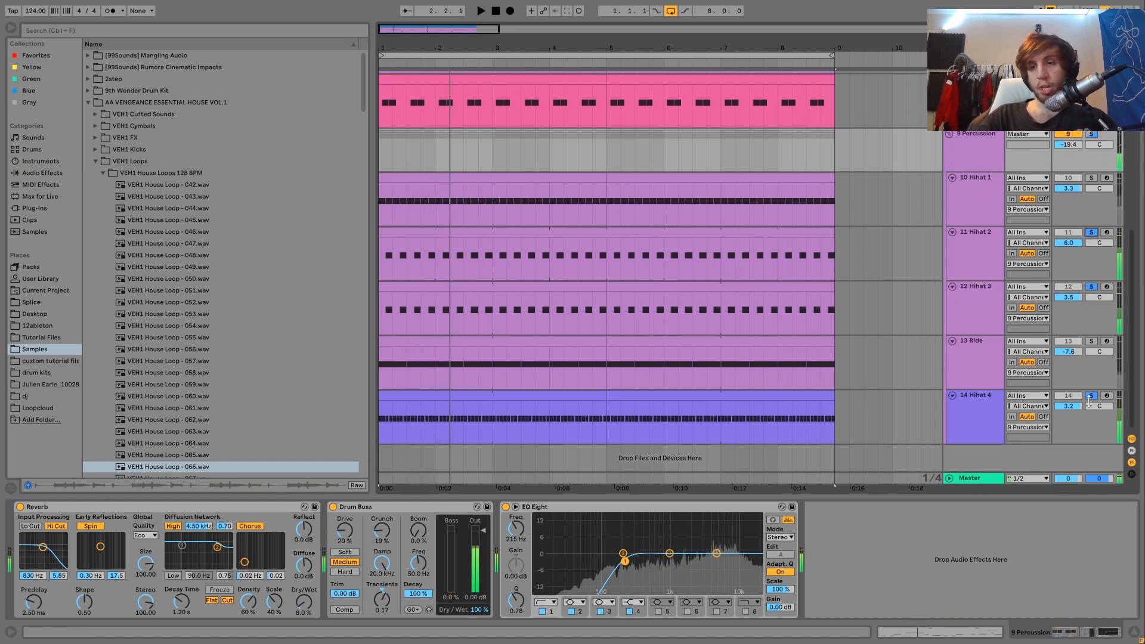
Step: Compare Hihat 2 and Hihat 3 each on their own, and restore the solo on Hihats 2, 3 and 4
{"action": "left_click", "coordinate": [1091, 397]}
{"action": "left_click", "coordinate": [1091, 396]}
{"action": "key", "text": "space"}
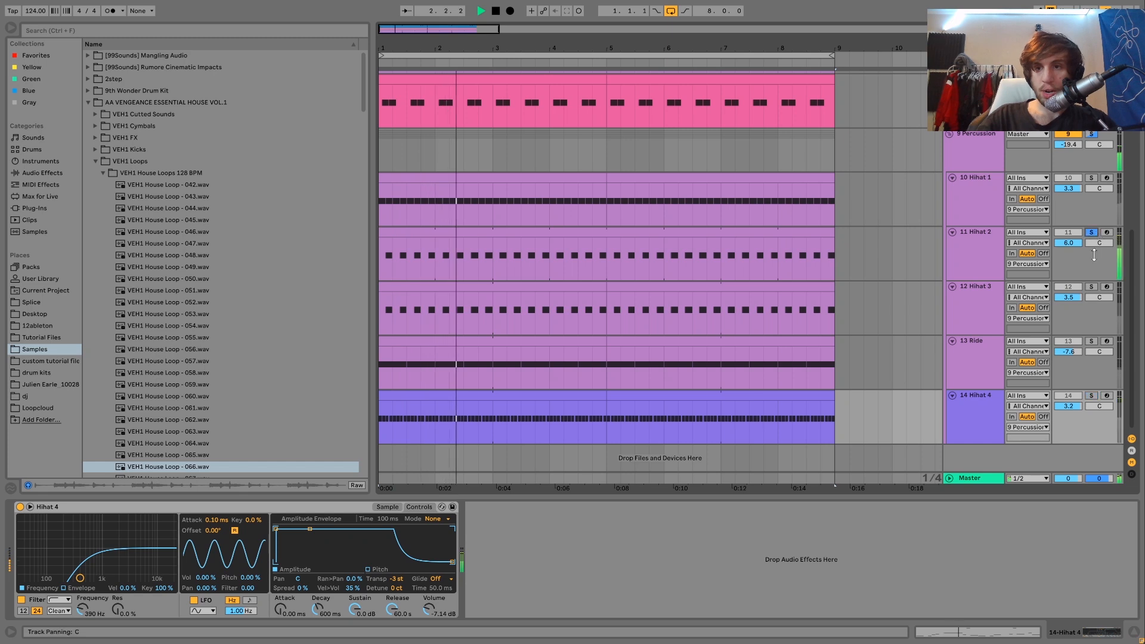
{"action": "left_click", "coordinate": [1089, 287]}
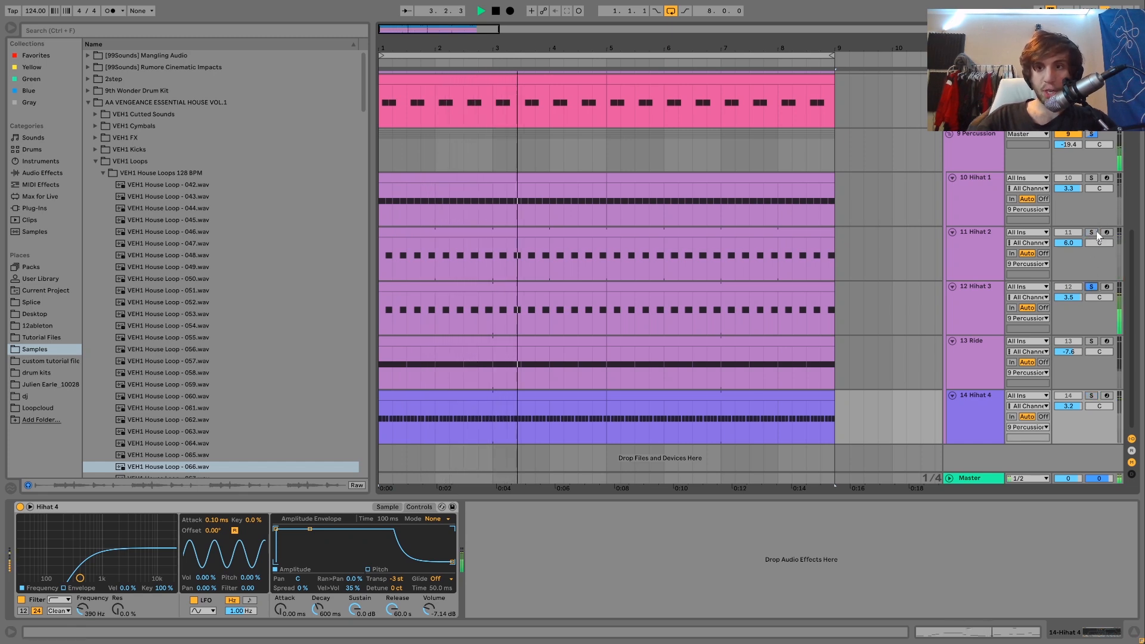
{"action": "left_click", "coordinate": [1091, 232], "text": "ctrl"}
{"action": "left_click", "coordinate": [1091, 396], "text": "ctrl"}
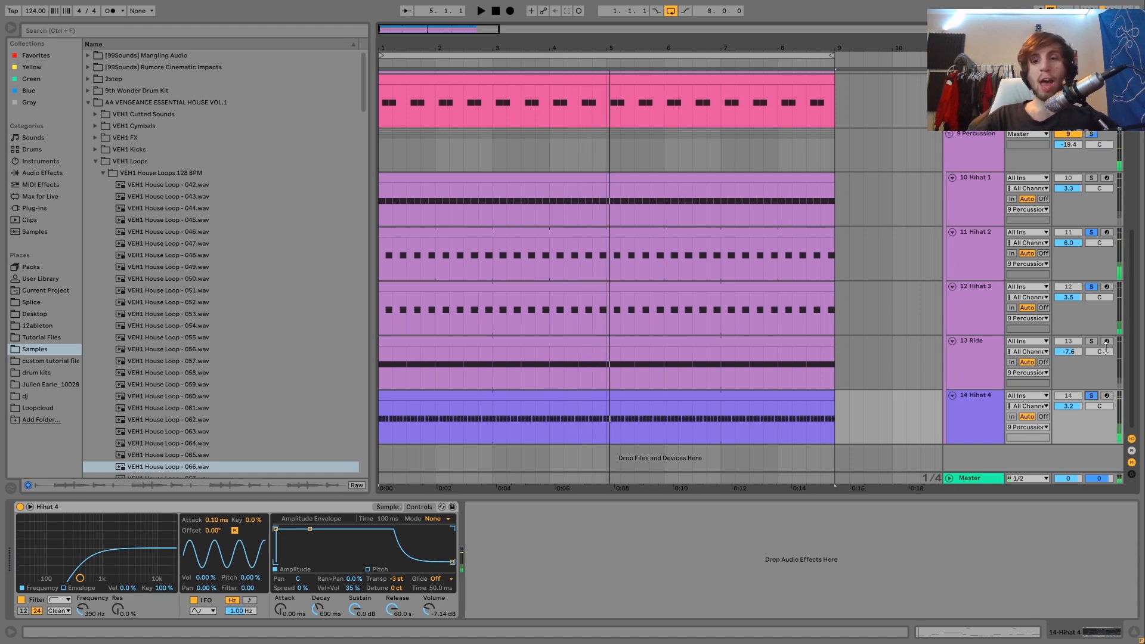
Step: Replay the soloed Hihats 2, 3 and 4 and show the sampler device of the Ride track
{"action": "key", "text": "space"}
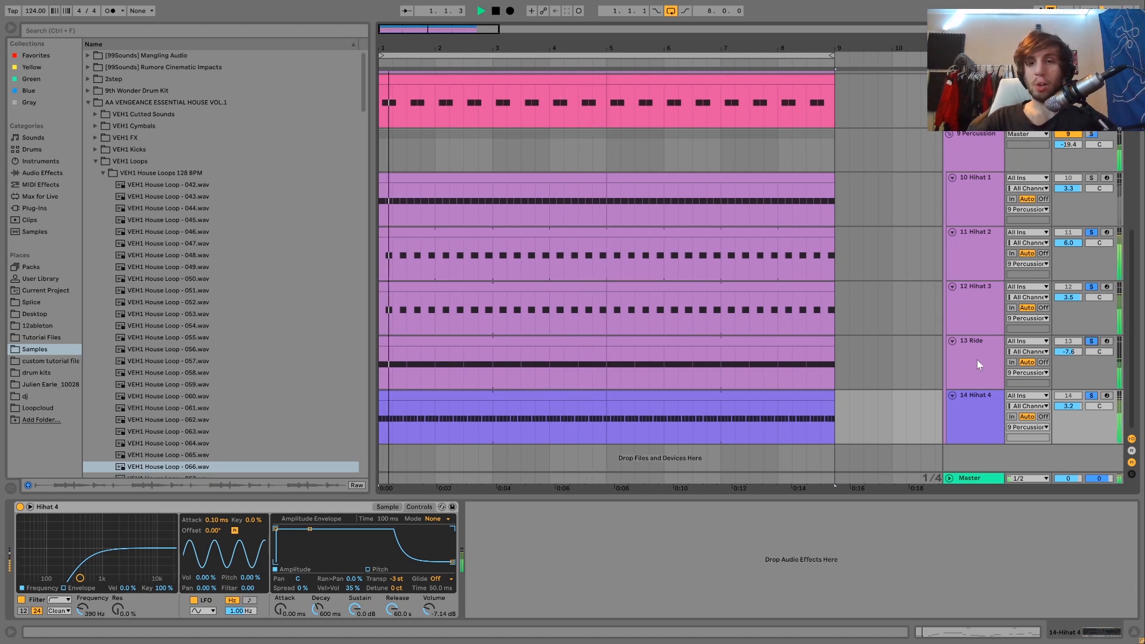
{"action": "left_click", "coordinate": [977, 359]}
{"action": "key", "text": "space"}
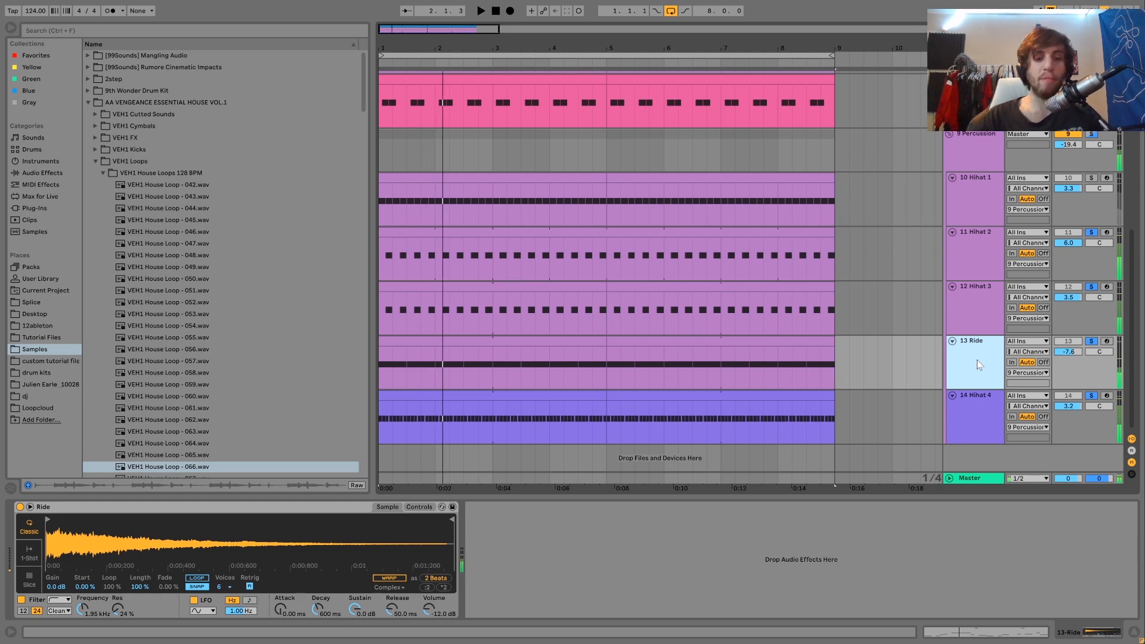
{"action": "key", "text": "space"}
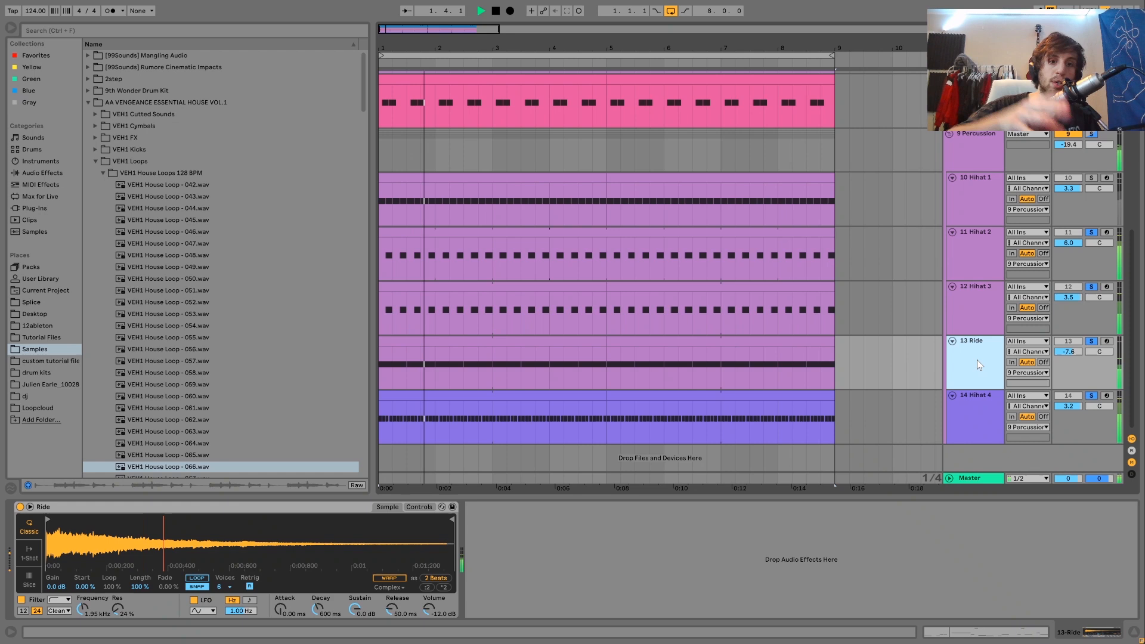
{"action": "key", "text": "space"}
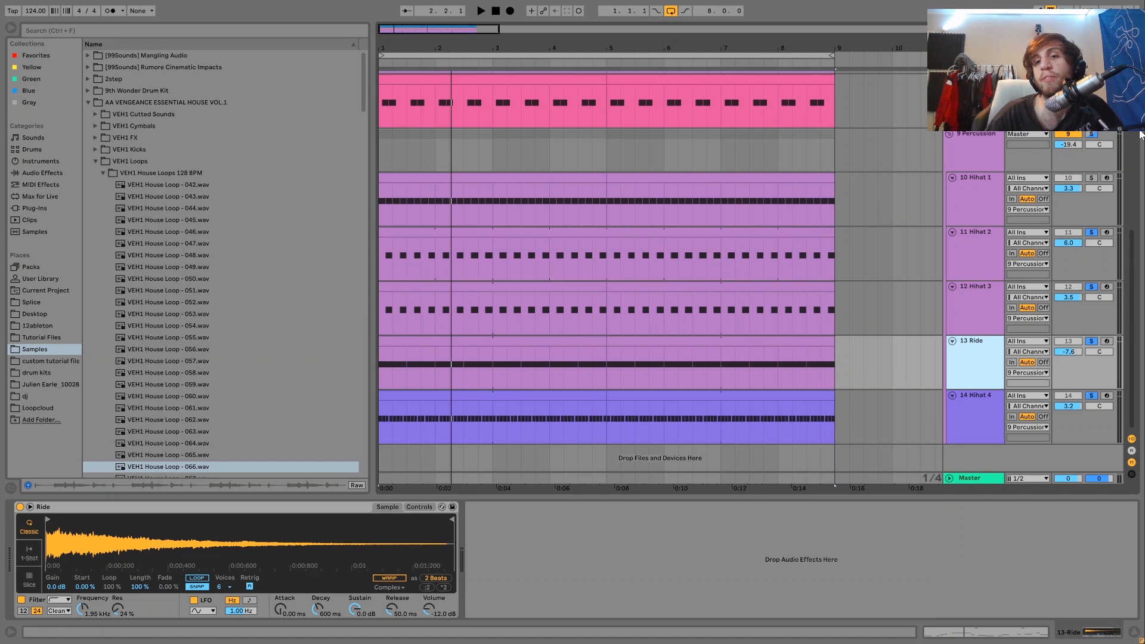
Step: Solo only Hihat 1, play it back, and show its sampler device
{"action": "left_click", "coordinate": [1092, 178]}
{"action": "key", "text": "space"}
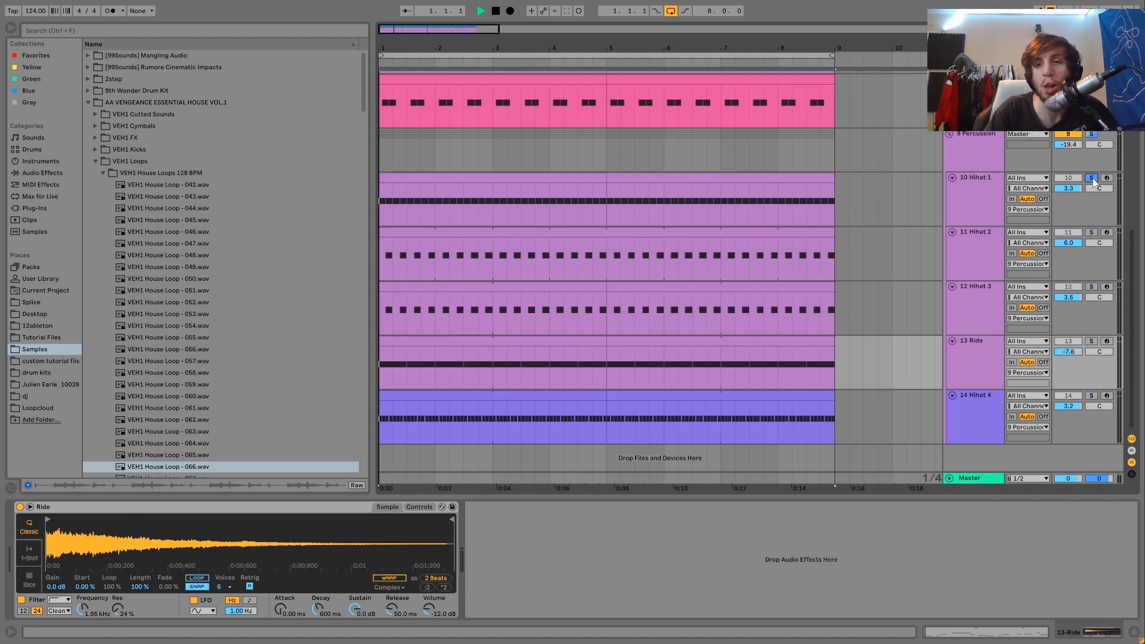
{"action": "left_click", "coordinate": [974, 197]}
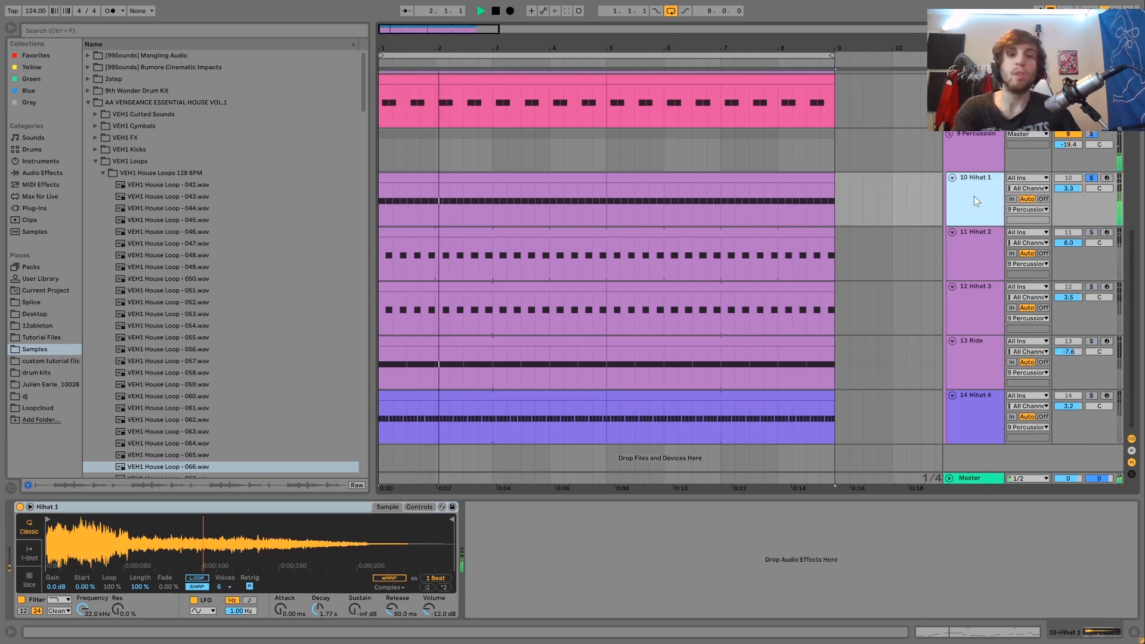
Step: Play Hihat 2 alone, and add Hihat 1 to the solo to hear both together
{"action": "left_click", "coordinate": [1090, 232]}
{"action": "key", "text": "space"}
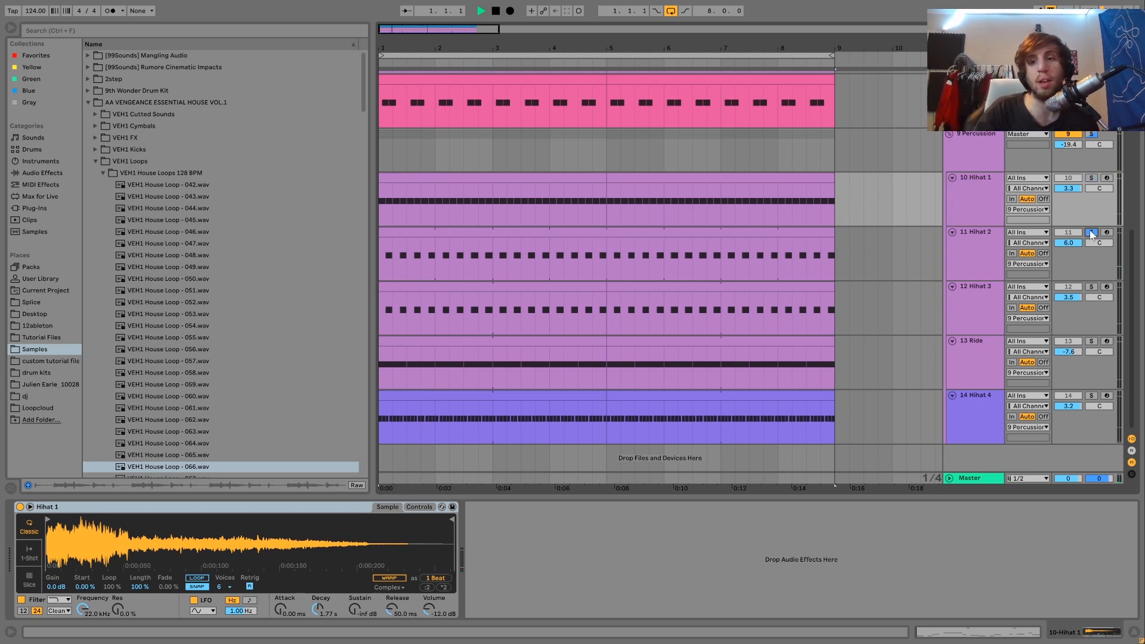
{"action": "left_click", "coordinate": [1092, 181], "text": "ctrl"}
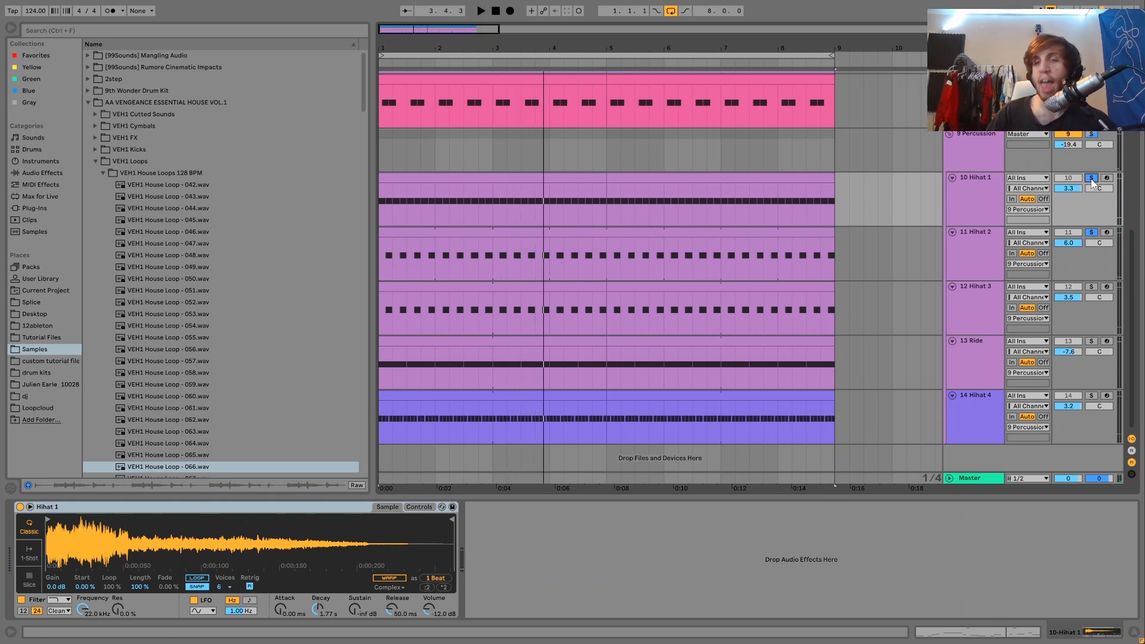
{"action": "key", "text": "space"}
{"action": "key", "text": "space"}
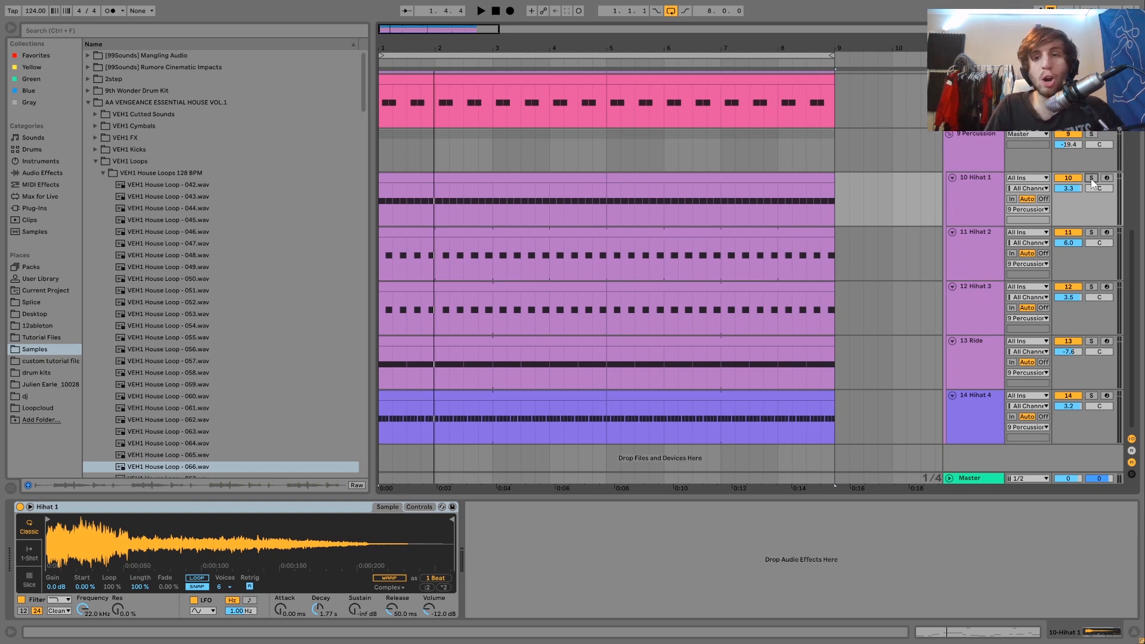
Step: Play back the whole mix with none of the hi-hat tracks soloed
{"action": "key", "text": "space"}
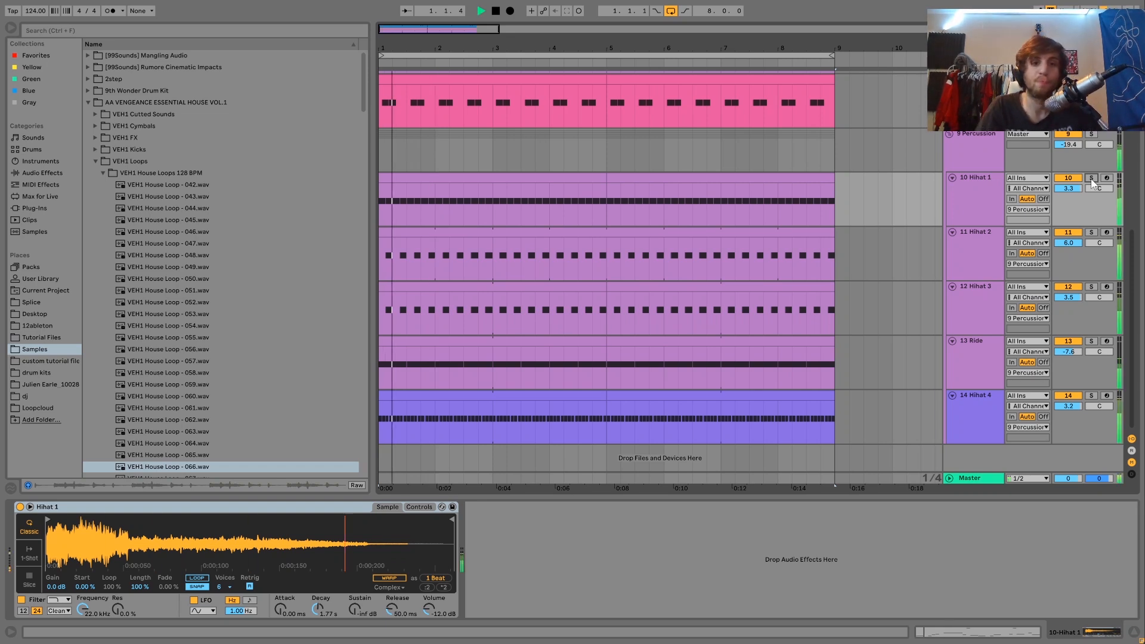
{"action": "key", "text": "space"}
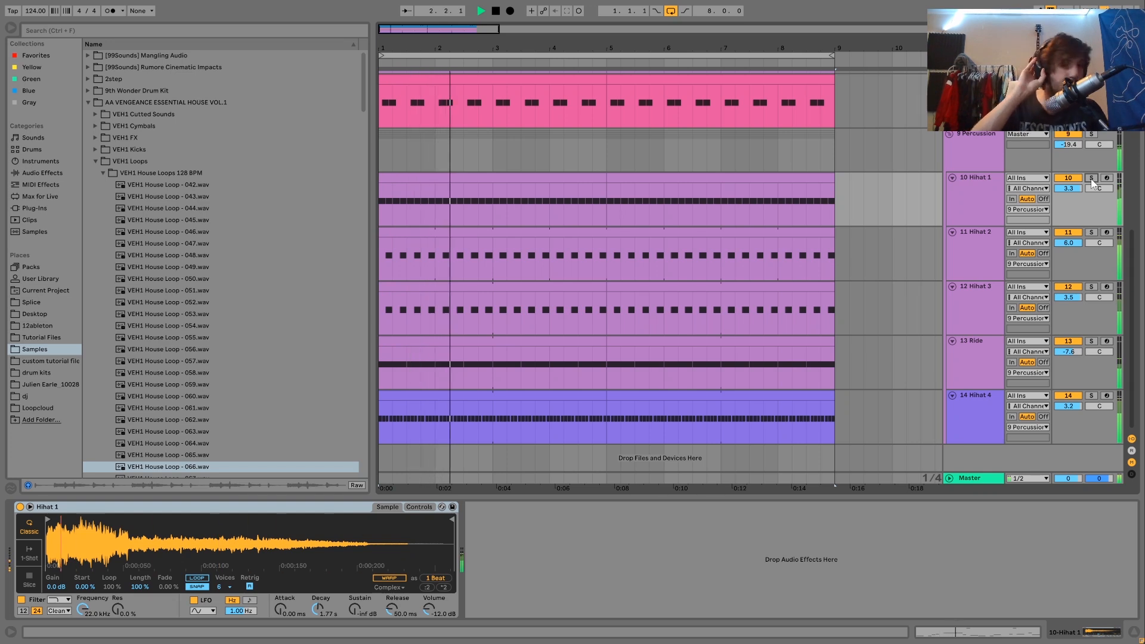
{"action": "key", "text": "space"}
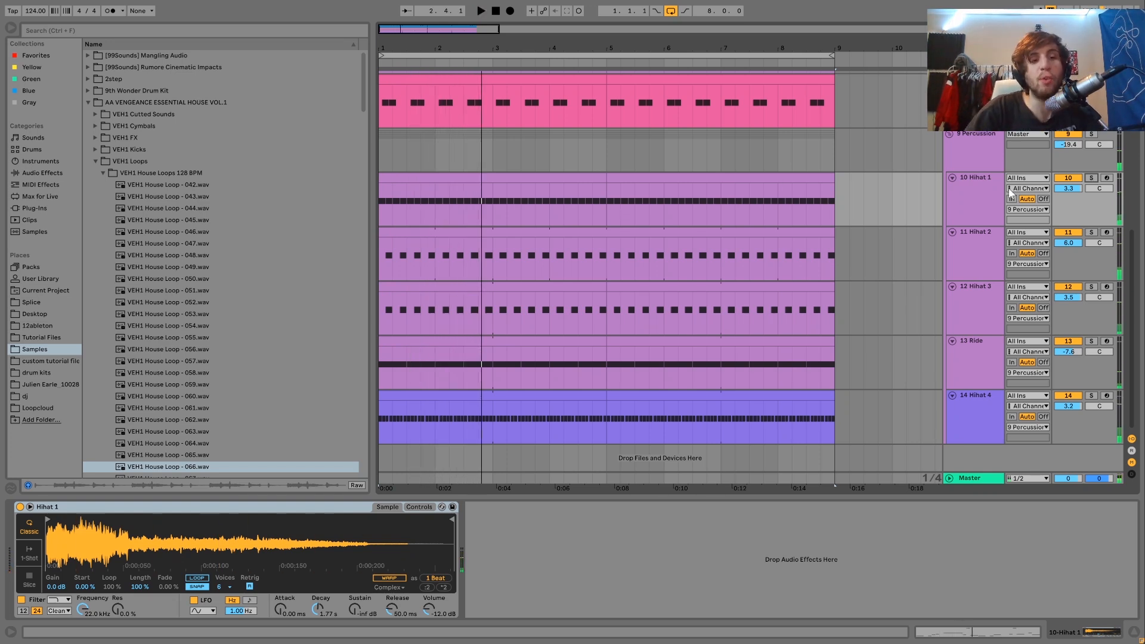
Step: Audition the VEH1 House Loop samples 072 to 074
{"action": "scroll", "coordinate": [187, 330], "scroll_direction": "down", "scroll_amount": 4}
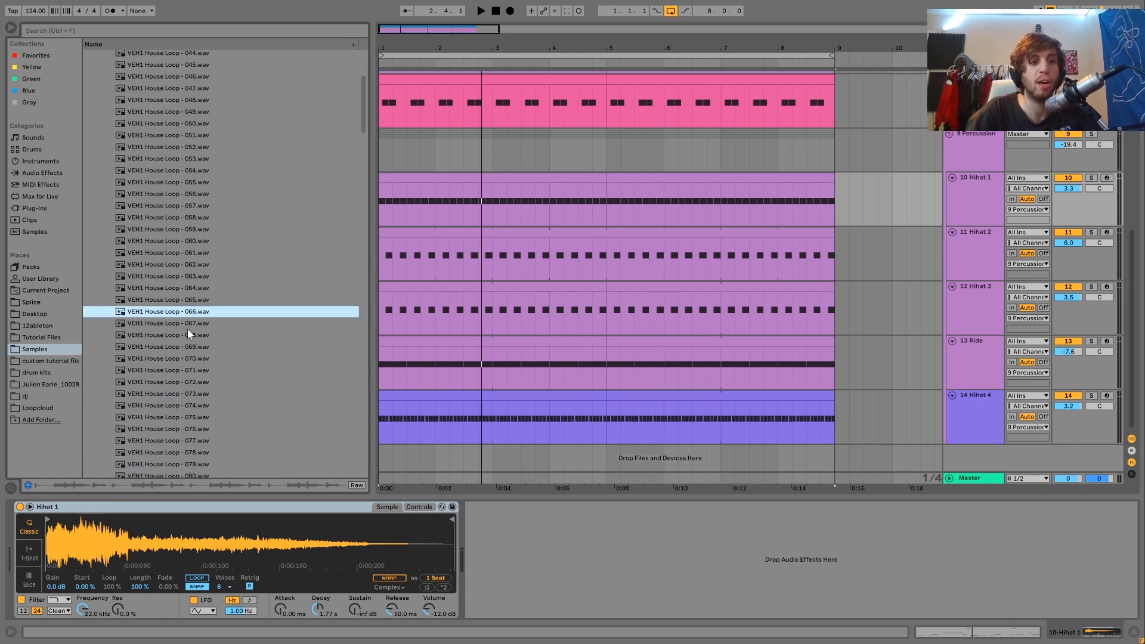
{"action": "left_click", "coordinate": [194, 383]}
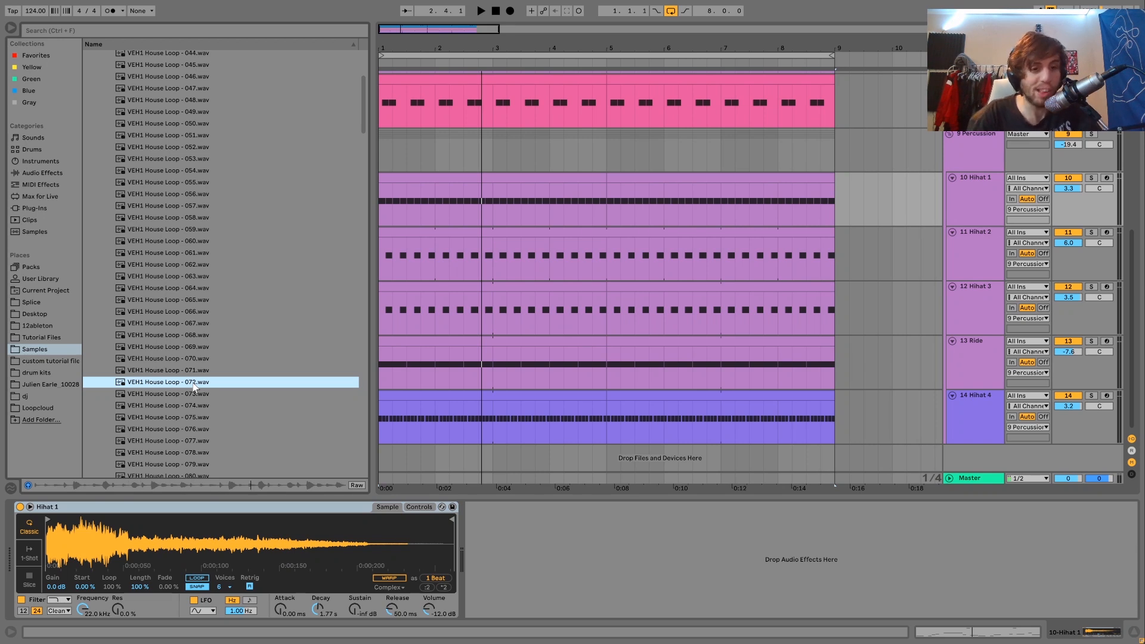
{"action": "key", "text": "Down"}
{"action": "key", "text": "Down"}
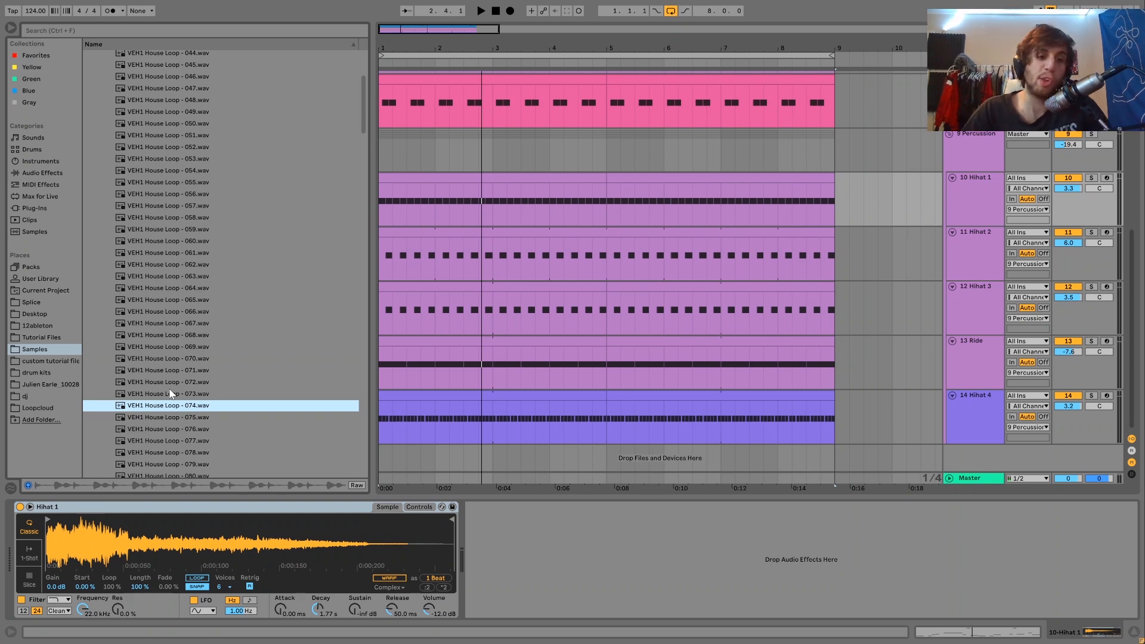
Step: Replay the mix briefly, show the Percussion group's effects, and solo the group
{"action": "key", "text": "space"}
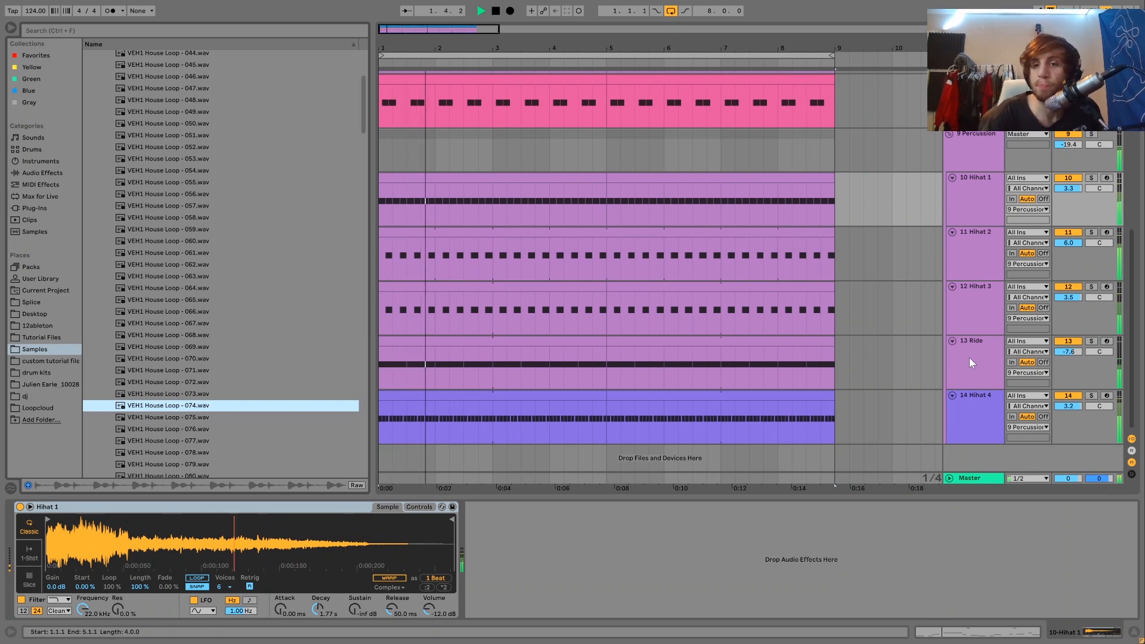
{"action": "key", "text": "space"}
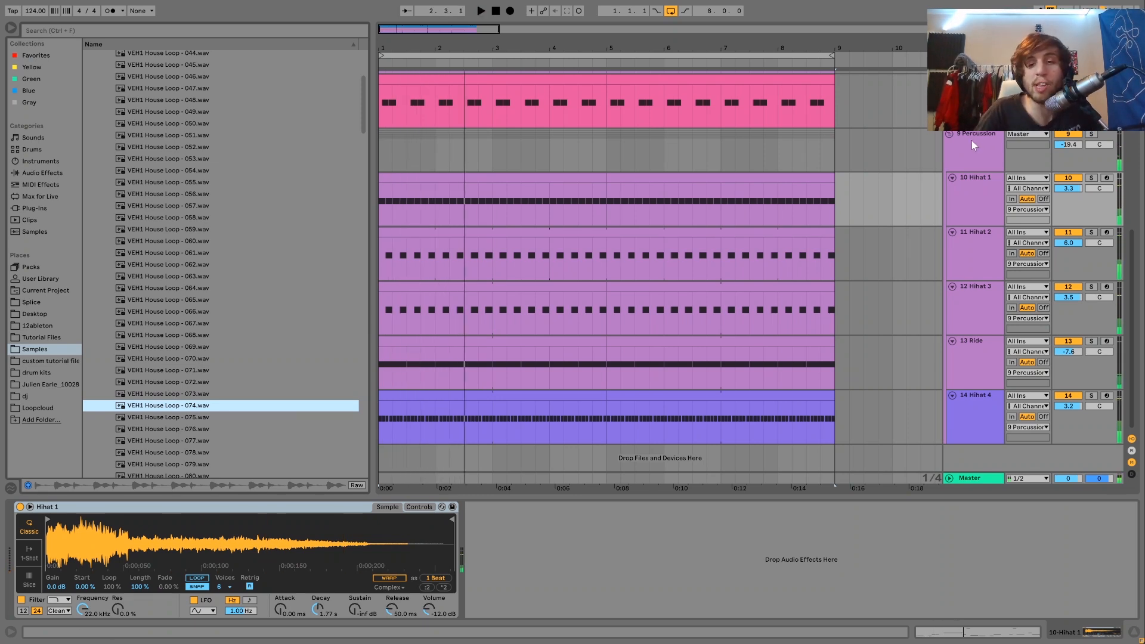
{"action": "left_click", "coordinate": [969, 155]}
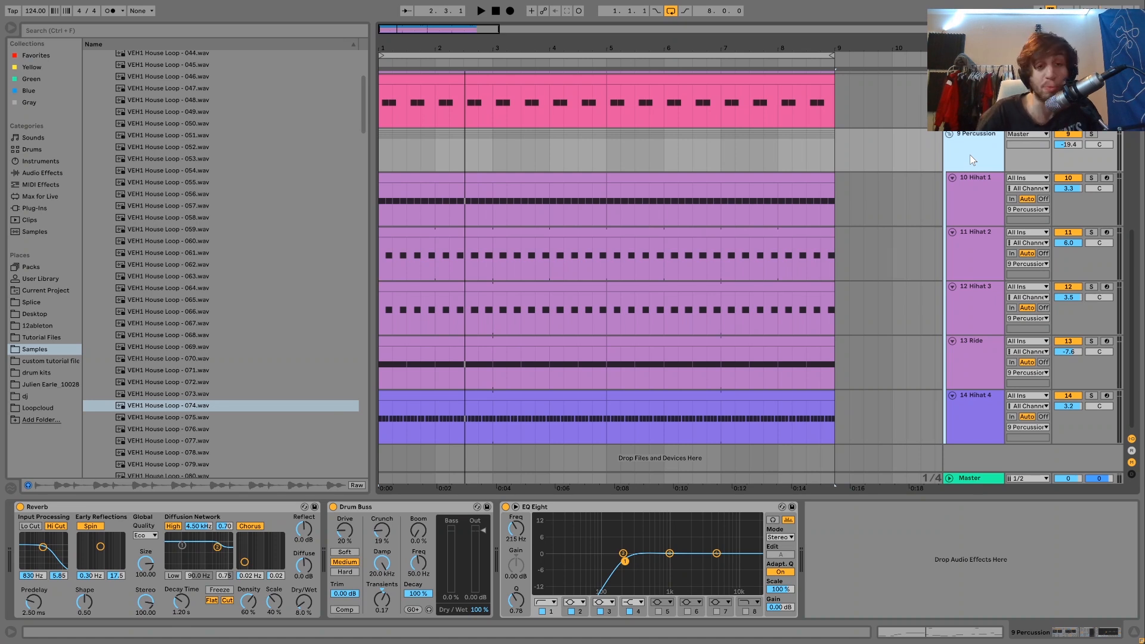
{"action": "left_click", "coordinate": [1091, 134]}
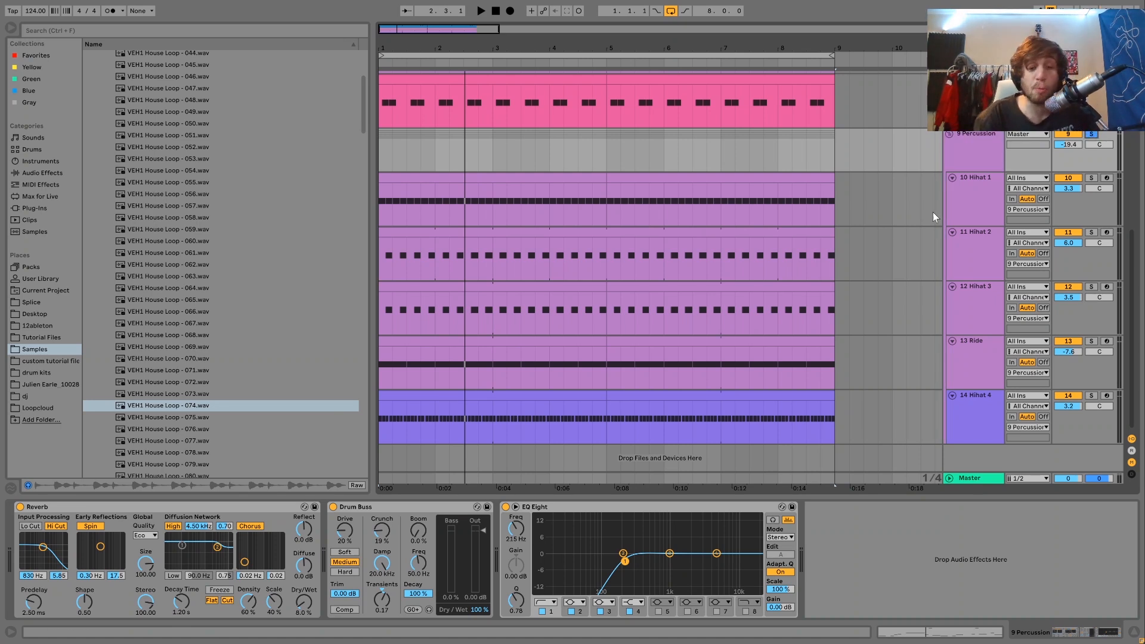
Step: Bypass the EQ Eight, Drum Buss and Reverb on the Percussion group and play it back dry
{"action": "left_click", "coordinate": [504, 506]}
{"action": "left_click", "coordinate": [326, 507]}
{"action": "left_click", "coordinate": [332, 506]}
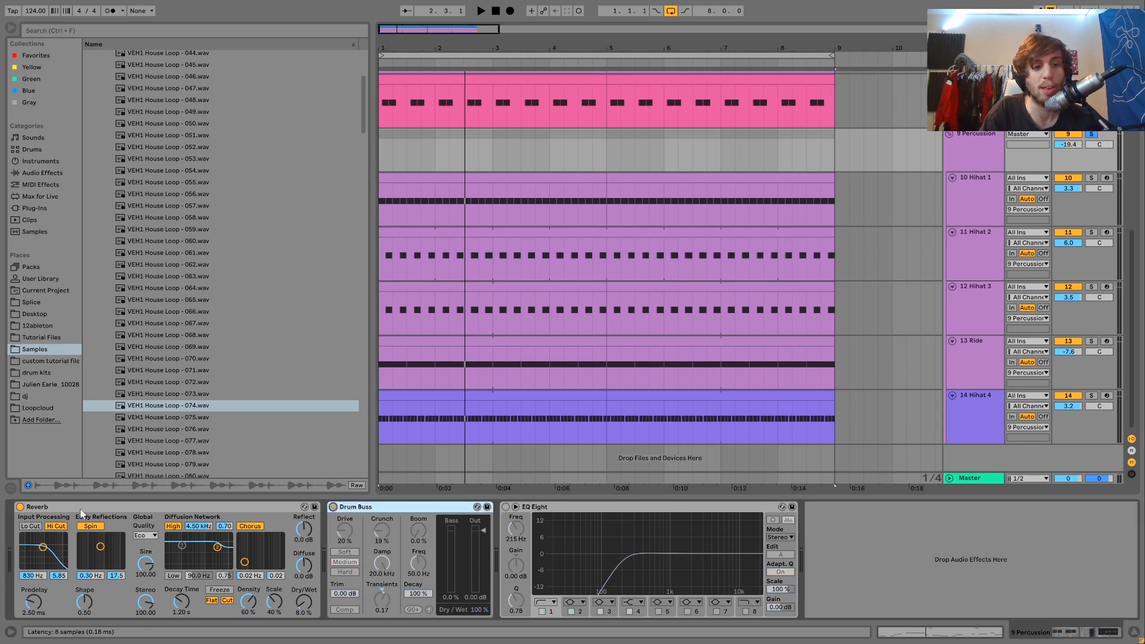
{"action": "left_click", "coordinate": [20, 506]}
{"action": "key", "text": "space"}
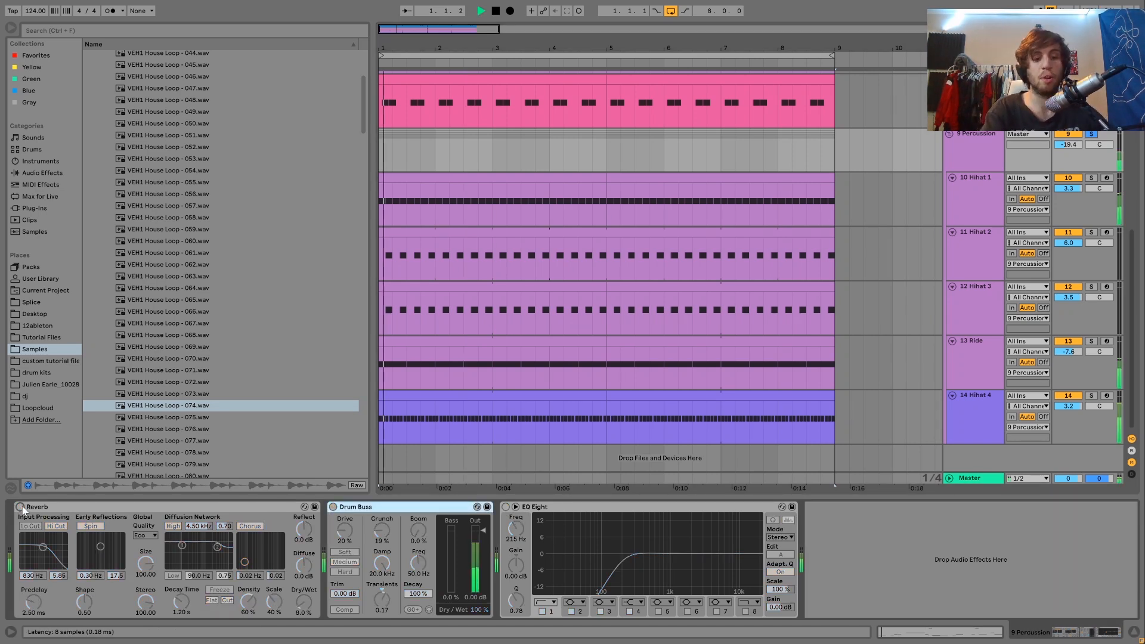
Step: Undo the bypassing of the Percussion group's three effects during playback, and stop after hearing the processed sound
{"action": "key", "text": "ctrl+z"}
{"action": "key", "text": "ctrl+z"}
{"action": "key", "text": "ctrl+z"}
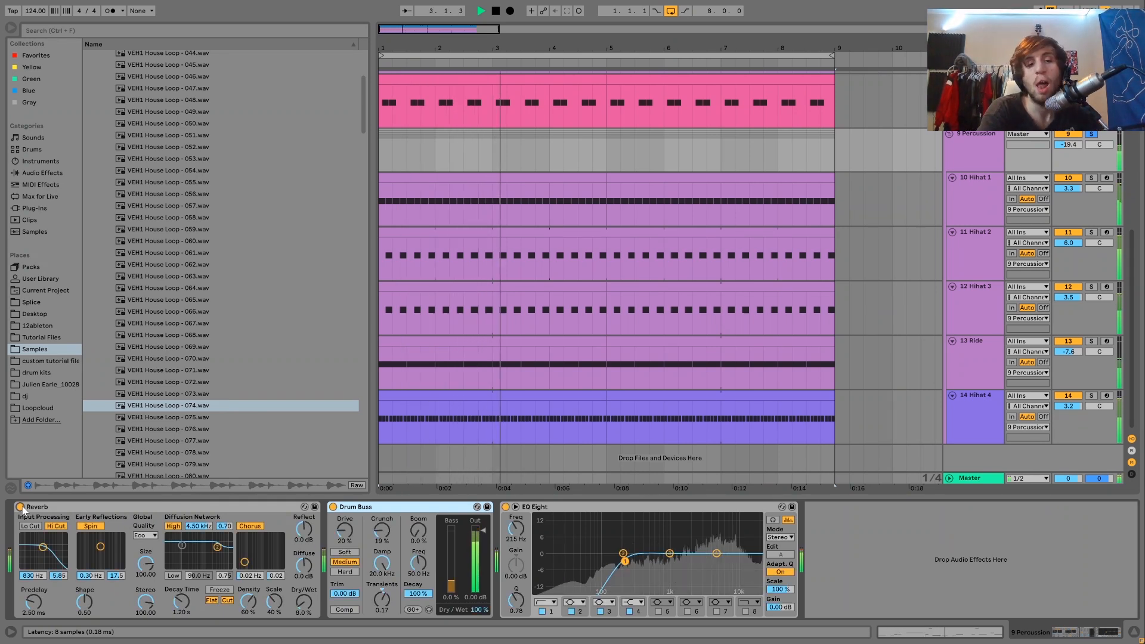
{"action": "key", "text": "space"}
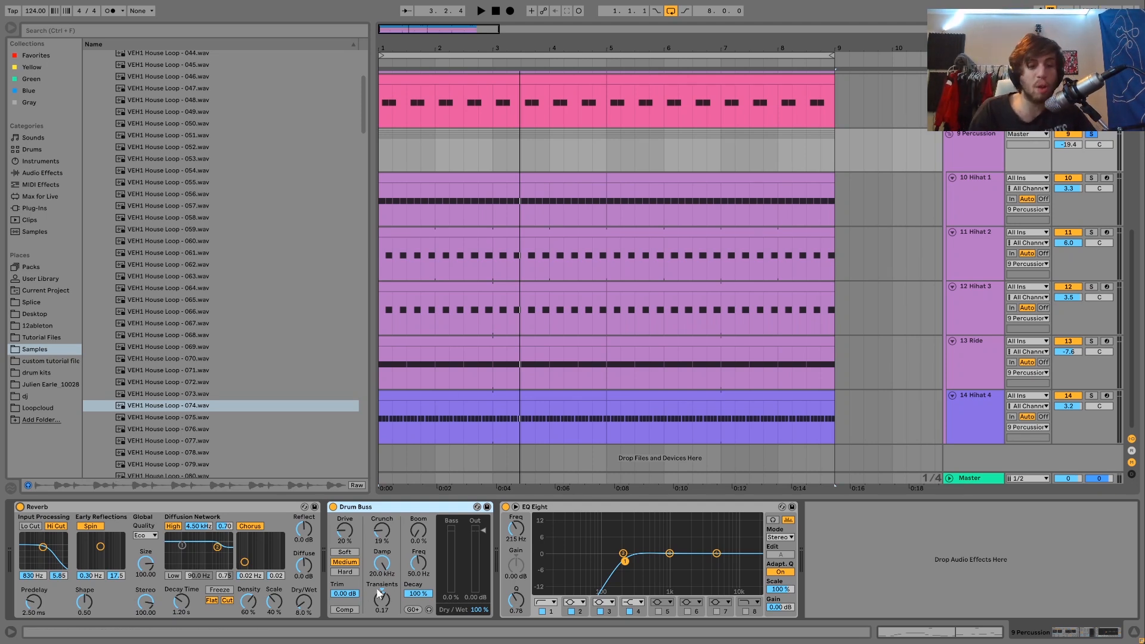
Step: Replay the soloed Percussion group several times with its Reverb, Drum Buss and EQ Eight enabled
{"action": "key", "text": "space"}
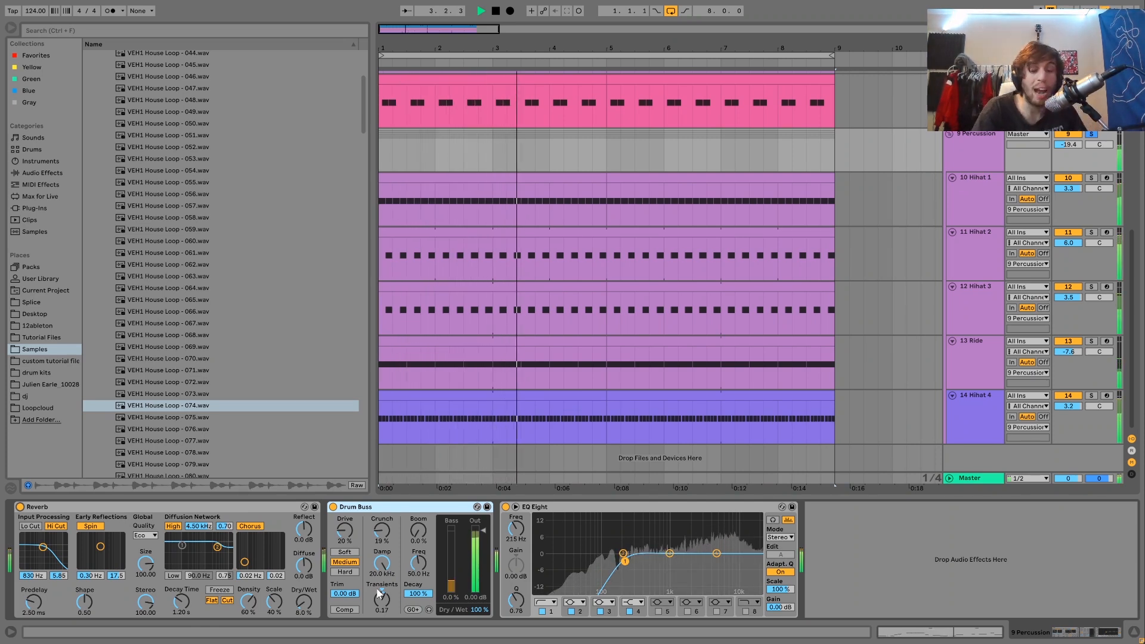
{"action": "key", "text": "space"}
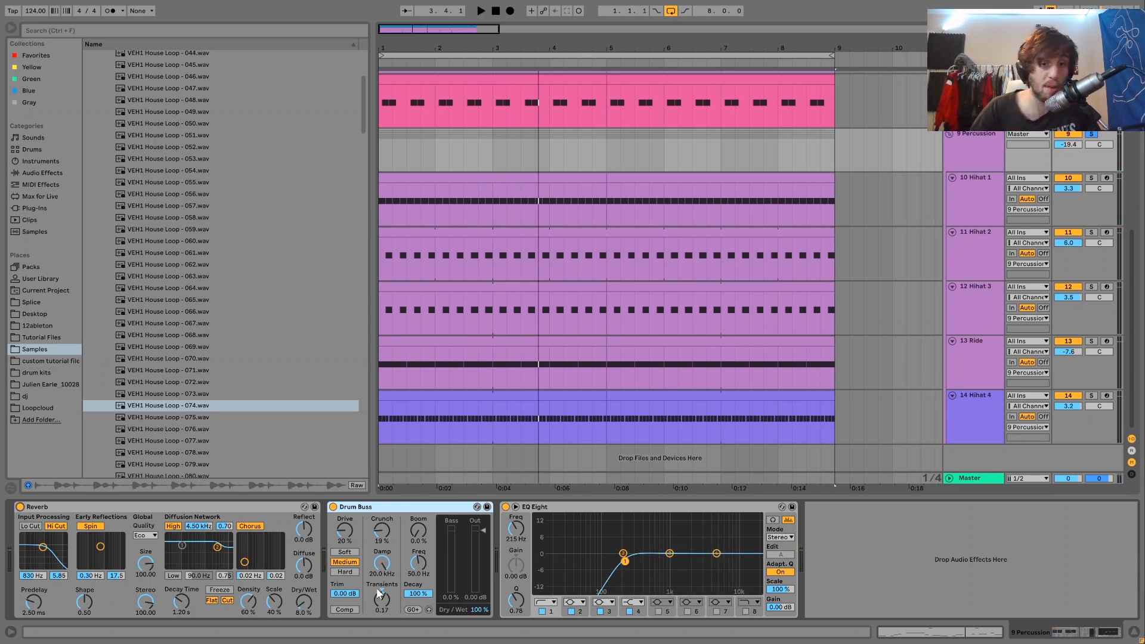
{"action": "key", "text": "space"}
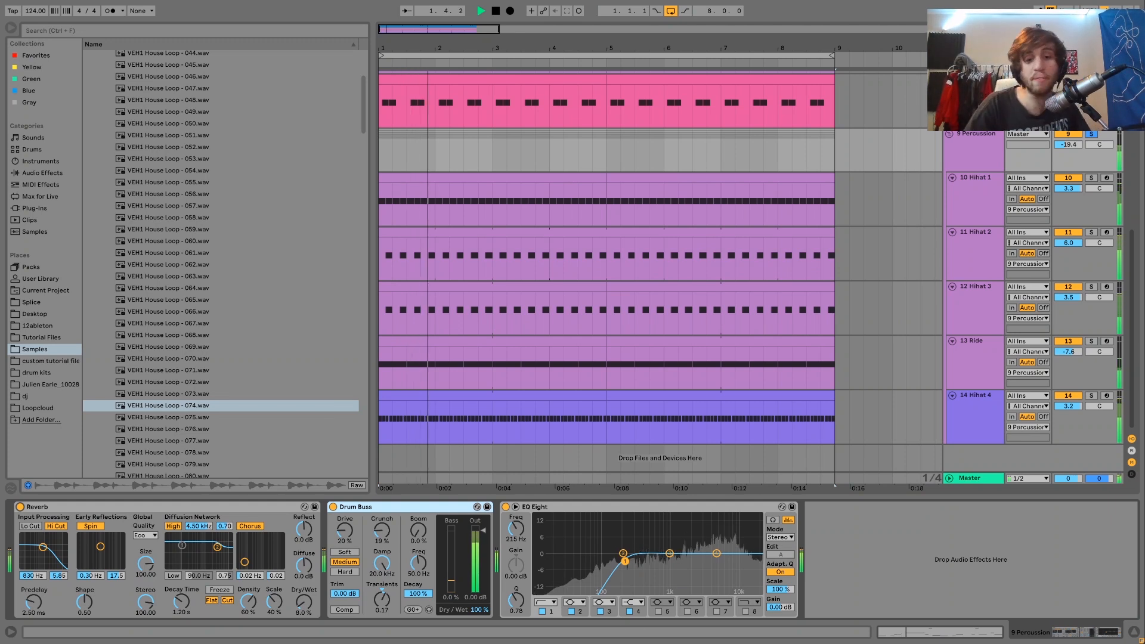
{"action": "key", "text": "space"}
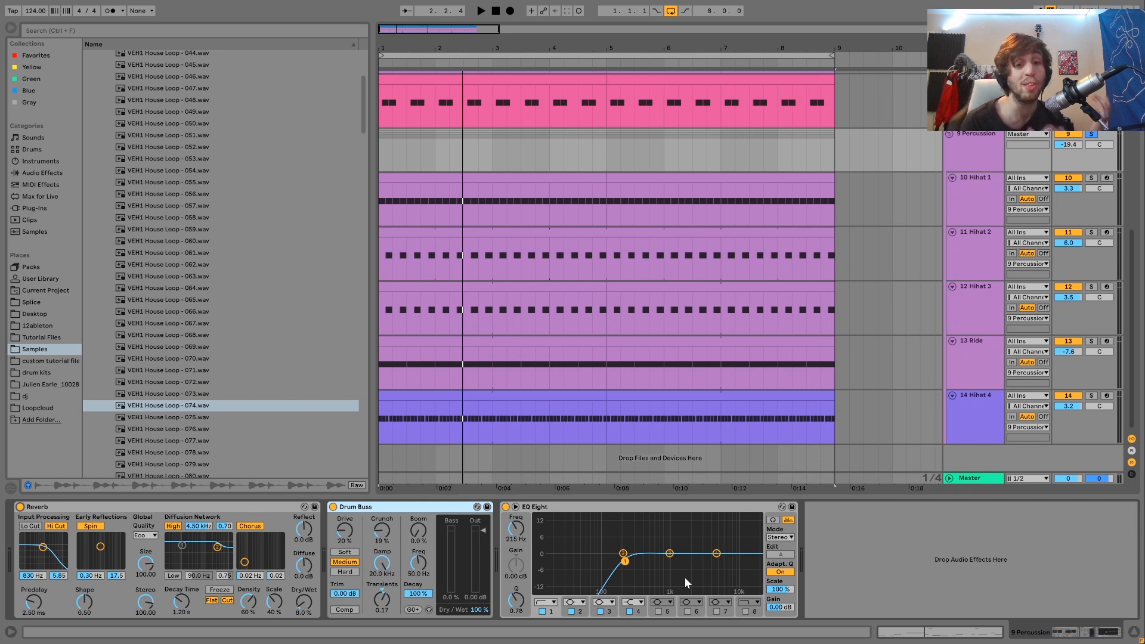
{"action": "key", "text": "space"}
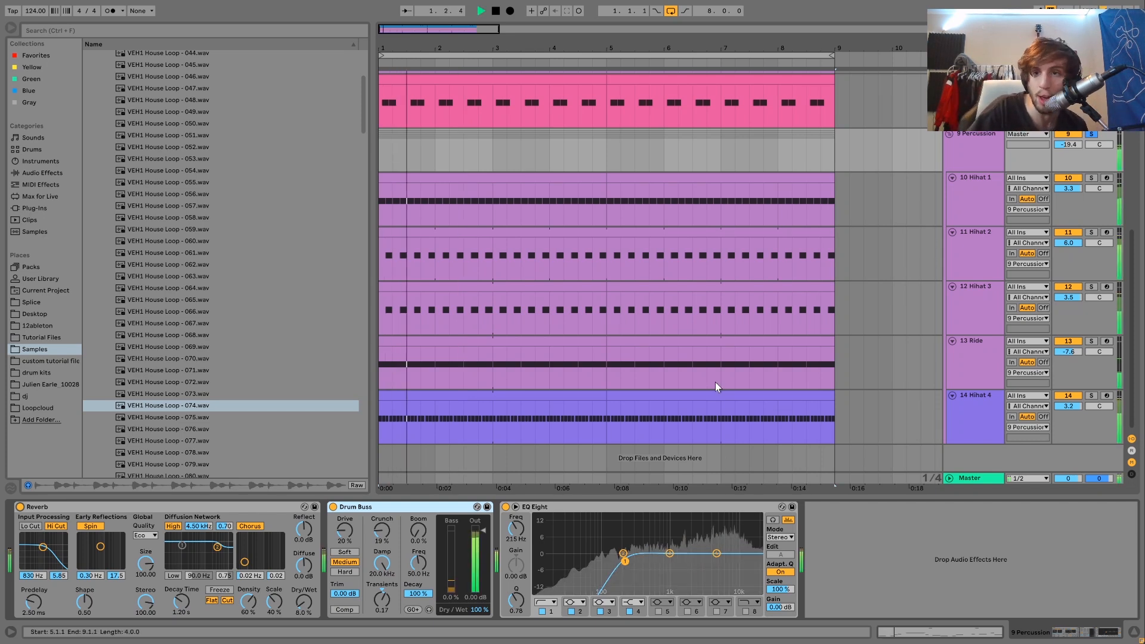
Step: Unsolo the Percussion group and play back the full mix
{"action": "left_click", "coordinate": [1090, 133]}
{"action": "key", "text": "space"}
{"action": "key", "text": "space"}
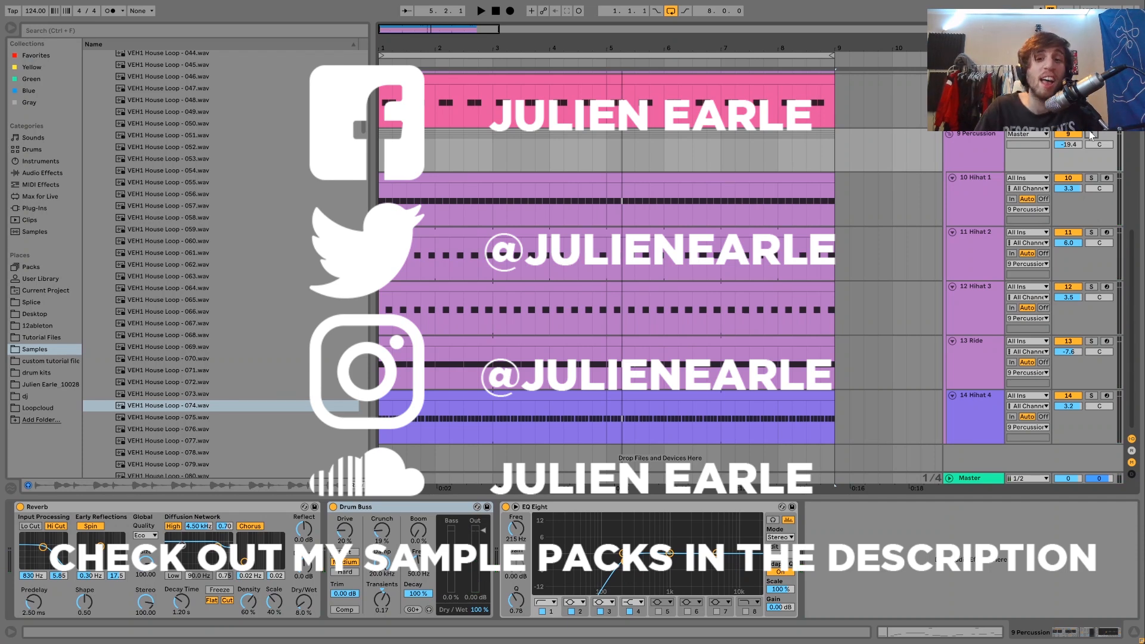
Step: Select the tracks from Hihat 1 through Hihat 4, including the Ride, and fold them together
{"action": "left_click", "coordinate": [986, 224]}
{"action": "left_click", "coordinate": [969, 415], "text": "shift"}
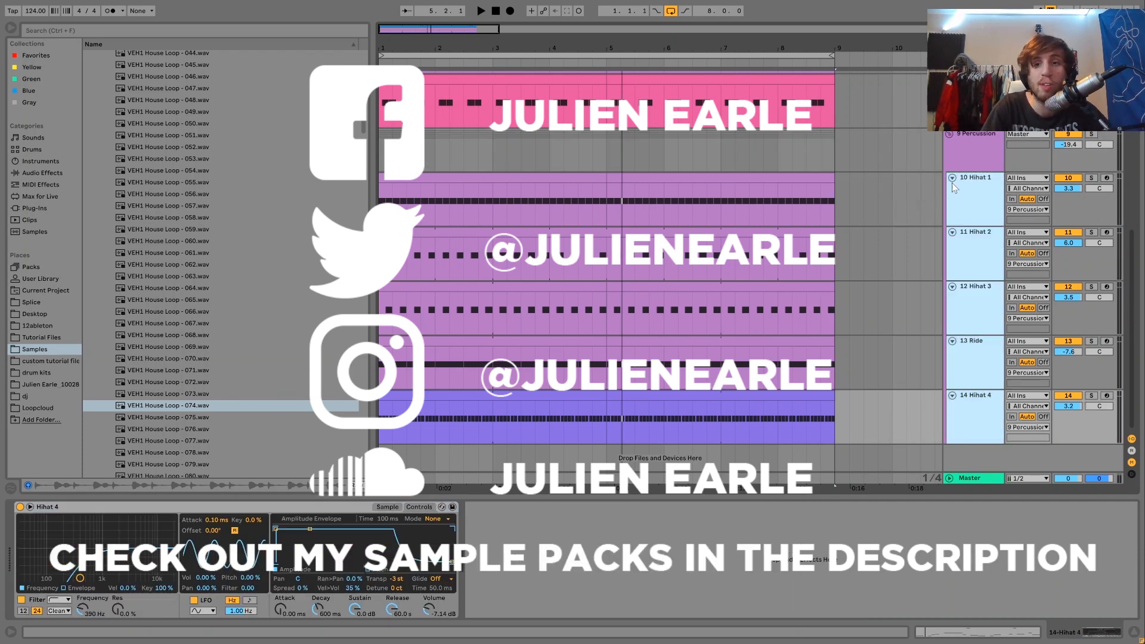
{"action": "left_click", "coordinate": [951, 177]}
{"action": "scroll", "coordinate": [952, 176], "scroll_direction": "up", "scroll_amount": 6}
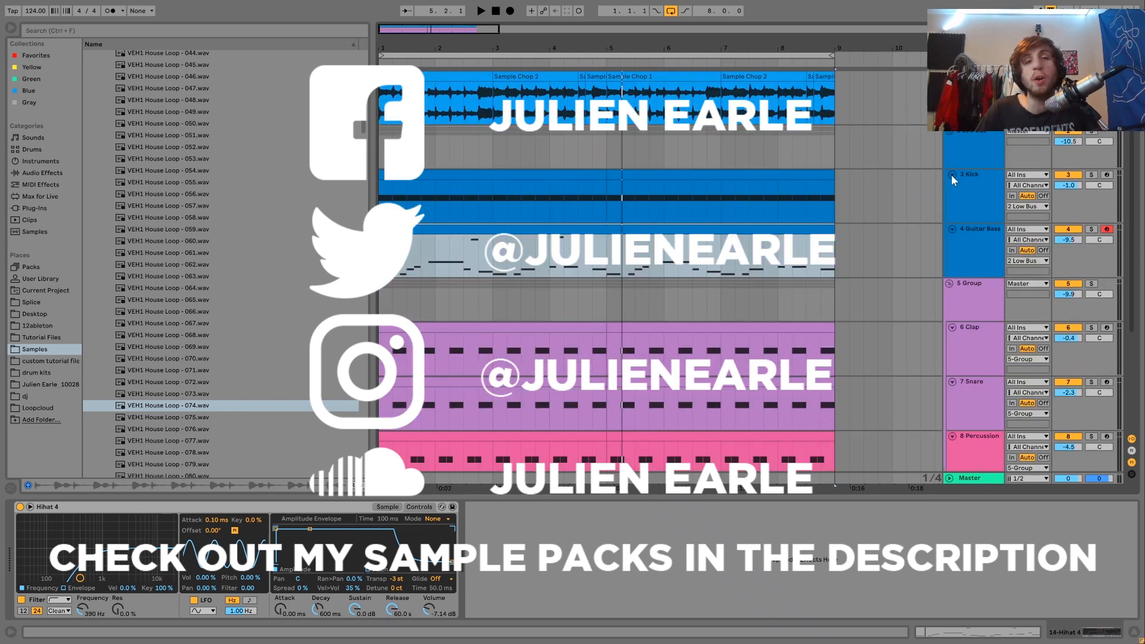